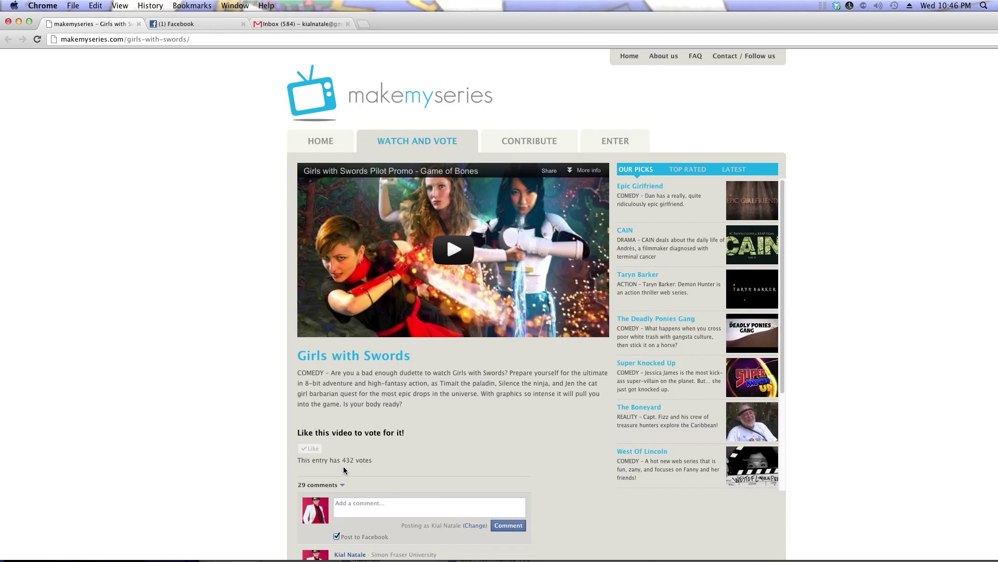
# Switch to After Effects and test the rigged mummy by moving its pelvis and chest controllers.
pyautogui.press('super+Tab')
pyautogui.press('super+Tab')
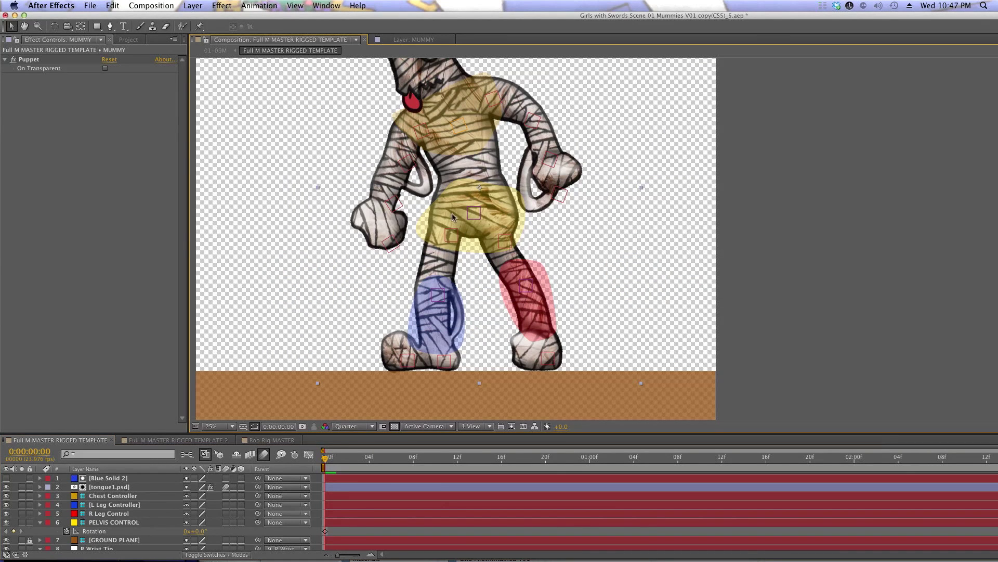
pyautogui.moveTo(334, 267); pyautogui.dragTo(351, 340)
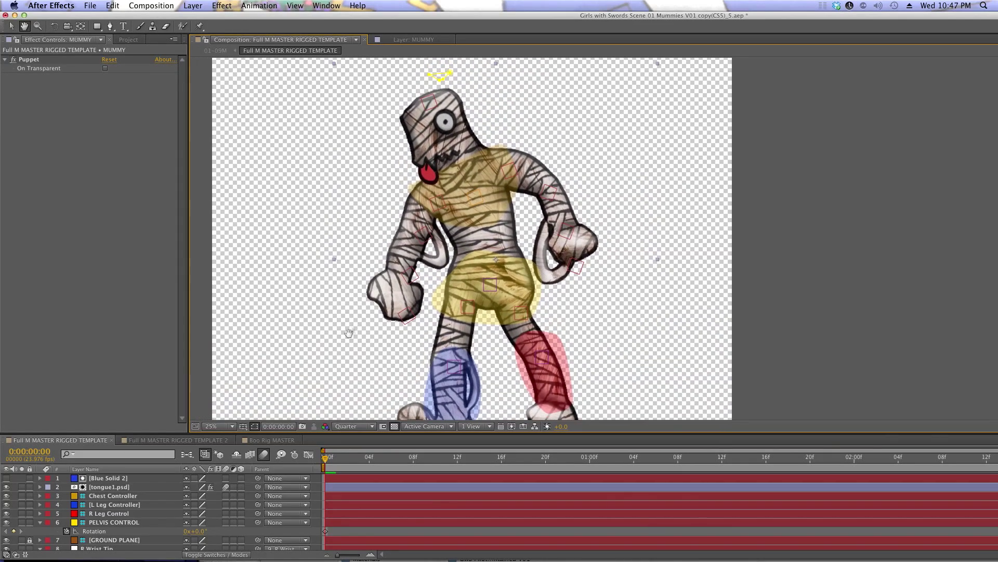
pyautogui.click(474, 191)
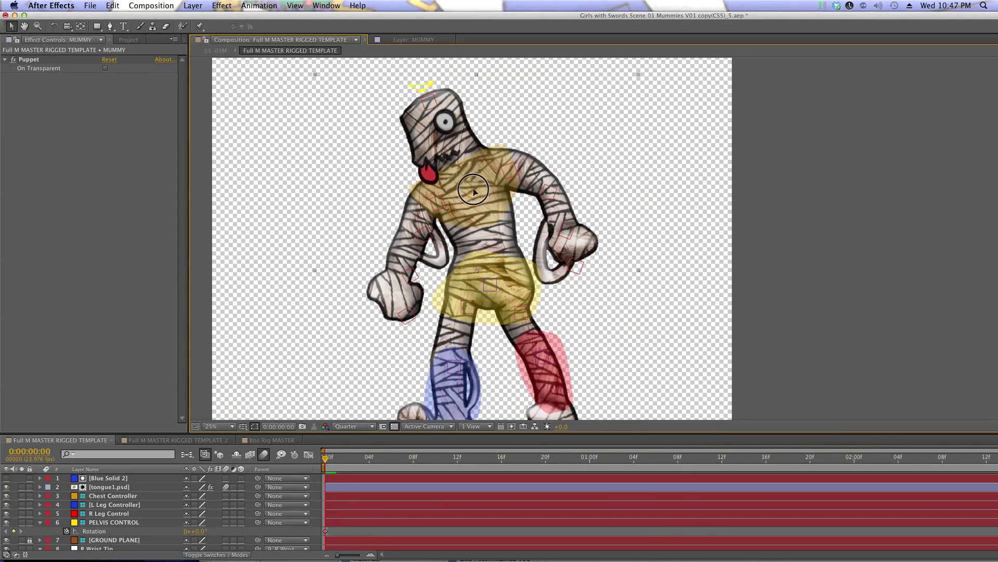
pyautogui.click(130, 522)
pyautogui.press('space')
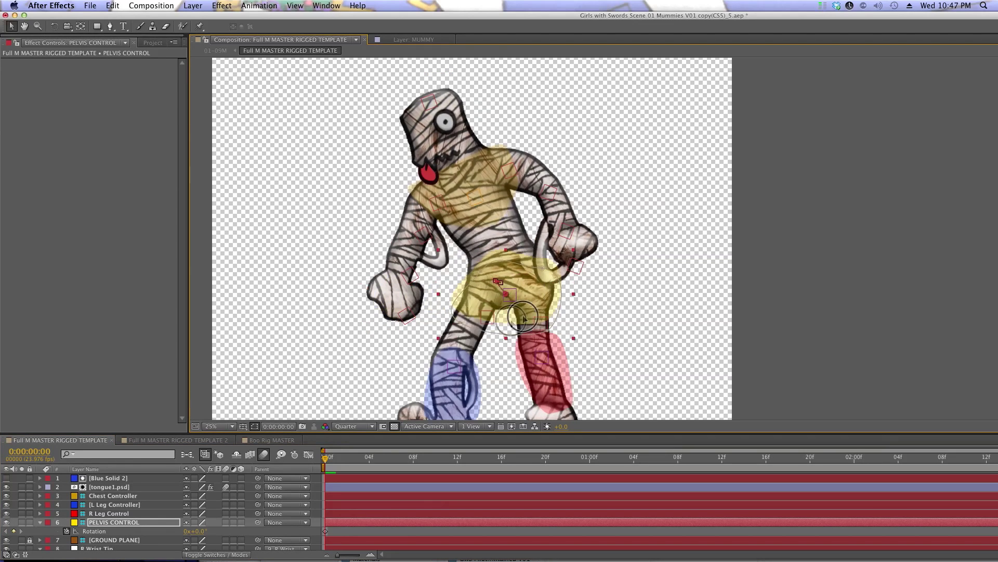
pyautogui.moveTo(493, 187); pyautogui.dragTo(468, 192)
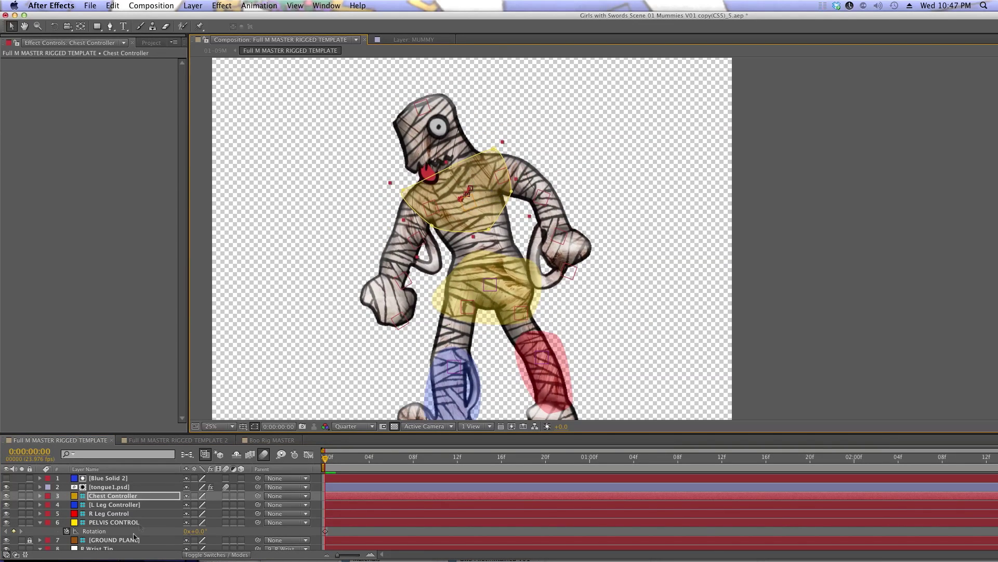
# Examine the Puppet effect on the MUMMY layer and where its pins sit on the body.
pyautogui.scroll(-5, 122, 525)
pyautogui.click(106, 545)
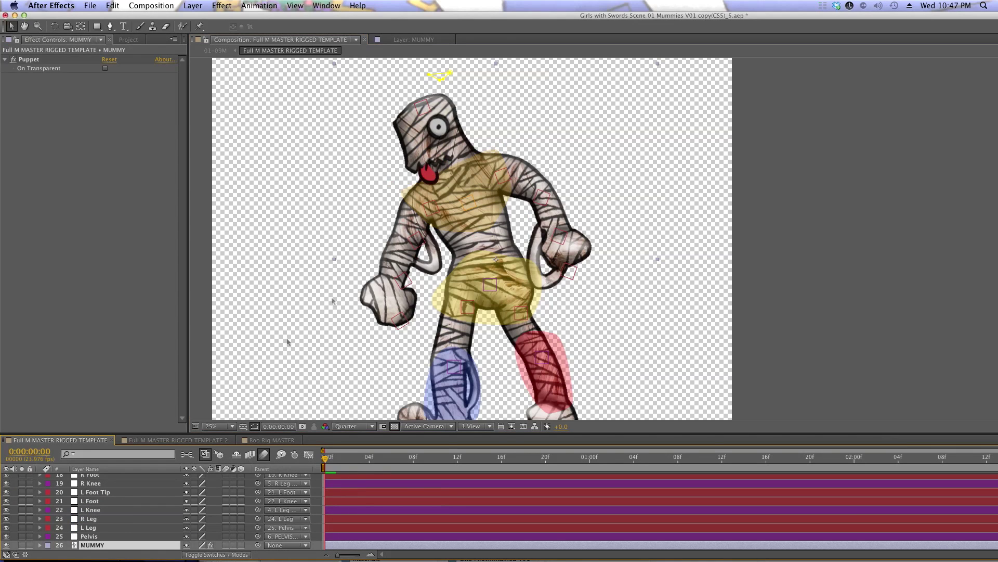
pyautogui.click(35, 60)
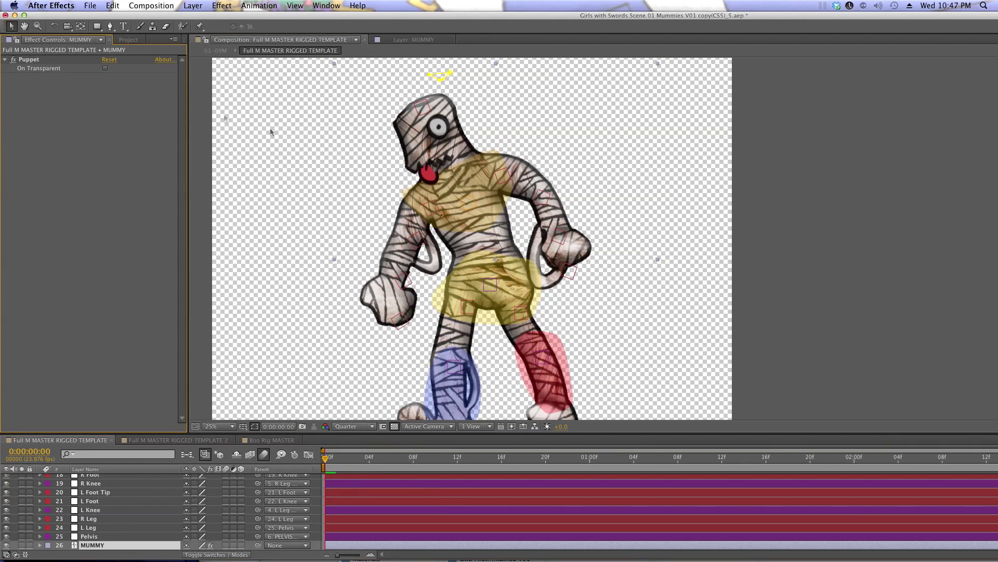
pyautogui.click(32, 59)
pyautogui.click(481, 196)
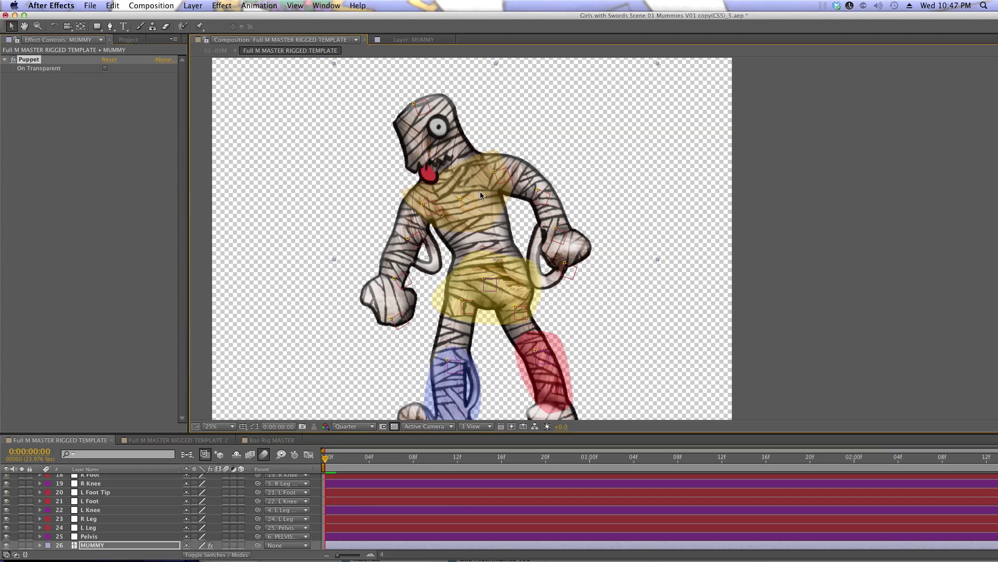
pyautogui.scroll(10, 104, 513)
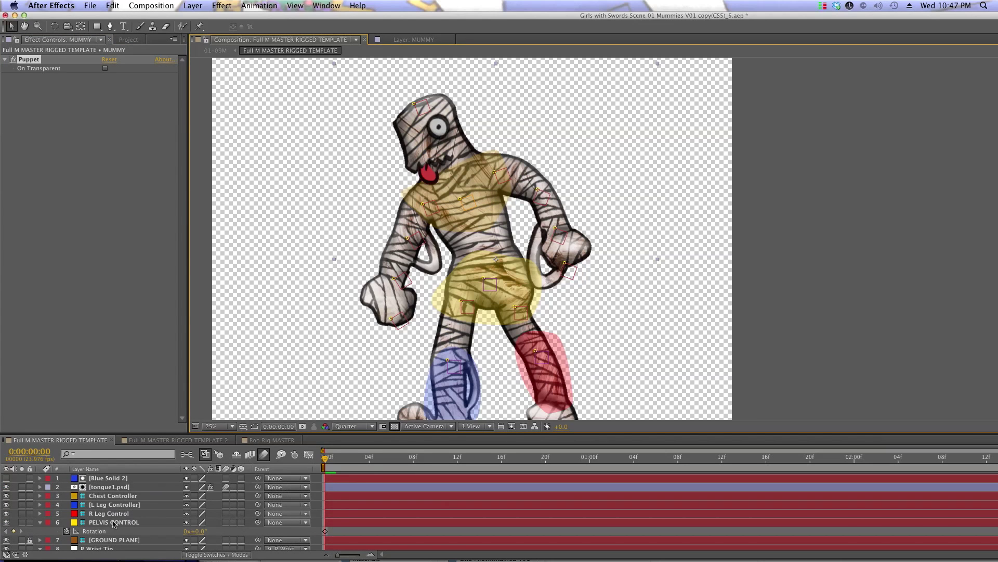
# Parent the Chest Controller layer to PELVIS CONTROL and reposition the pelvis control on the hips.
pyautogui.click(114, 522)
pyautogui.moveTo(490, 240); pyautogui.dragTo(486, 283)
pyautogui.click(123, 523)
pyautogui.moveTo(258, 496); pyautogui.dragTo(136, 524)
pyautogui.moveTo(475, 313); pyautogui.dragTo(496, 291)
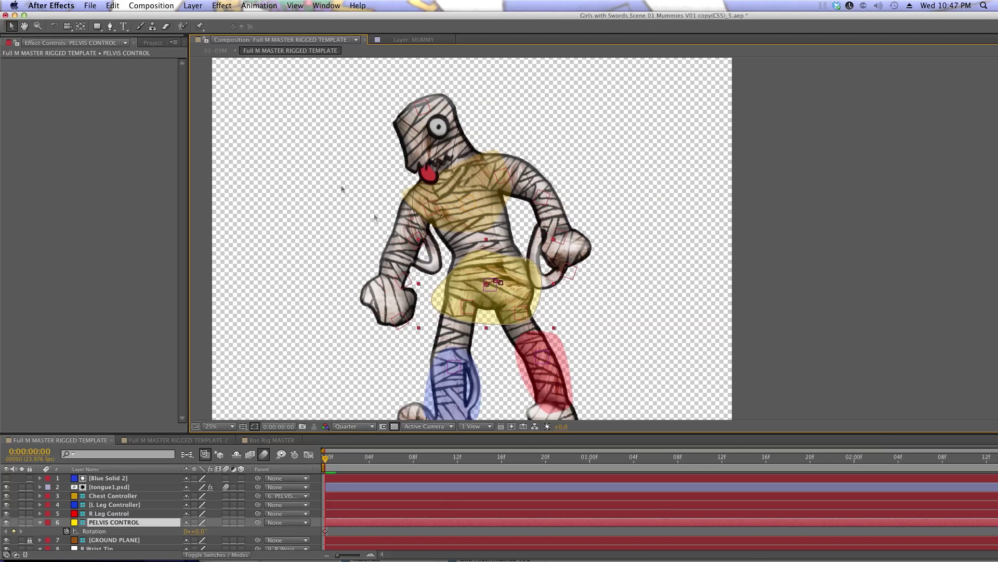
# Open the Full M MASTER RIGGED TEMPLATE 2 composition and make its viewer area taller.
pyautogui.click(194, 441)
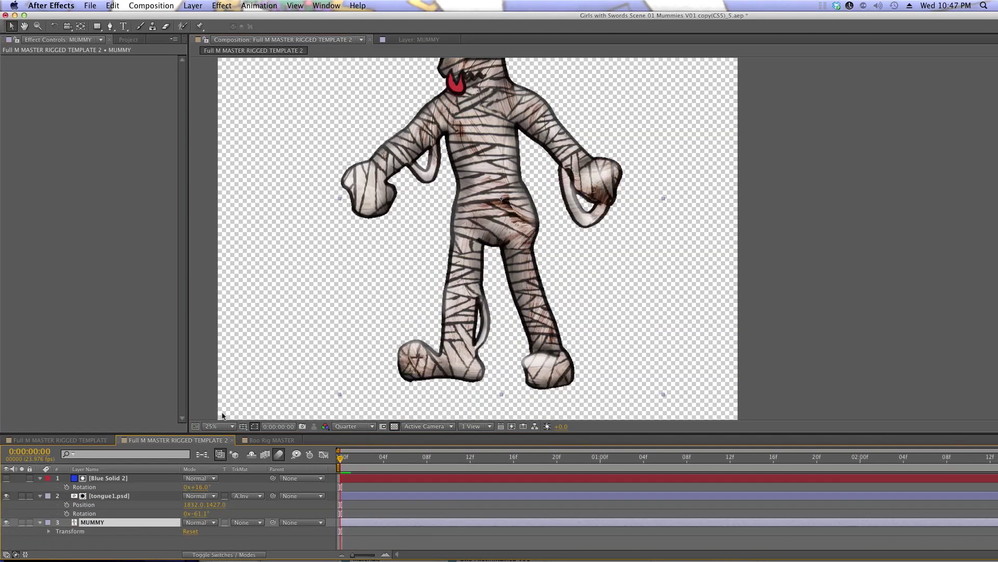
pyautogui.press('space')
pyautogui.moveTo(425, 261); pyautogui.dragTo(424, 319)
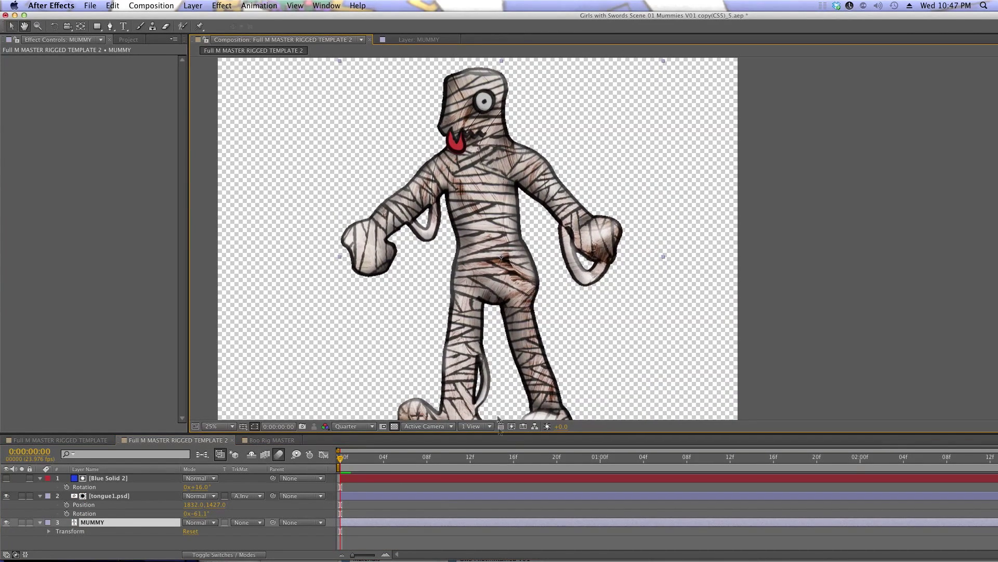
pyautogui.moveTo(504, 433); pyautogui.dragTo(504, 468)
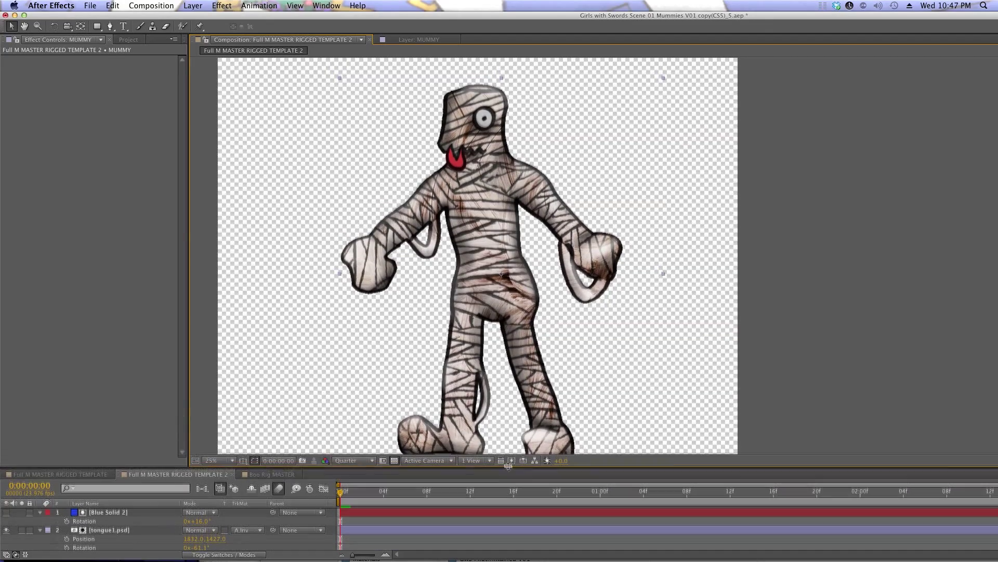
pyautogui.press('space')
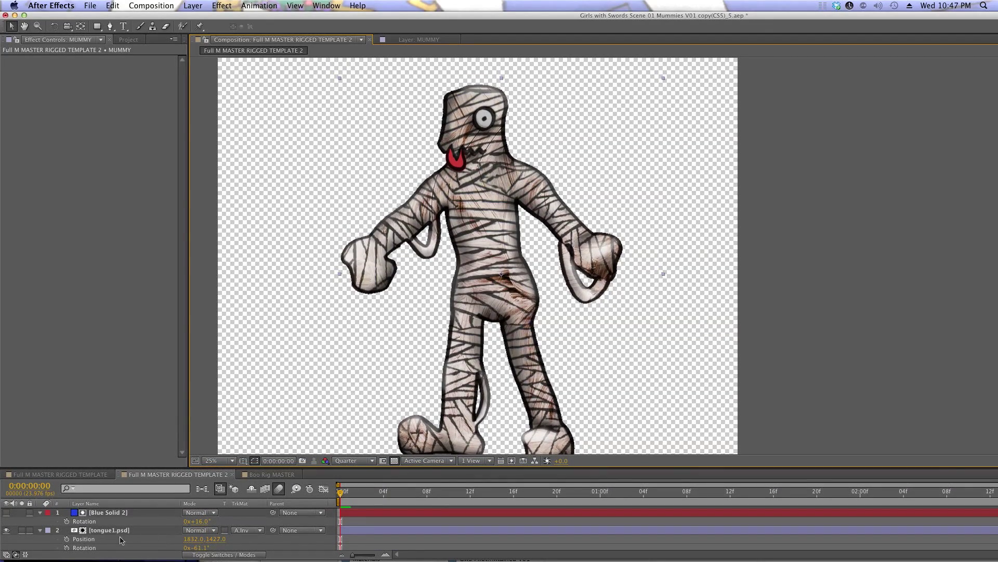
# Show the Blue Solid 2 matte layer to inspect its shape over the mummy's mouth, and hide it again.
pyautogui.click(111, 515)
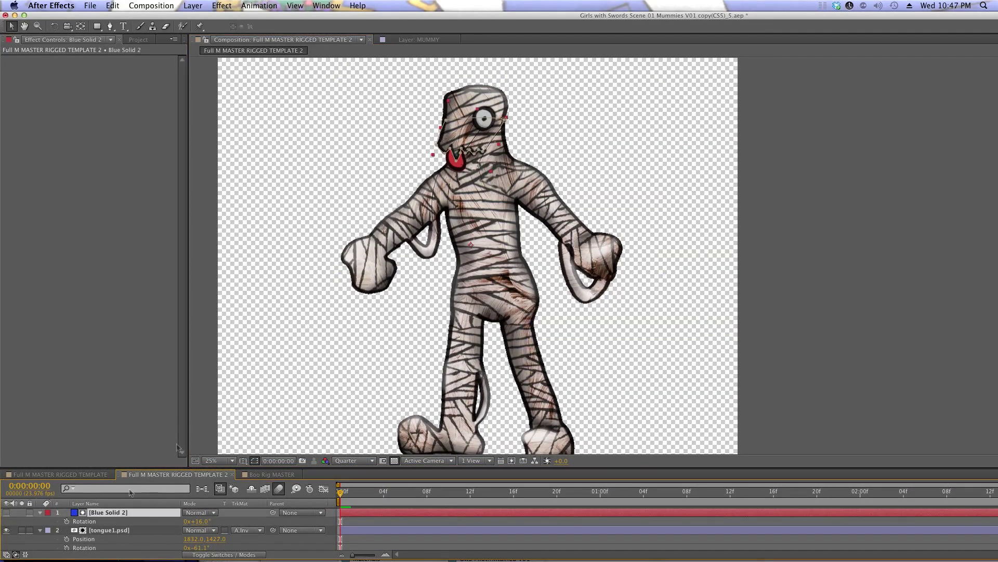
pyautogui.click(6, 512)
pyautogui.scroll(4, 416, 216)
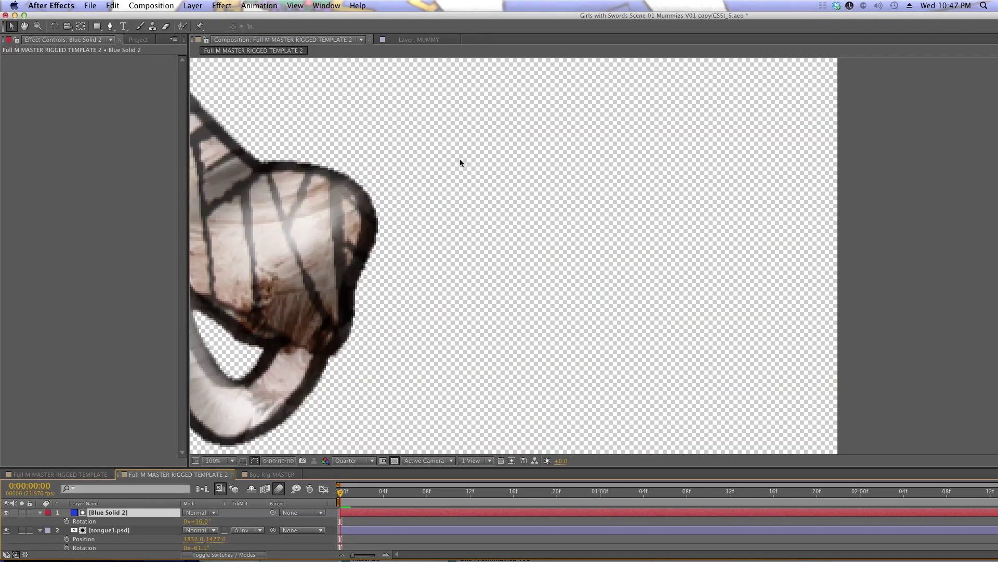
pyautogui.moveTo(285, 194); pyautogui.dragTo(454, 180)
pyautogui.press('v')
pyautogui.click(6, 512)
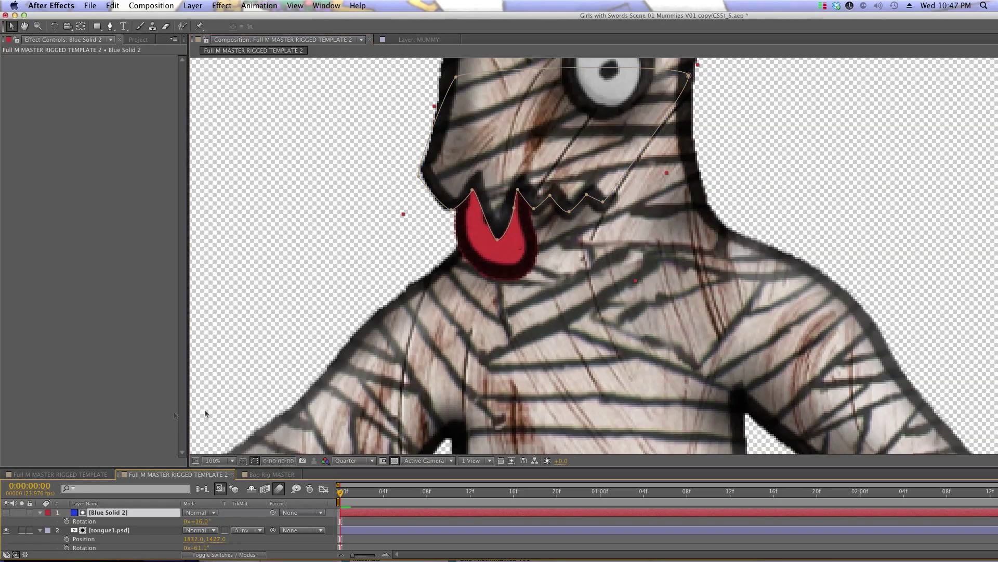
# Move the tongue1.psd layer to position 1787, 1401 and check it against the Blue Solid 2 matte.
pyautogui.click(121, 530)
pyautogui.moveTo(499, 244); pyautogui.dragTo(439, 236)
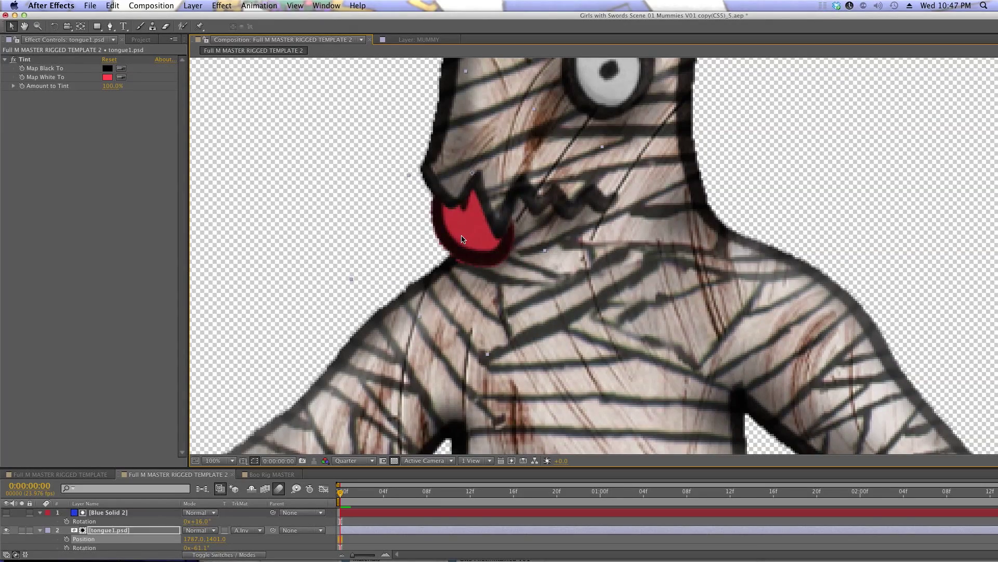
pyautogui.click(6, 512)
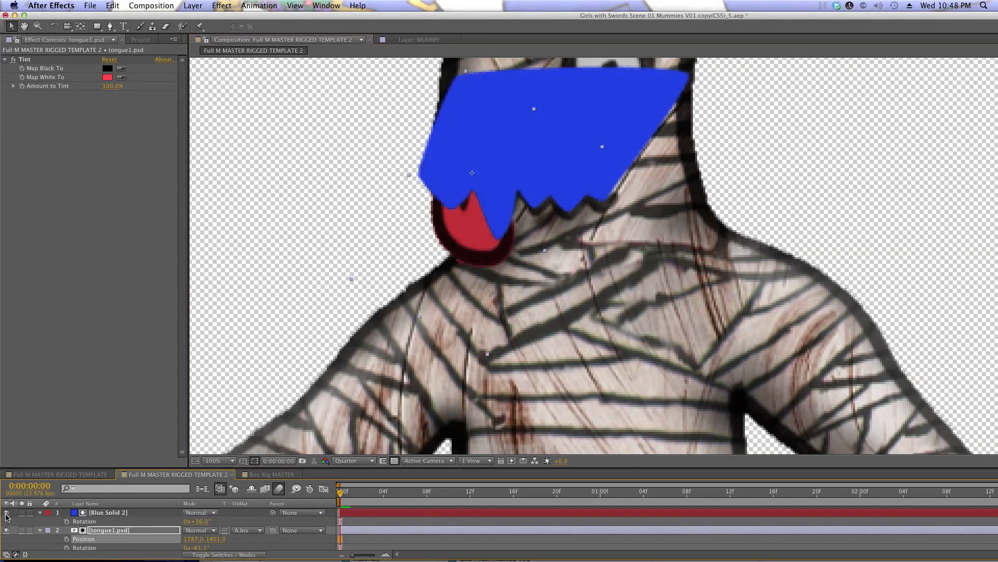
pyautogui.click(7, 512)
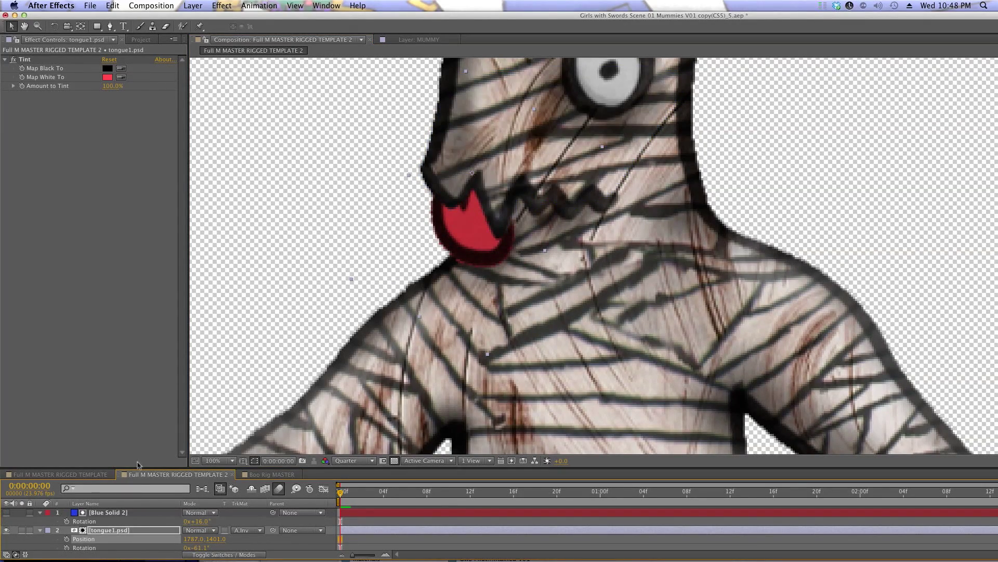
# Enlarge the timeline area and place the first Puppet pin on the MUMMY layer, at the pelvis.
pyautogui.moveTo(141, 467); pyautogui.dragTo(136, 328)
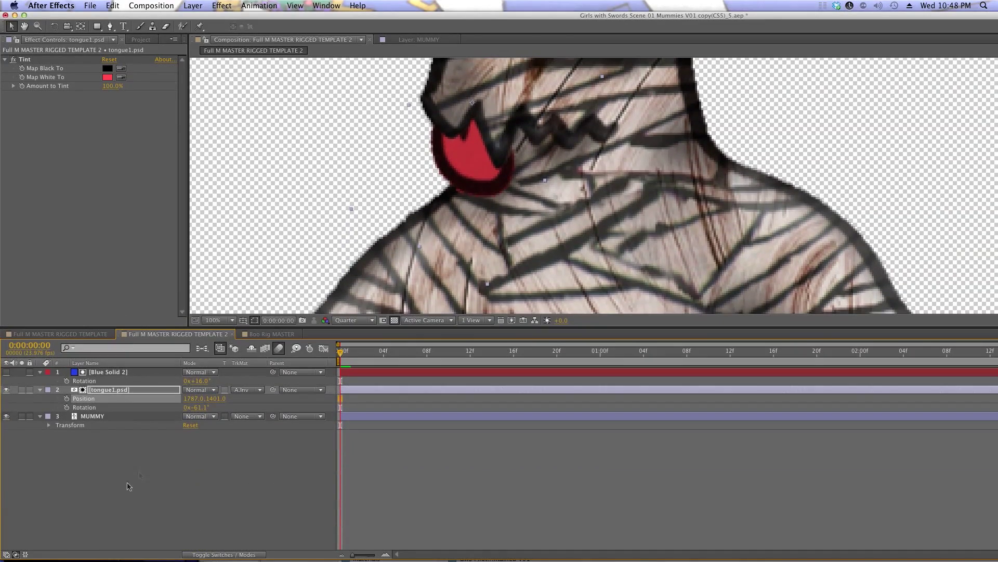
pyautogui.click(91, 416)
pyautogui.scroll(-4, 408, 232)
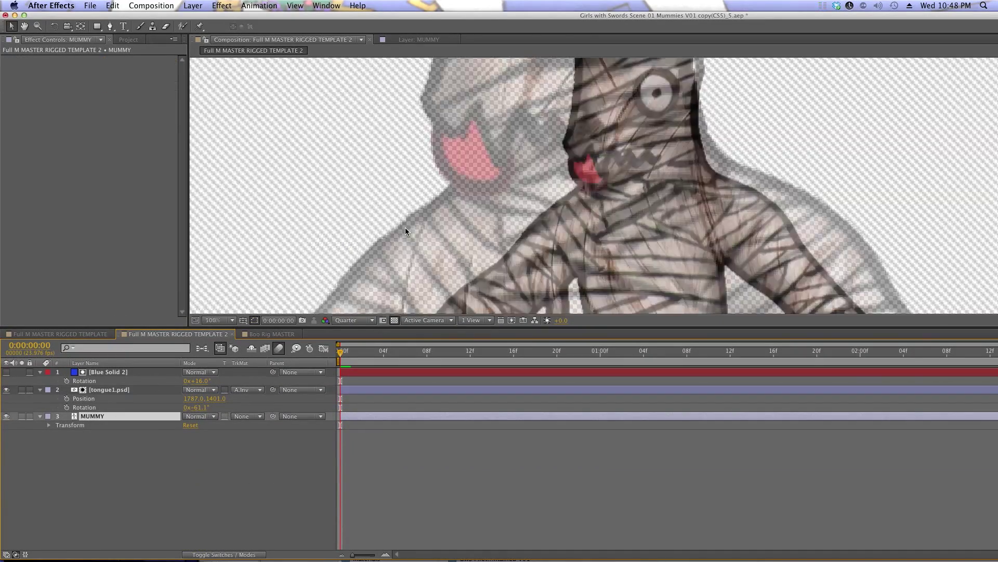
pyautogui.scroll(-1, 408, 232)
pyautogui.press('space')
pyautogui.moveTo(671, 251); pyautogui.dragTo(455, 189)
pyautogui.click(199, 26)
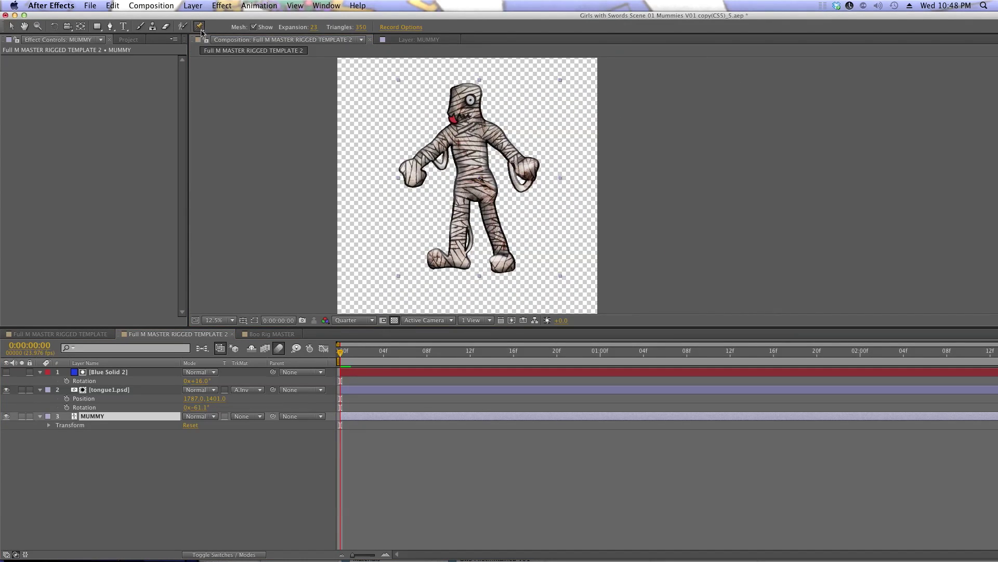
pyautogui.click(479, 178)
pyautogui.scroll(1, 484, 156)
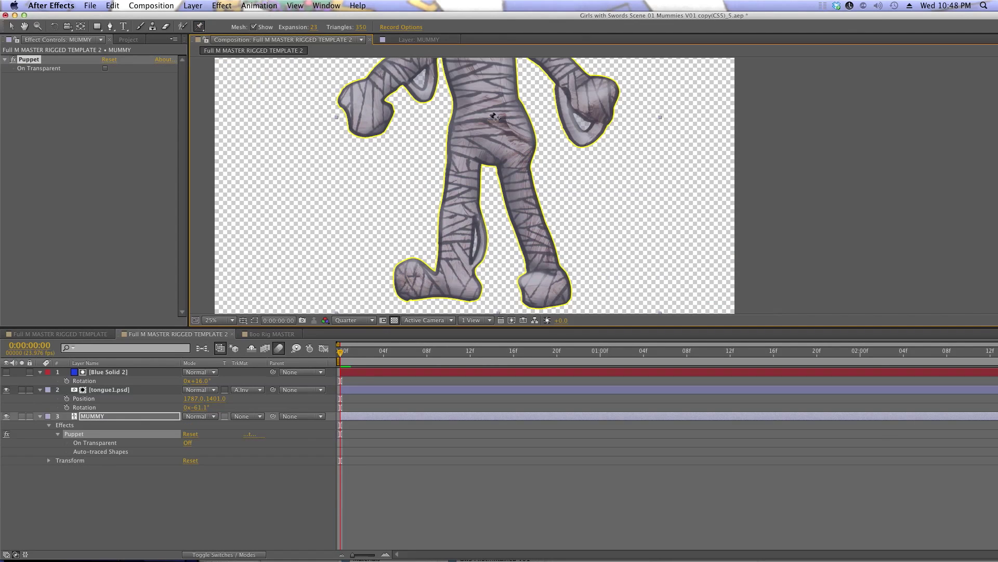
pyautogui.click(490, 119)
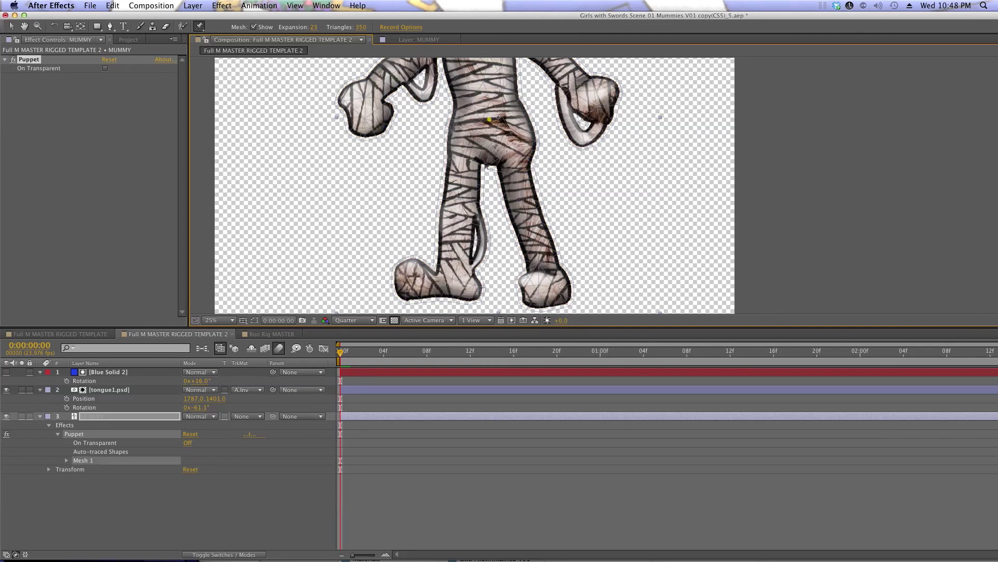
# Place puppet pins at the hips, knees and ankles of both legs and on the toe of the left-facing foot.
pyautogui.click(463, 154)
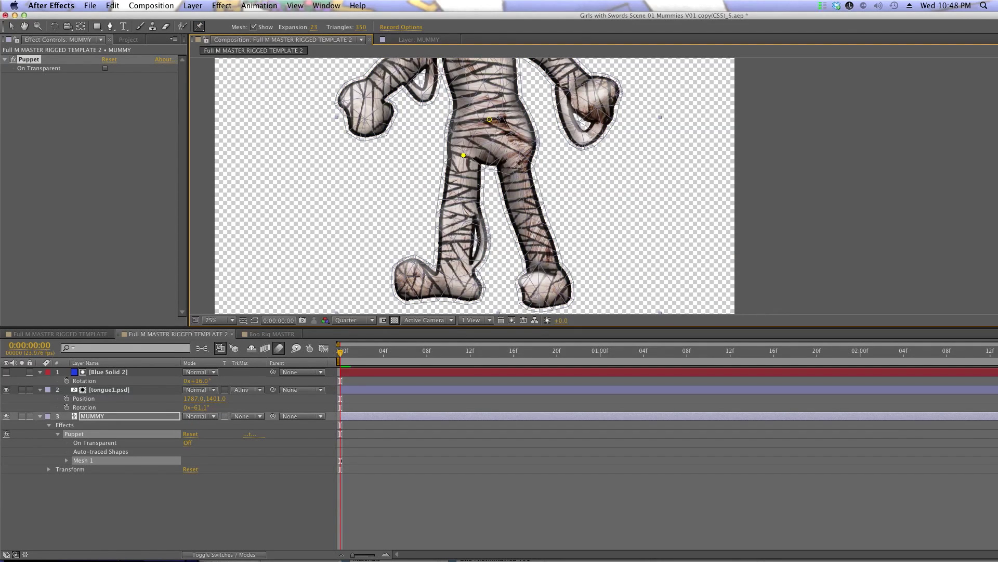
pyautogui.click(456, 211)
pyautogui.click(461, 287)
pyautogui.click(401, 282)
pyautogui.click(515, 165)
pyautogui.click(528, 216)
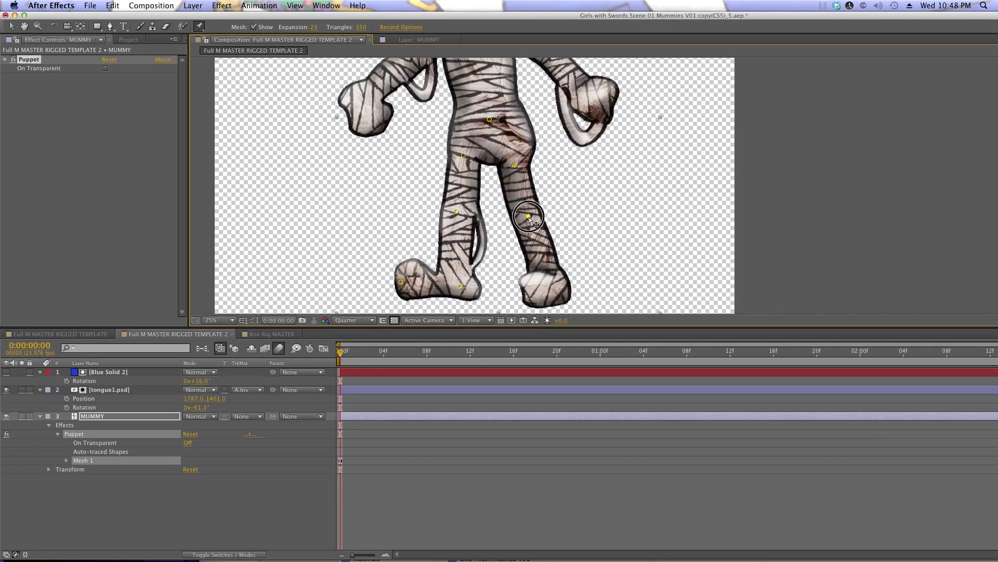
pyautogui.click(542, 277)
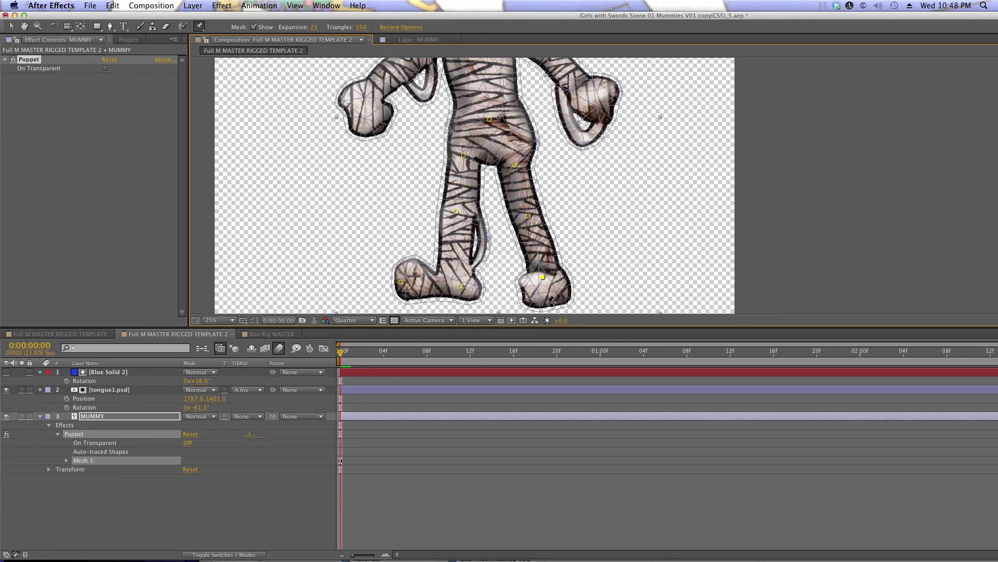
# Place puppet pins on the neck and at the shoulder, elbow, wrist and hand of the arm on the image's left.
pyautogui.press('space')
pyautogui.moveTo(499, 145); pyautogui.dragTo(495, 288)
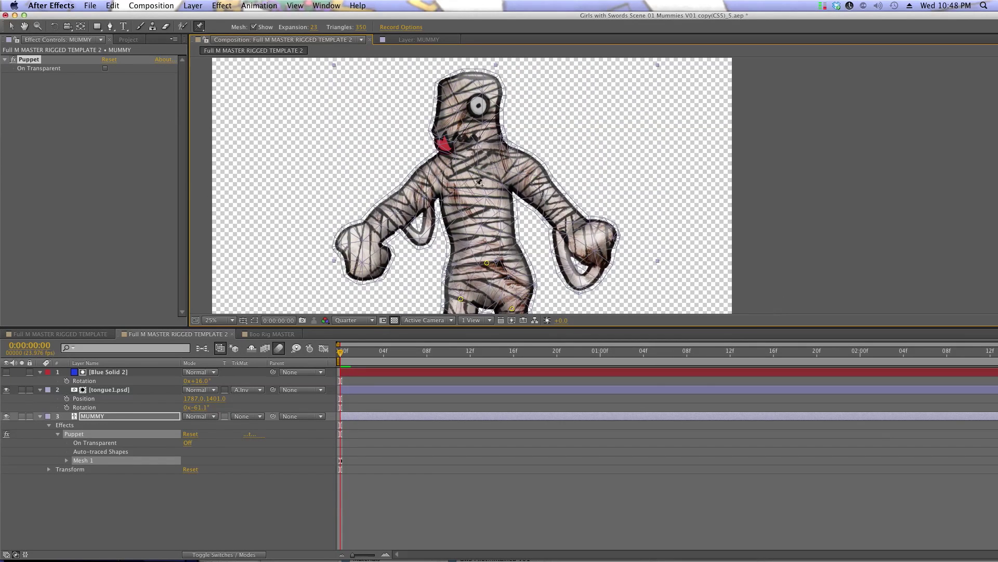
pyautogui.click(472, 150)
pyautogui.click(441, 172)
pyautogui.click(406, 202)
pyautogui.click(374, 228)
pyautogui.click(347, 256)
# Place puppet pins along the other arm and at the top and middle of the head, and expand Mesh 1's Deform pin list.
pyautogui.click(513, 167)
pyautogui.click(550, 198)
pyautogui.click(572, 220)
pyautogui.click(607, 254)
pyautogui.click(469, 76)
pyautogui.click(457, 112)
pyautogui.click(67, 460)
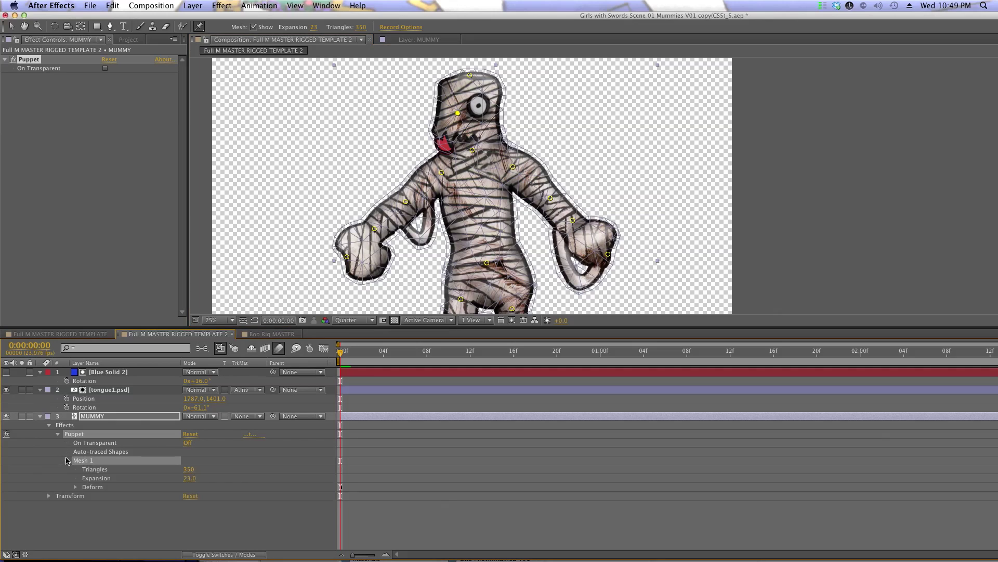
pyautogui.click(76, 486)
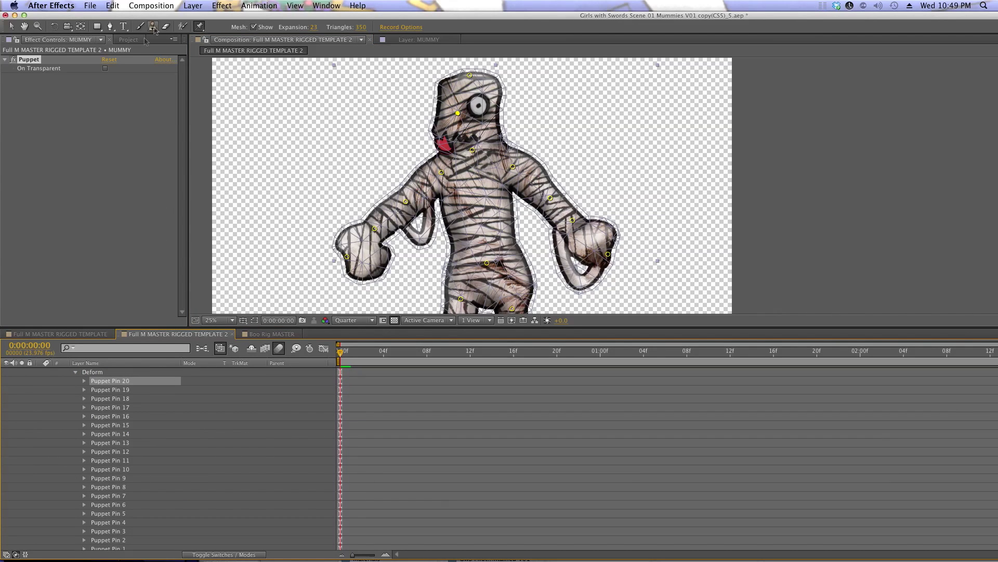
# Add Puppet Starch pins to the upper arm and forearm of both arms.
pyautogui.moveTo(199, 26); pyautogui.dragTo(257, 52)
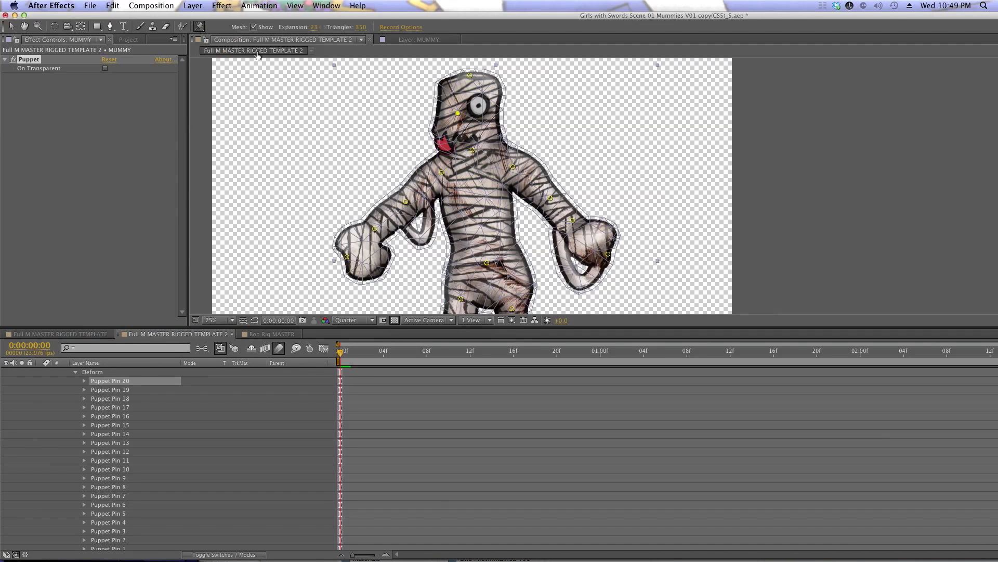
pyautogui.click(426, 185)
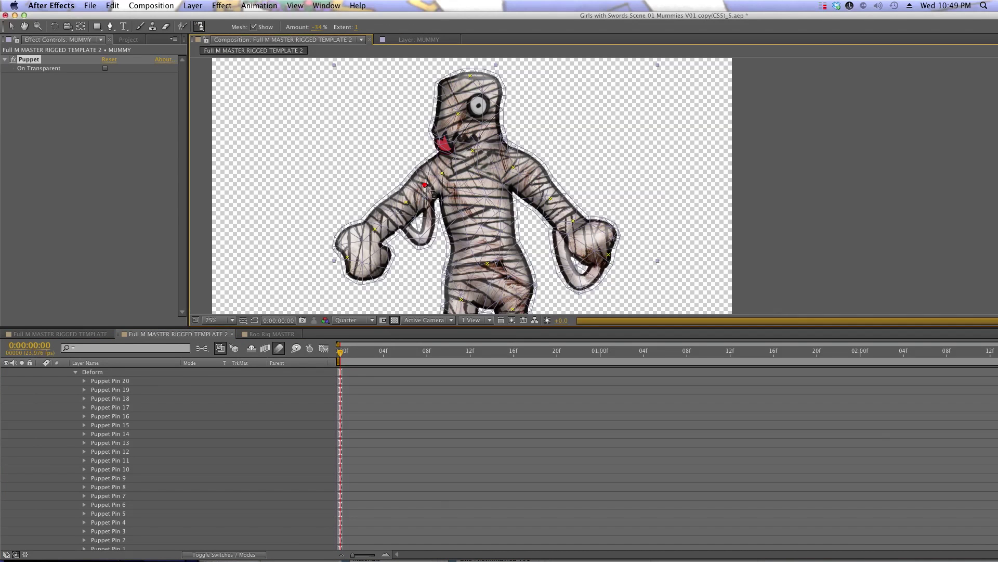
pyautogui.click(390, 215)
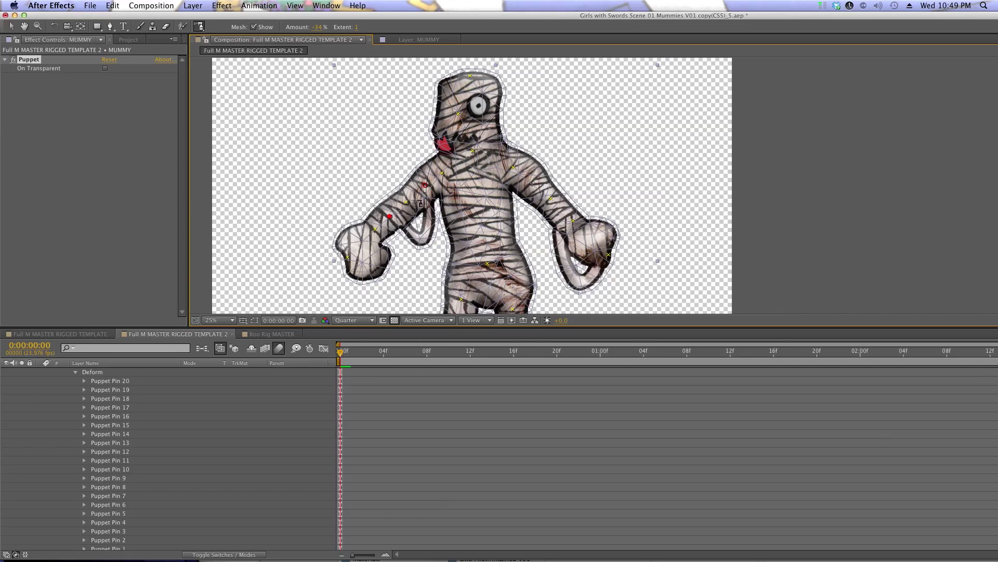
pyautogui.click(533, 181)
pyautogui.click(562, 212)
# Return to the Puppet Pin tool and place a pin in the middle of the chest.
pyautogui.click(202, 27)
pyautogui.click(229, 24)
pyautogui.click(478, 192)
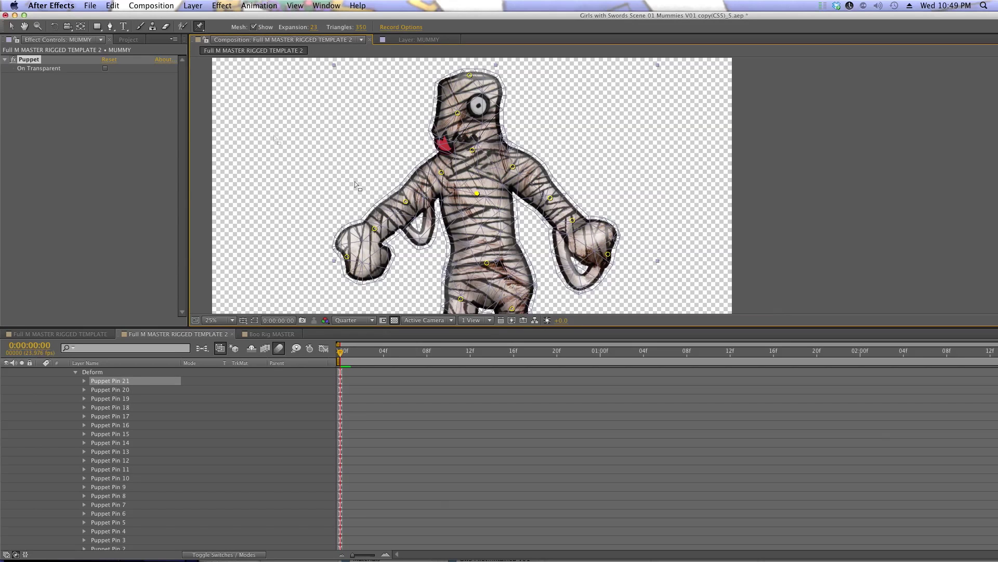
# Add two Puppet Starch pins to the mummy's head, one near the top and one lower beside the middle head pin.
pyautogui.moveTo(200, 26); pyautogui.dragTo(234, 56)
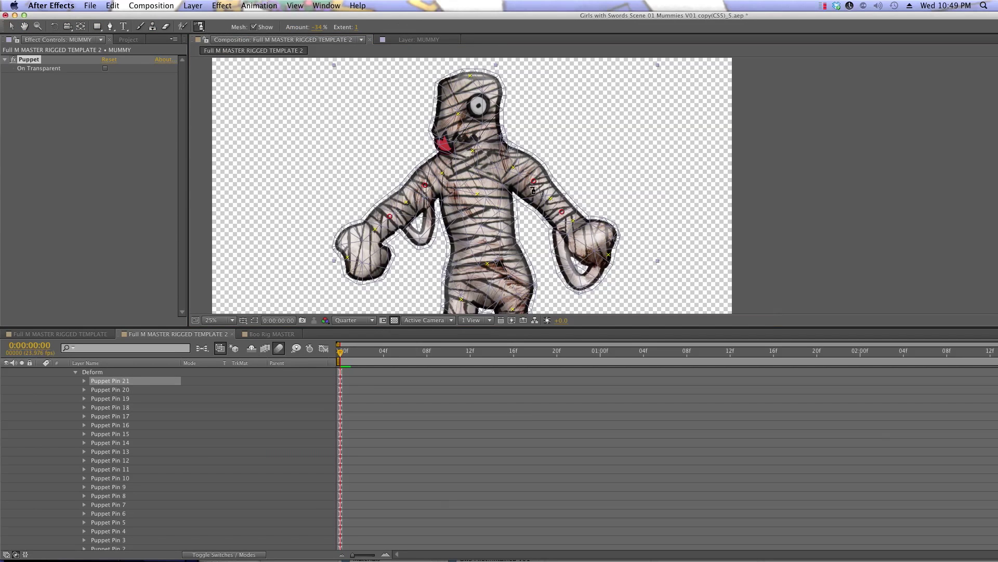
pyautogui.click(463, 94)
pyautogui.click(451, 129)
# Add Puppet Starch pins to the thigh and shin of both legs.
pyautogui.press('h')
pyautogui.moveTo(509, 239); pyautogui.dragTo(470, 76)
pyautogui.press('super+p')
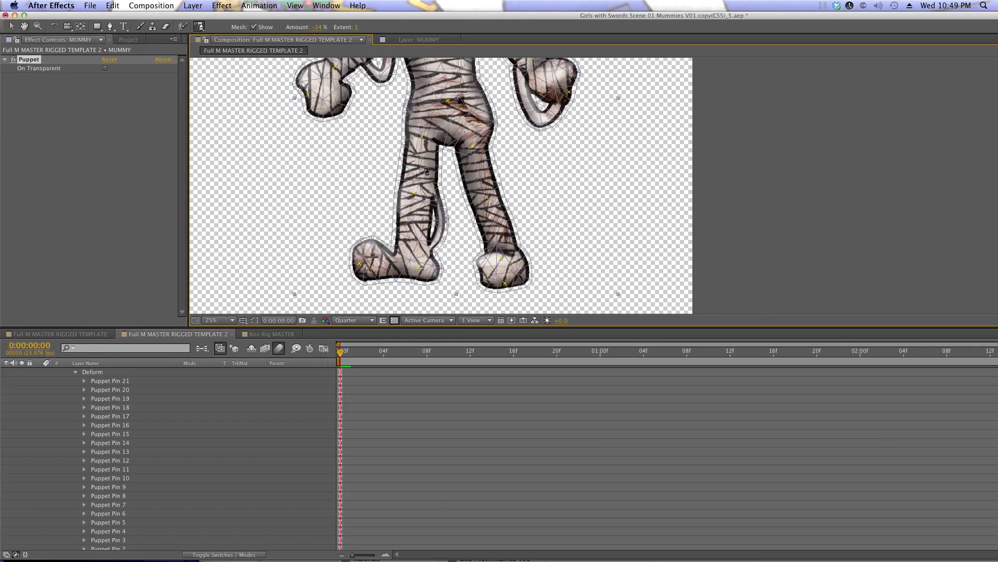
pyautogui.click(413, 223)
pyautogui.click(498, 221)
pyautogui.click(476, 173)
pyautogui.moveTo(488, 188); pyautogui.dragTo(502, 234)
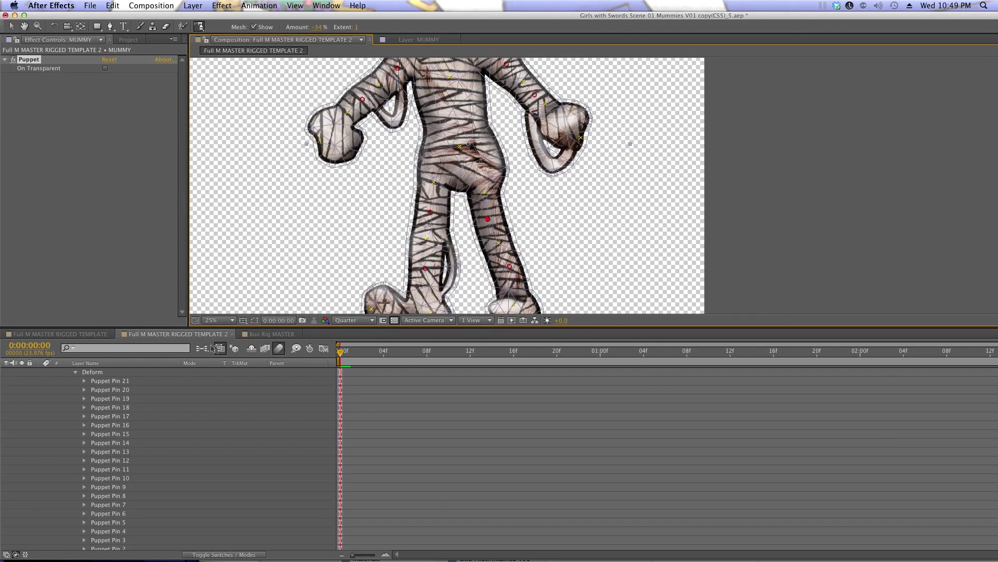
# Return to the Selection tool and rename Puppet Pin 1 as Pelvis.
pyautogui.click(11, 26)
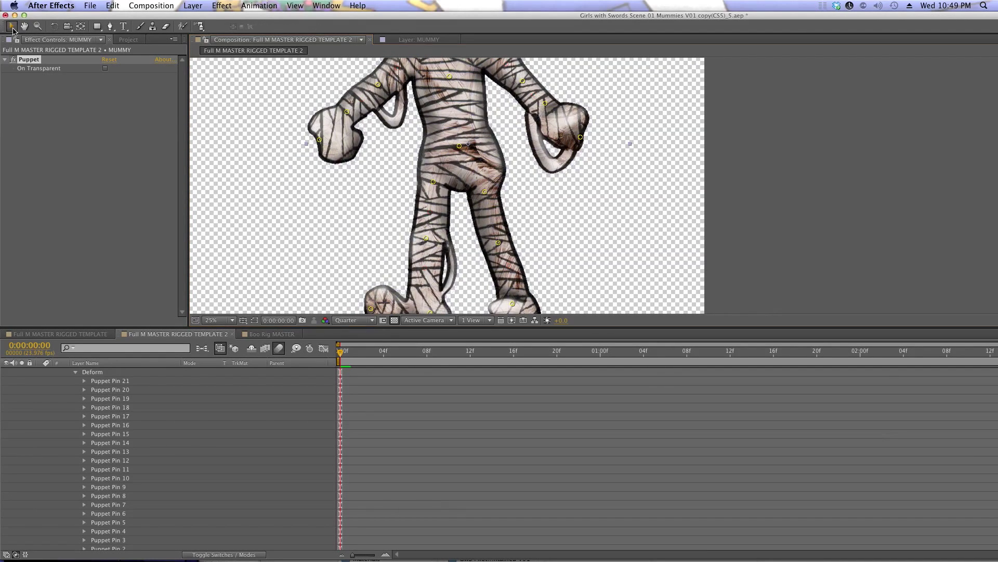
pyautogui.scroll(-3, 154, 488)
pyautogui.click(120, 527)
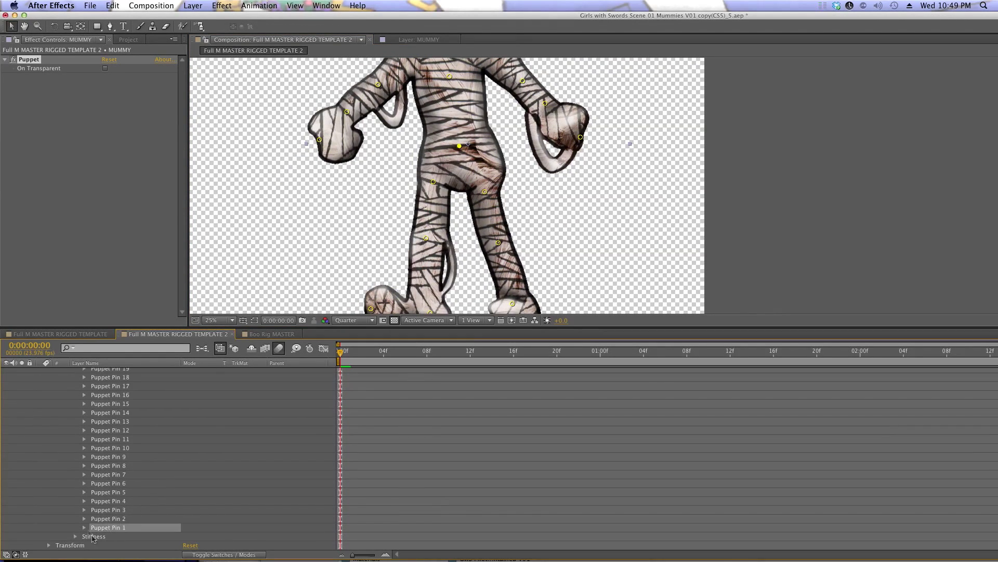
pyautogui.click(83, 528)
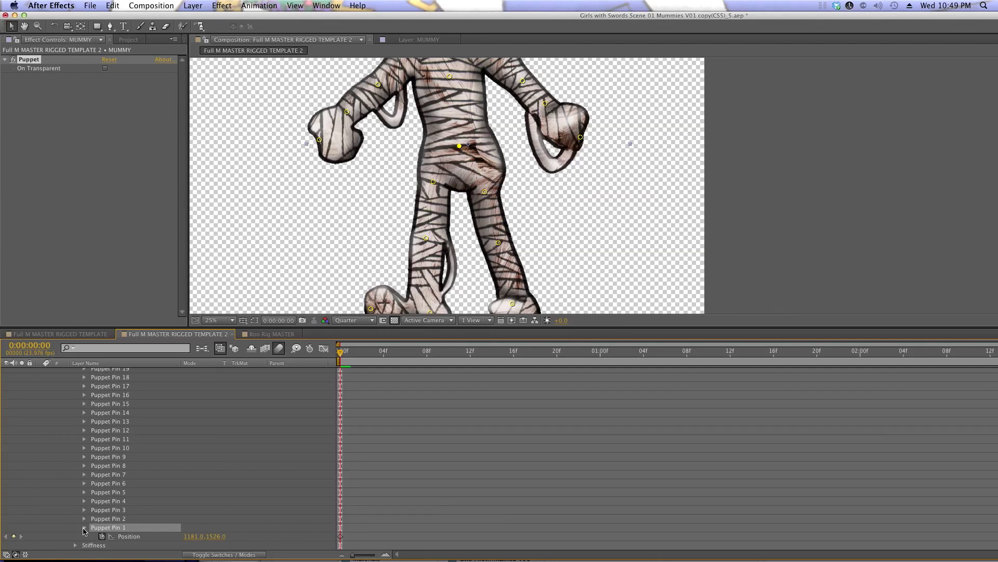
pyautogui.click(125, 537)
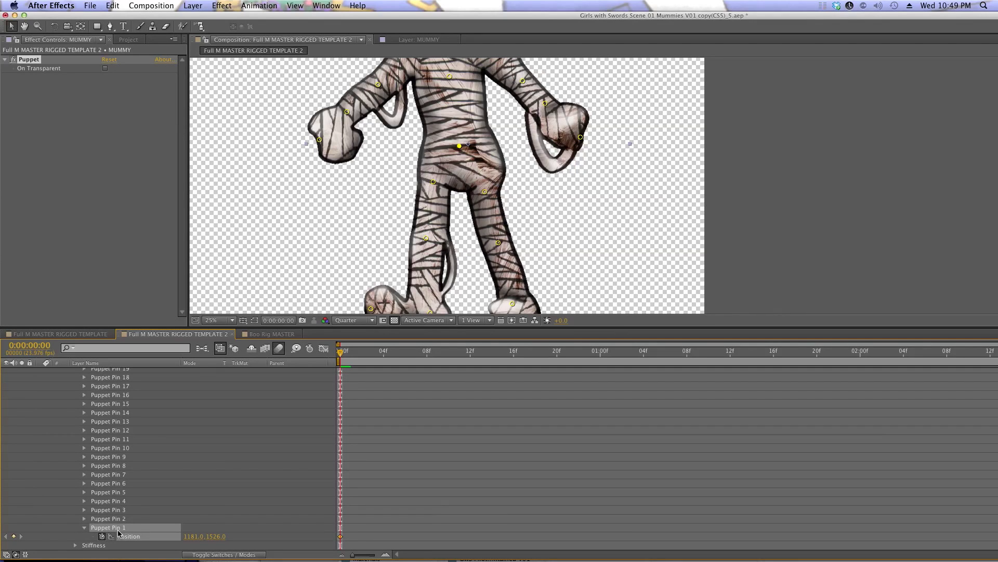
pyautogui.click(119, 527)
pyautogui.press('Return')
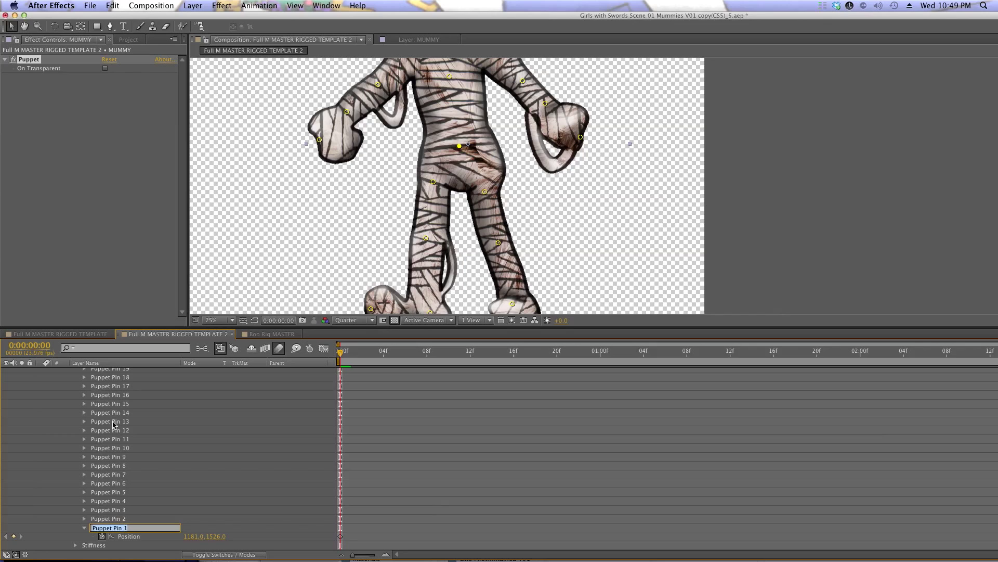
pyautogui.write('Pelvis')
pyautogui.press('Return')
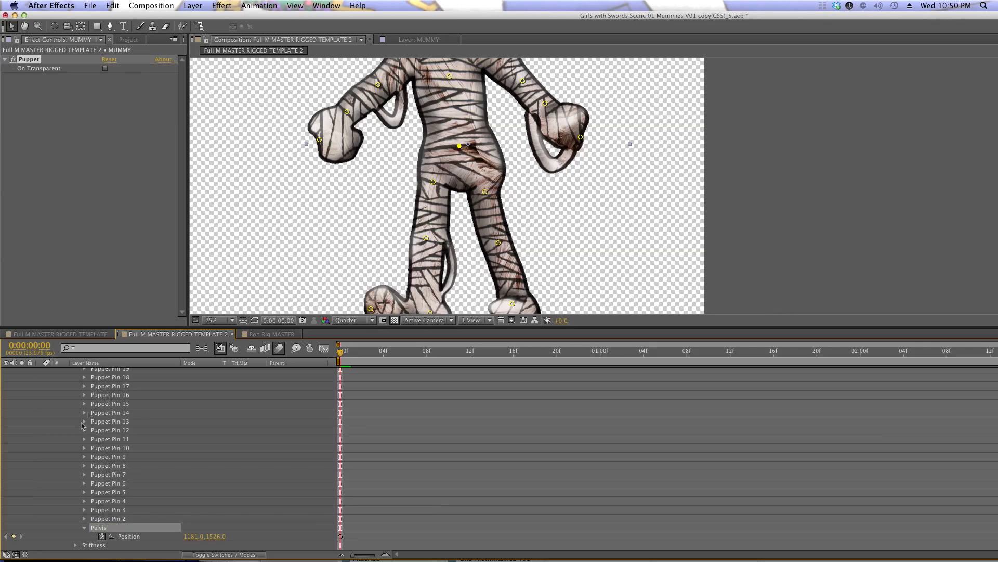
# Rename Puppet Pin 2 as Up L Leg and Puppet Pin 3 as L Knee.
pyautogui.click(117, 519)
pyautogui.press('Return')
pyautogui.write('L Leg')
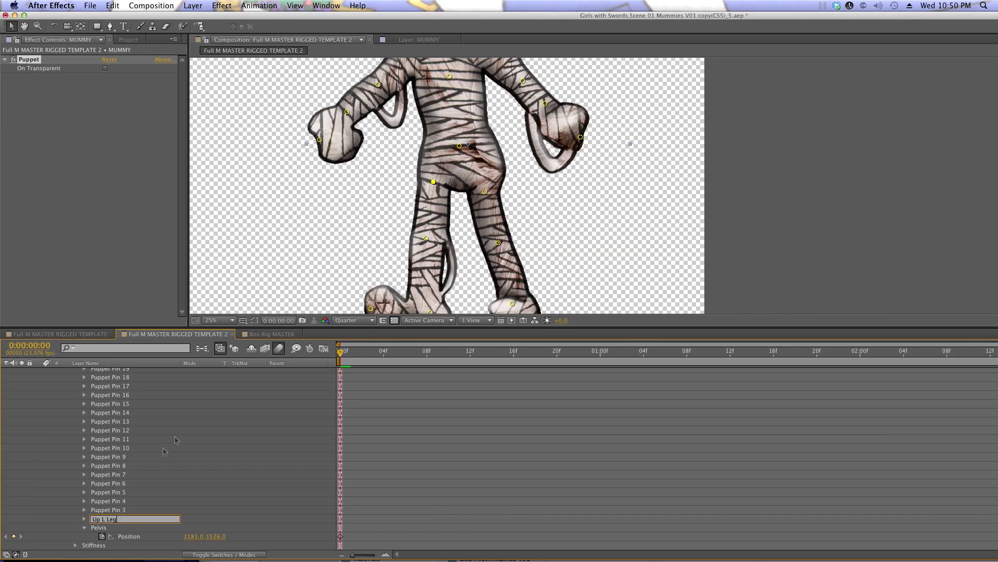
pyautogui.press('Return')
pyautogui.press('Up')
pyautogui.press('Return')
pyautogui.write('L')
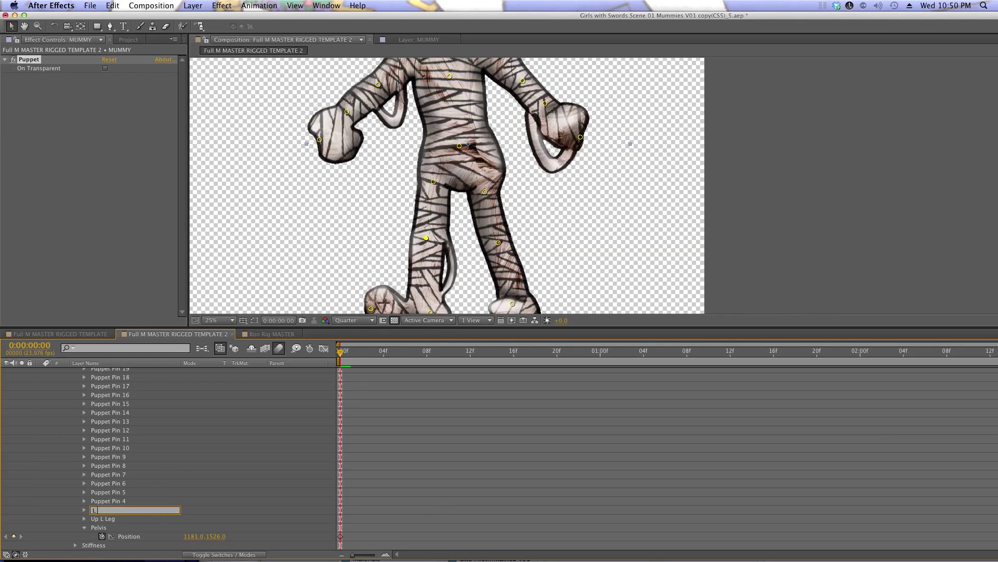
pyautogui.press('Return')
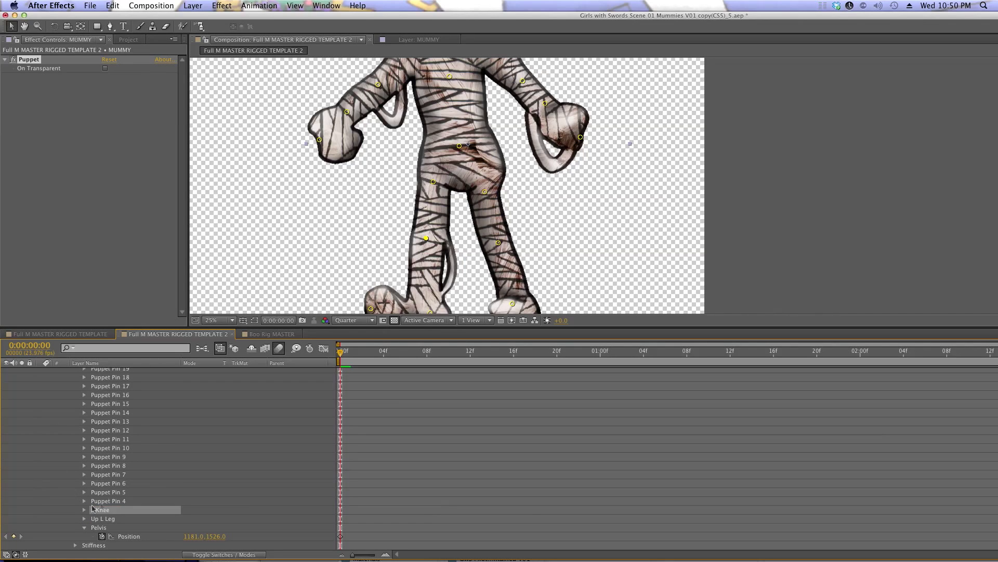
# Rename Puppet Pin 4 as L Foot.
pyautogui.press('Up')
pyautogui.press('Return')
pyautogui.write('L')
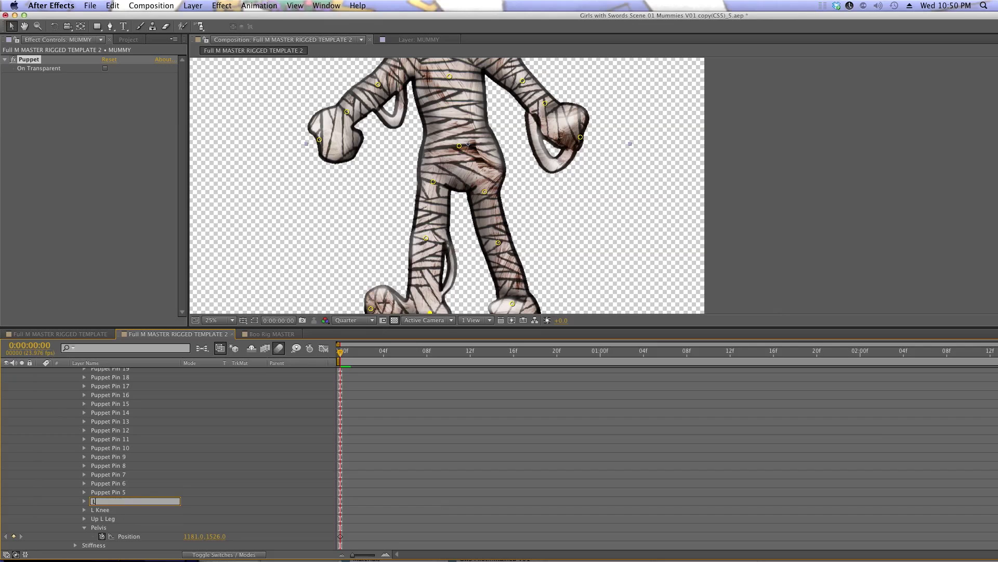
pyautogui.write(' Foot')
pyautogui.press('Return')
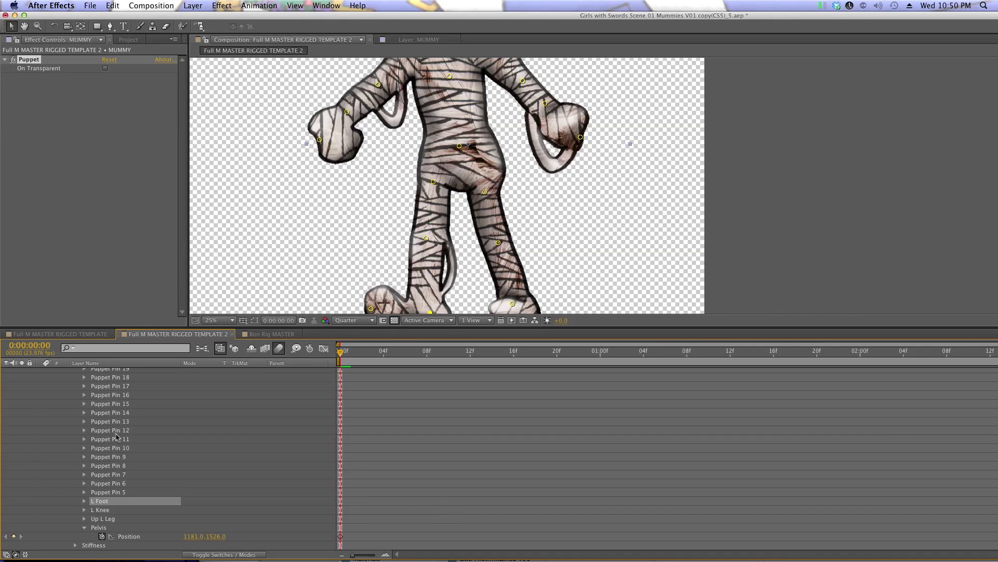
# Rename Puppet Pin 5 as L Foot Tip.
pyautogui.click(129, 492)
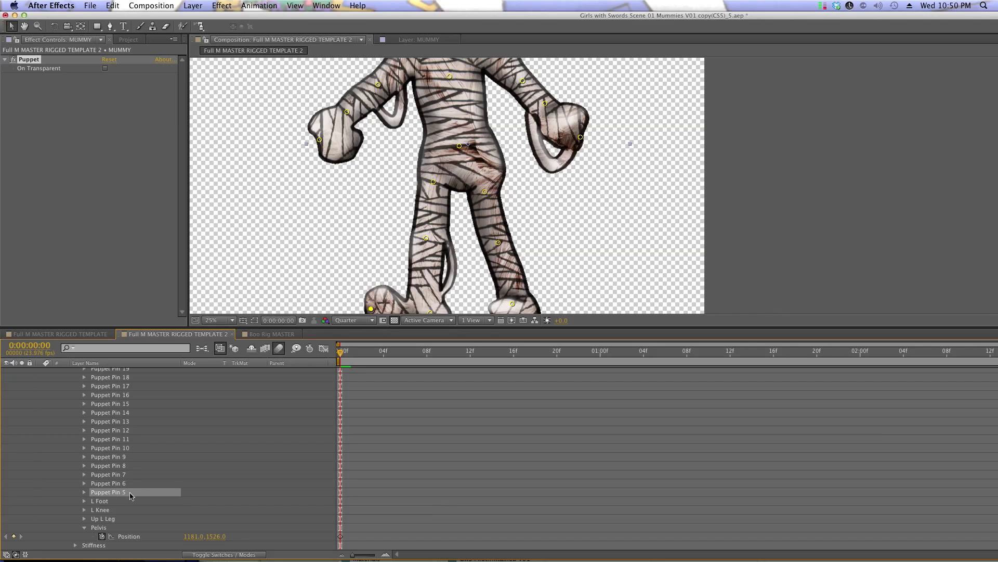
pyautogui.press('Return')
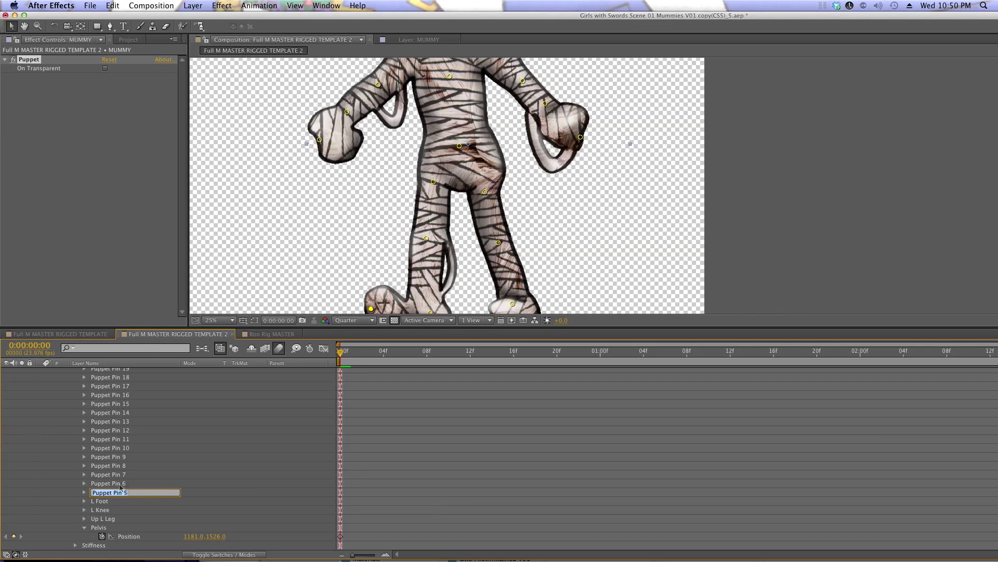
pyautogui.click(105, 502)
pyautogui.click(112, 492)
pyautogui.press('Return')
pyautogui.write('L Foot')
pyautogui.press('Return')
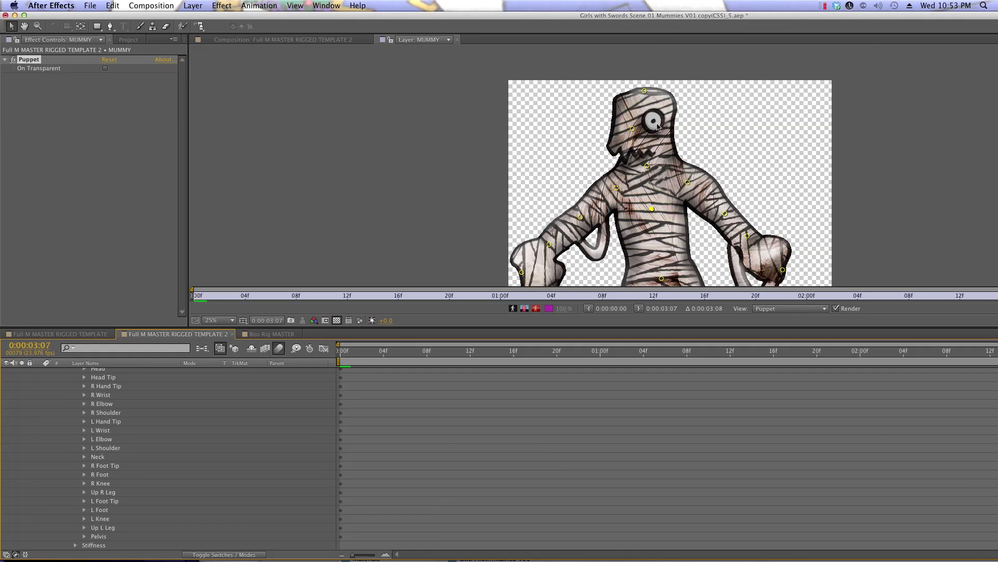
# Try raising the arm on the image's left by moving its wrist, hand tip and elbow pins upward.
pyautogui.moveTo(616, 188); pyautogui.dragTo(614, 173)
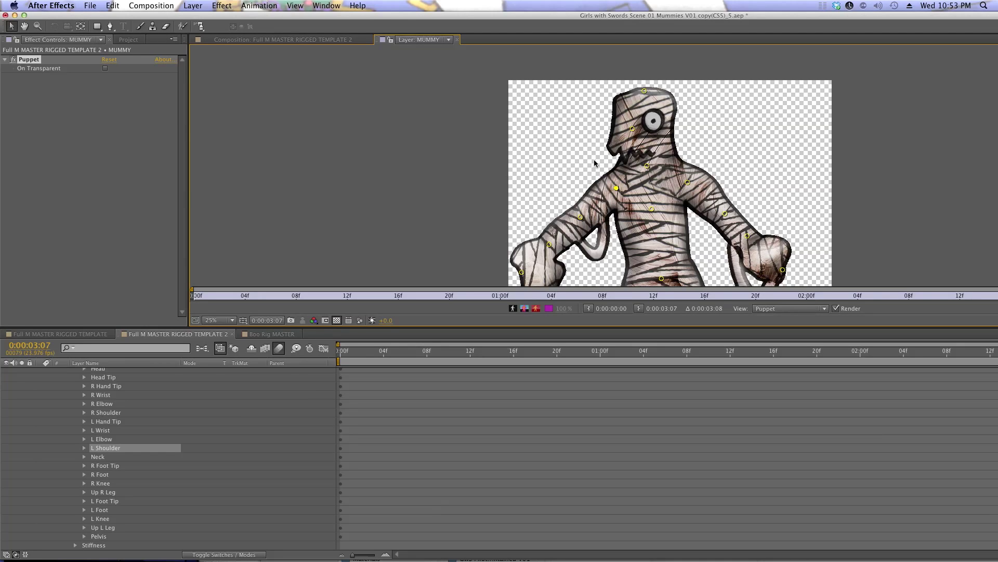
pyautogui.moveTo(549, 244); pyautogui.dragTo(552, 176)
pyautogui.moveTo(522, 271); pyautogui.dragTo(545, 136)
pyautogui.click(581, 217)
pyautogui.moveTo(581, 218); pyautogui.dragTo(587, 193)
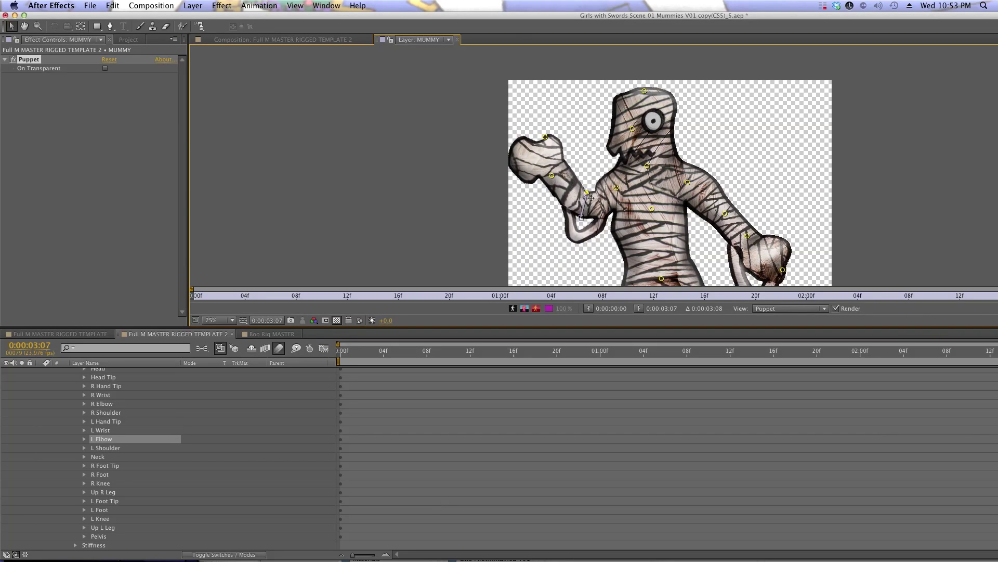
# Undo the arm pin moves and deselect the pins.
pyautogui.press('super+z')
pyautogui.press('super+z')
pyautogui.press('super+z')
pyautogui.press('super+z')
pyautogui.press('super+z')
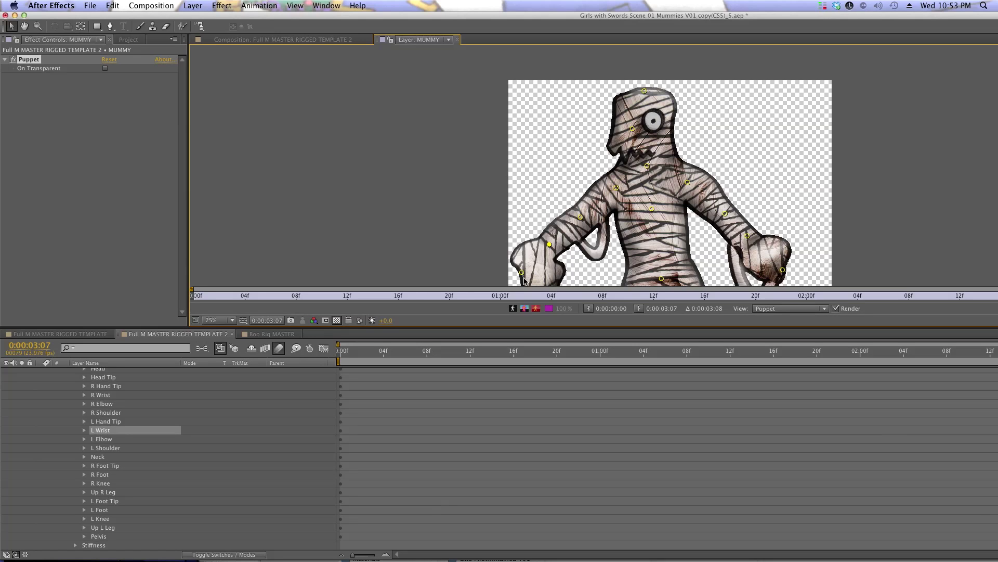
pyautogui.click(254, 405)
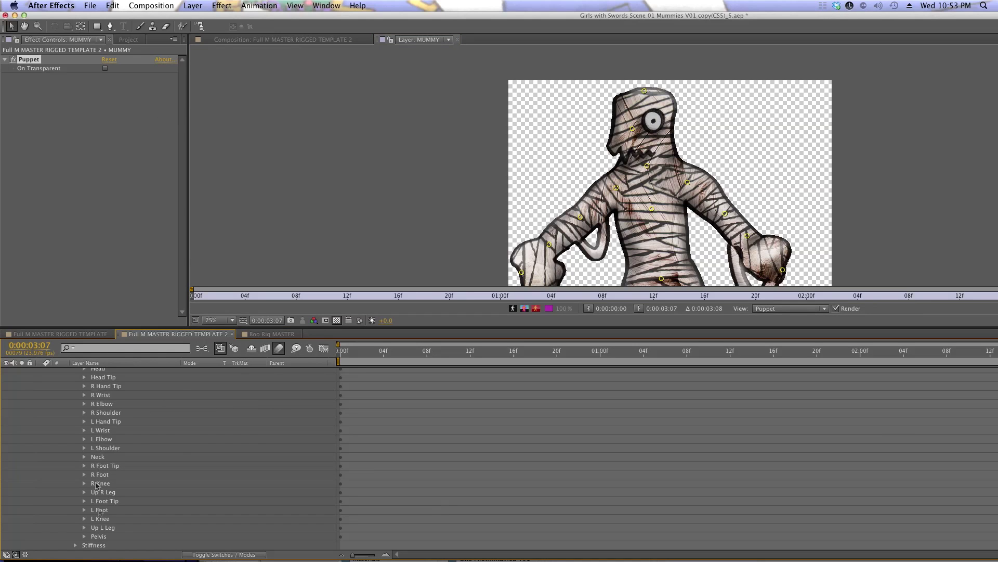
# Collapse the MUMMY layer and create a new null object.
pyautogui.scroll(5, 98, 494)
pyautogui.click(39, 416)
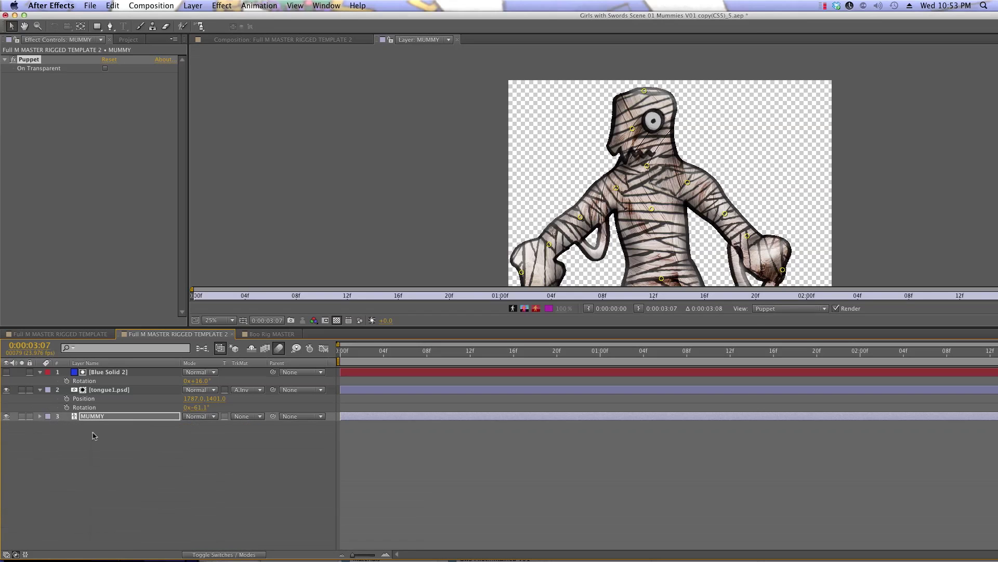
pyautogui.rightClick(93, 435)
pyautogui.moveTo(120, 442)
pyautogui.click(278, 496)
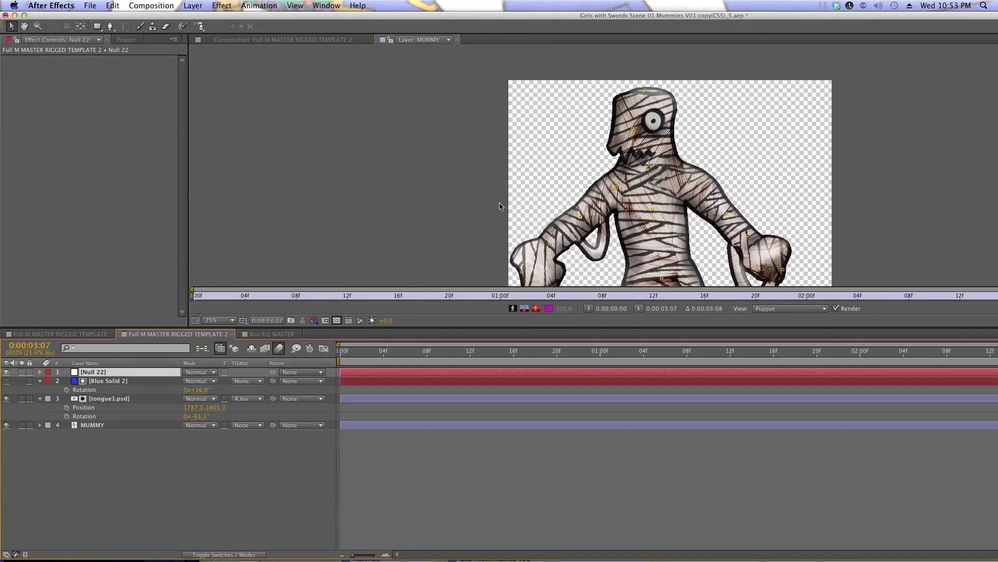
# Return to the composition view, expand the MUMMY layer's Deform pins and enlarge the viewing area.
pyautogui.click(110, 399)
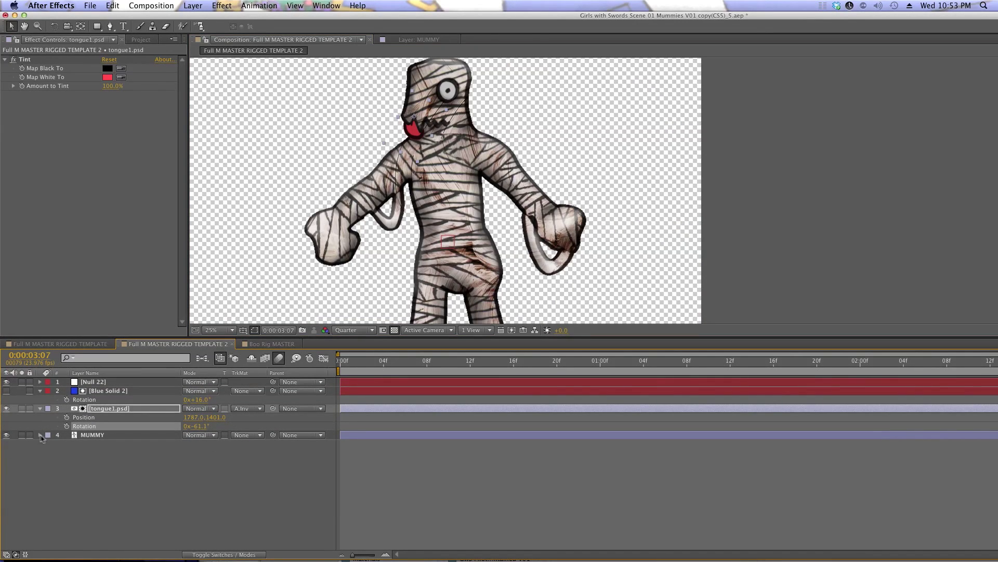
pyautogui.click(41, 437)
pyautogui.click(102, 461)
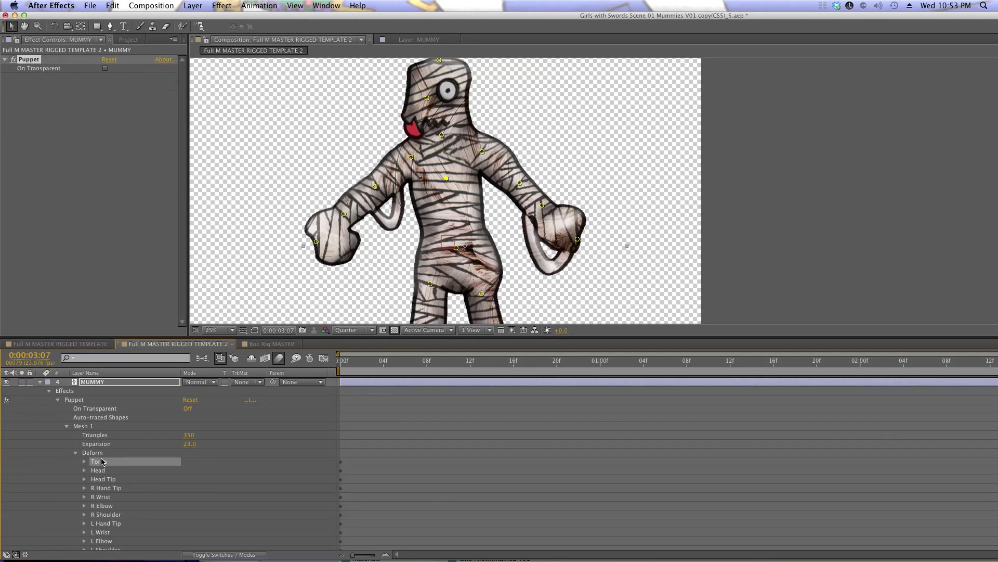
pyautogui.moveTo(401, 338); pyautogui.dragTo(401, 392)
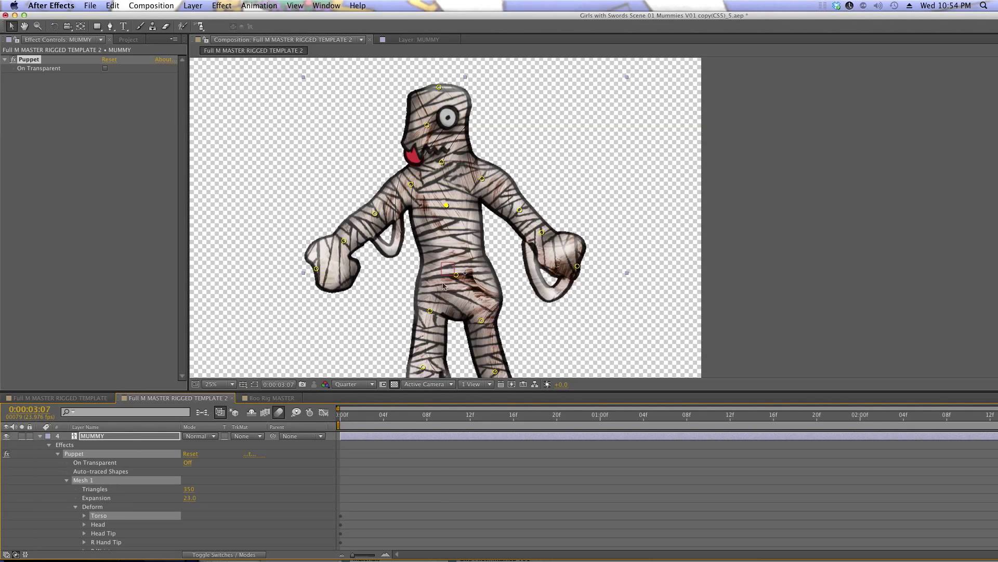
pyautogui.scroll(3, 97, 455)
# Move the new null onto the mummy's pelvis pin and rename it Pelvis.
pyautogui.click(93, 436)
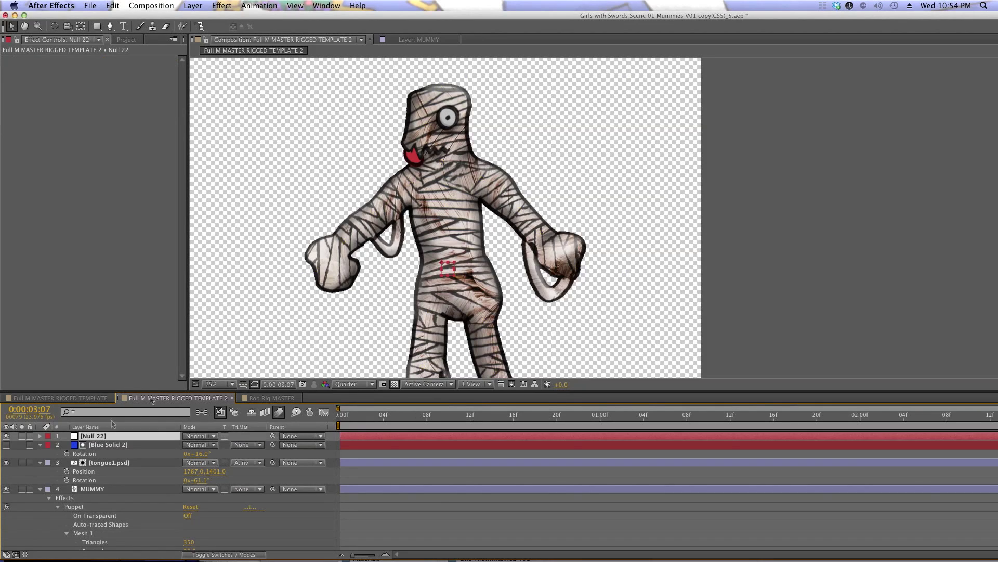
pyautogui.click(465, 285)
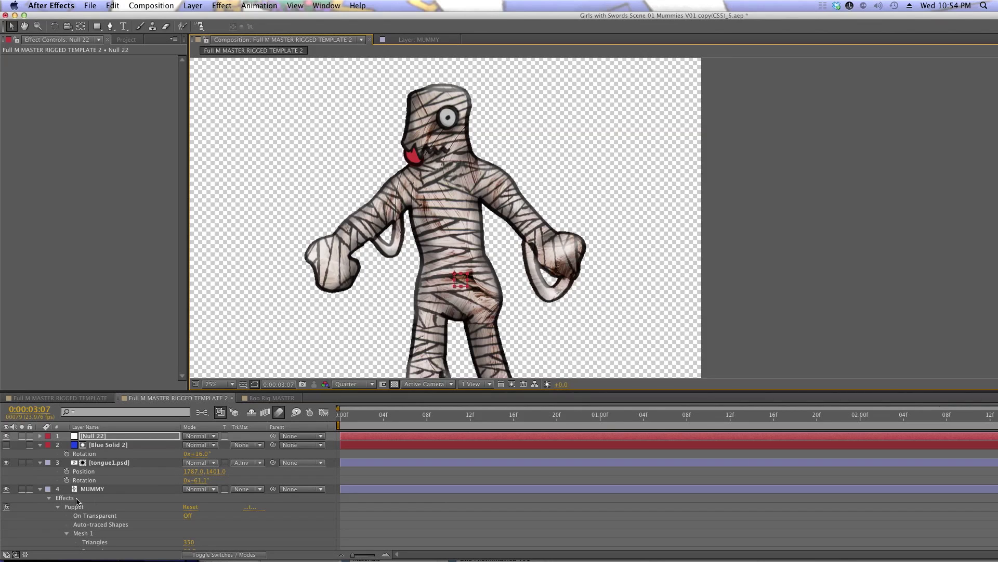
pyautogui.click(93, 491)
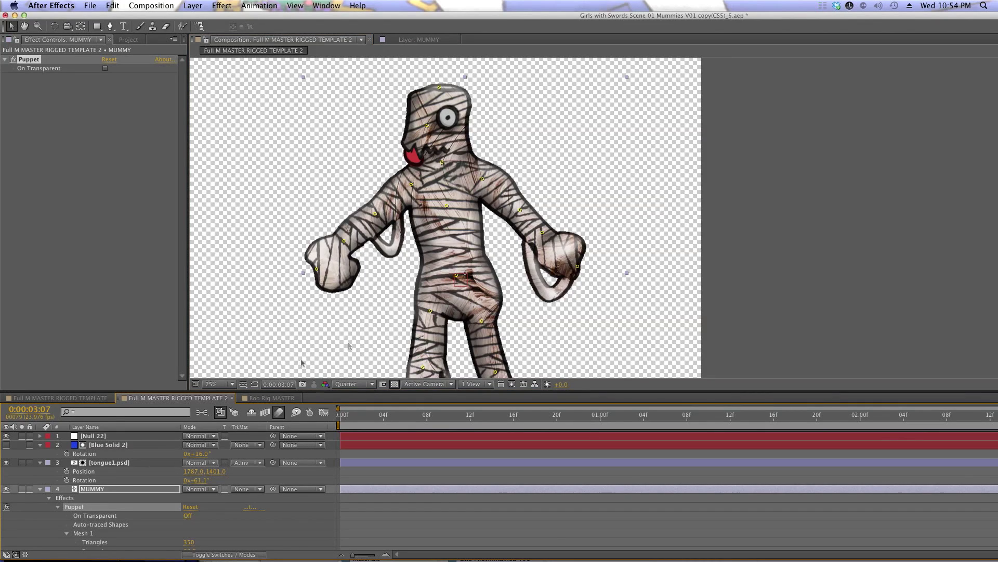
pyautogui.click(115, 437)
pyautogui.press('Return')
pyautogui.write('Pelvis')
pyautogui.press('Return')
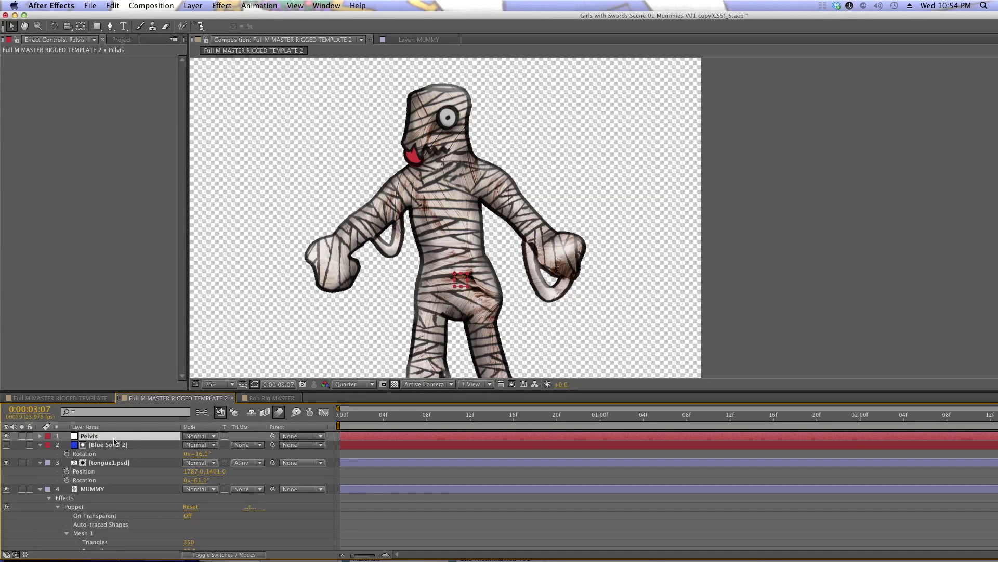
# Duplicate the Pelvis null, place the copy at the top of the leg on the image's left, and name it L Up Leg.
pyautogui.press('super+d')
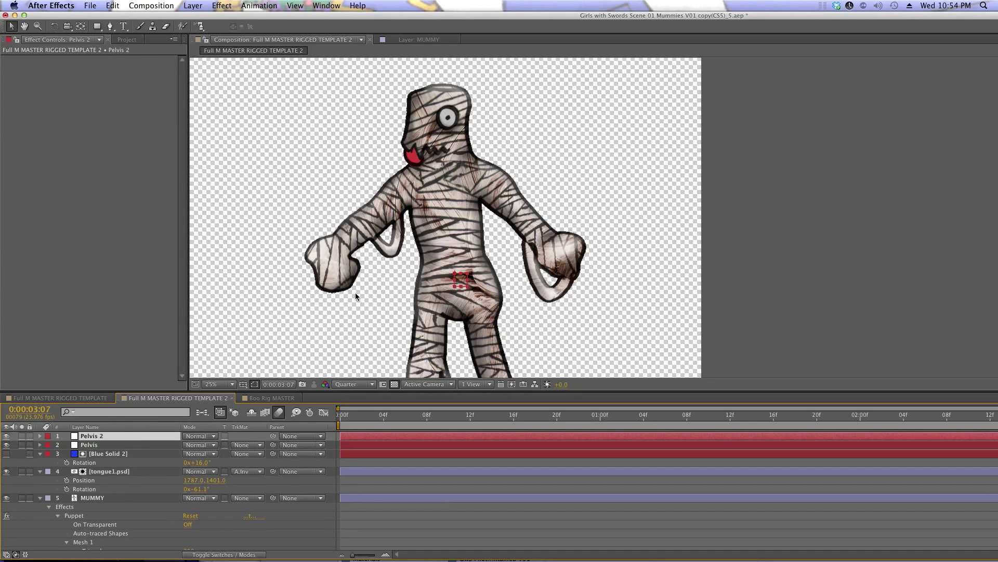
pyautogui.moveTo(461, 281); pyautogui.dragTo(440, 320)
pyautogui.press('space')
pyautogui.moveTo(377, 367); pyautogui.dragTo(386, 265)
pyautogui.click(112, 437)
pyautogui.press('Return')
pyautogui.write('L')
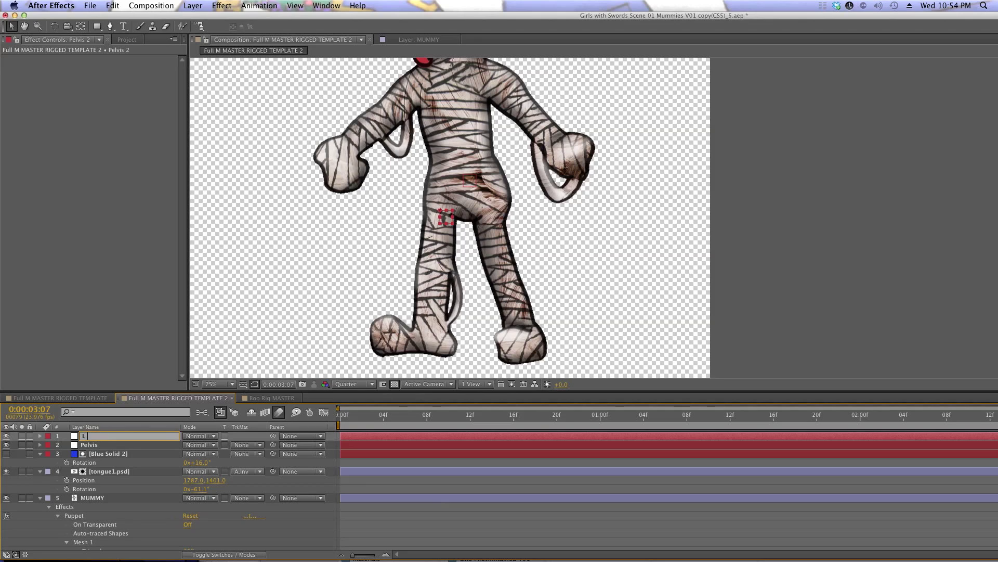
pyautogui.write(' Up Leg')
pyautogui.press('Return')
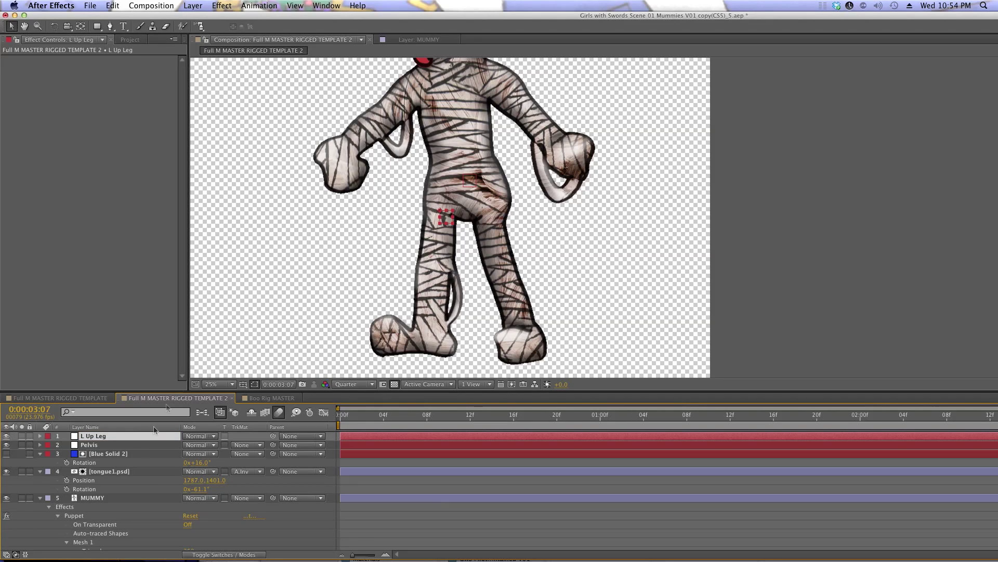
# Duplicate the L Up Leg null, place the copy on the same leg's knee, and name it L Knee.
pyautogui.press('super+d')
pyautogui.doubleClick(449, 219)
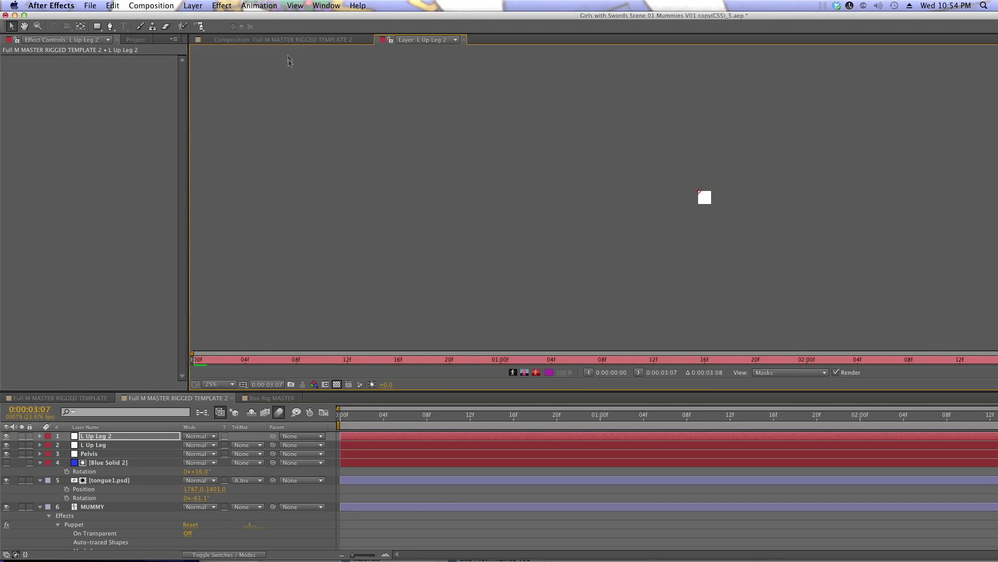
pyautogui.click(283, 39)
pyautogui.write('L Knee')
pyautogui.press('Return')
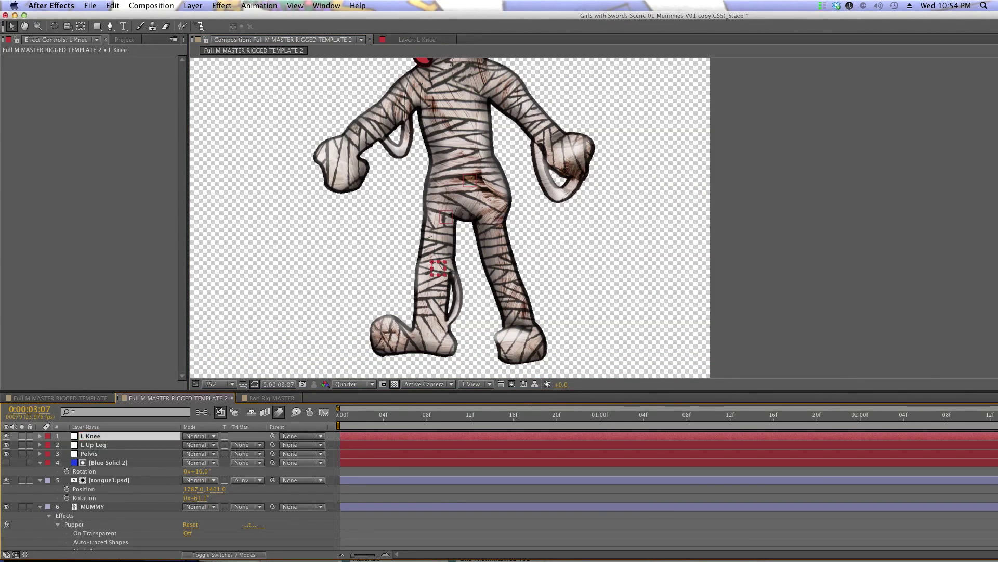
# Duplicate the L Knee null, place the copy at the same leg's heel and open its name for editing.
pyautogui.moveTo(444, 271); pyautogui.dragTo(443, 354)
pyautogui.press('super+d')
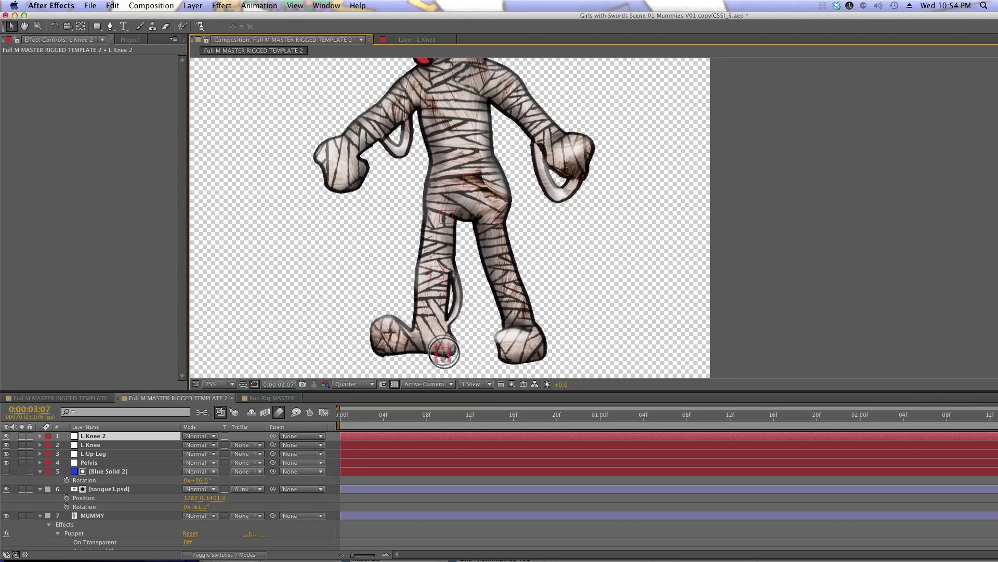
pyautogui.press('KP_Enter')
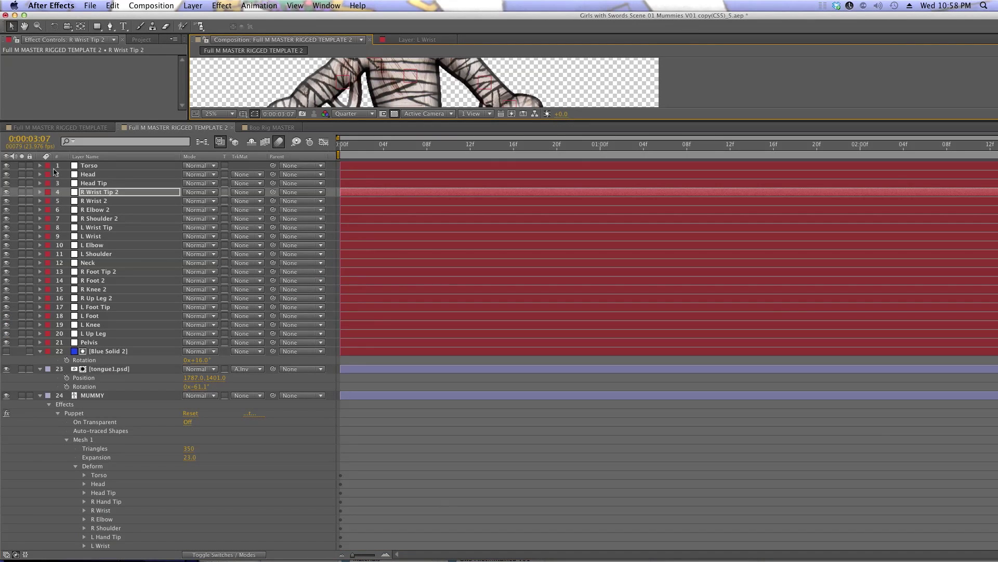
# Copy the two-line null-link expression from the TextEdit note, starting with N = thisComp.layer("INSERT NULL NAME HERE"), and return to After Effects.
pyautogui.click(88, 166)
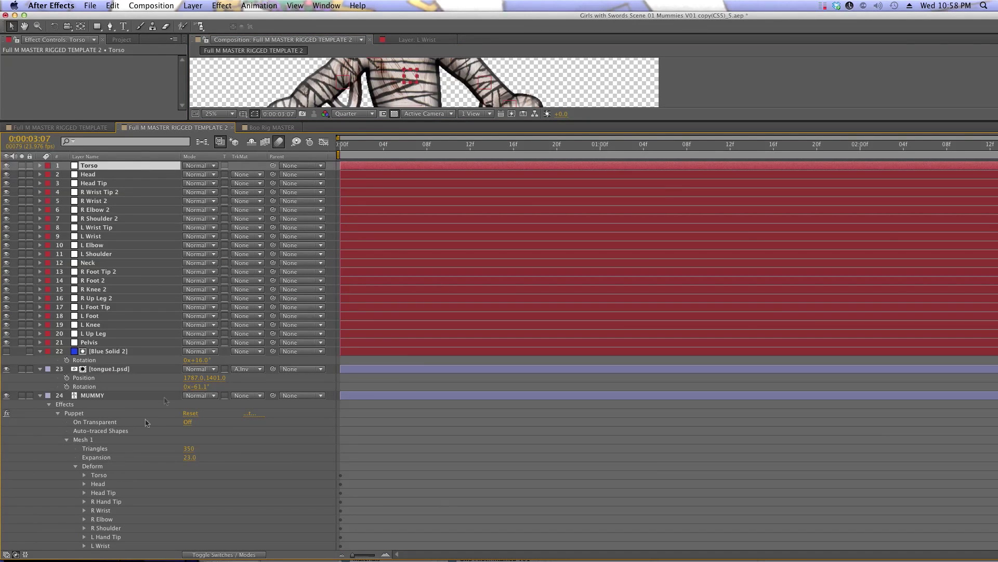
pyautogui.press('super+Tab')
pyautogui.press('super+Tab')
pyautogui.press('super+Tab')
pyautogui.press('super+Tab')
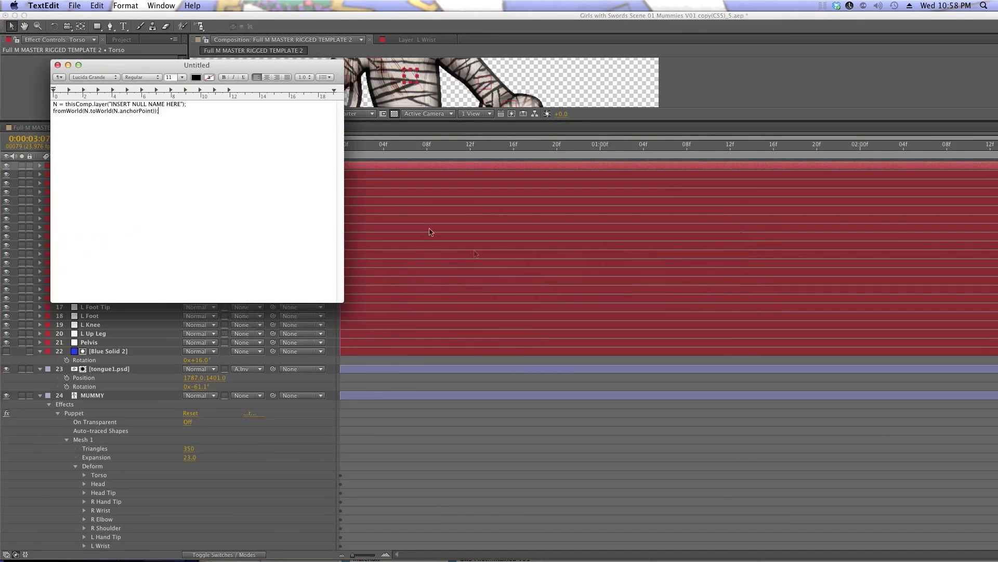
pyautogui.moveTo(248, 73); pyautogui.dragTo(431, 252)
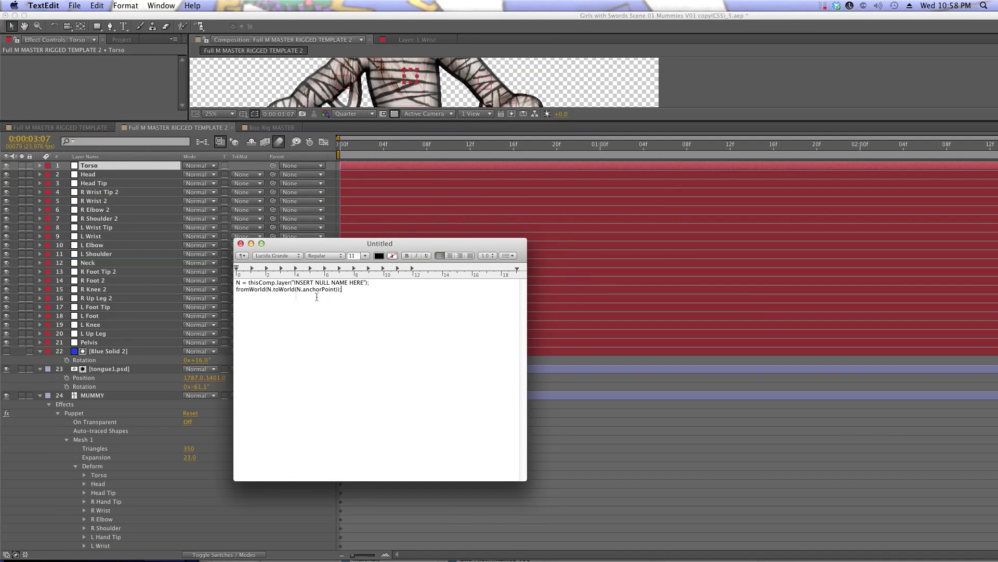
pyautogui.moveTo(359, 295); pyautogui.dragTo(224, 273)
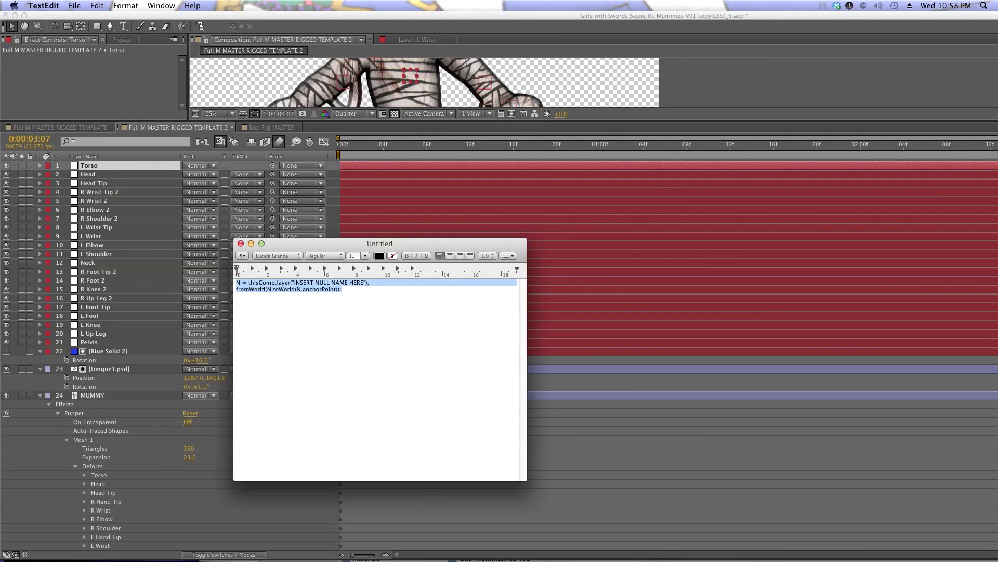
pyautogui.click(210, 499)
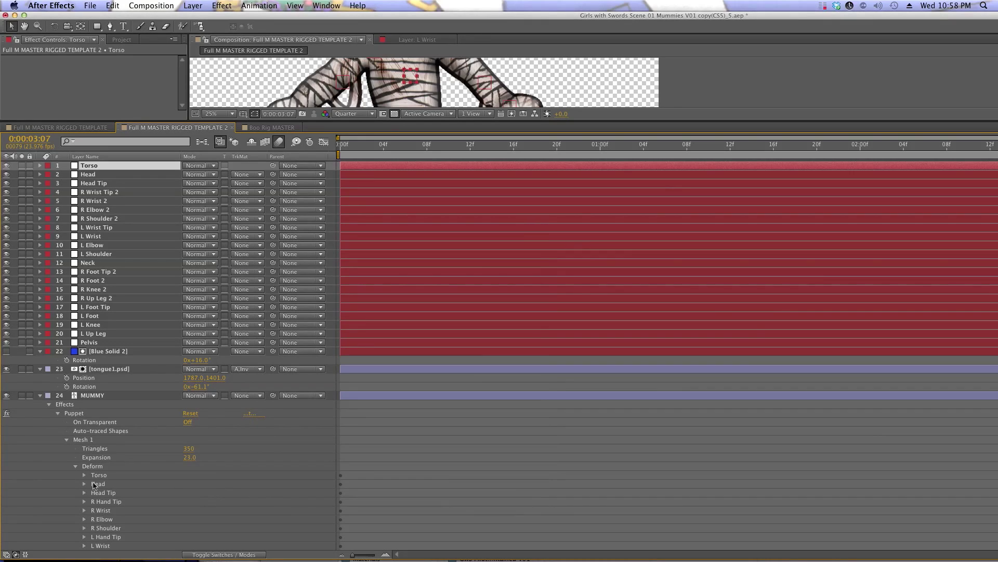
# Go to the first frame and paste the copied null-link expression onto the Torso puppet pin's Position.
pyautogui.click(83, 474)
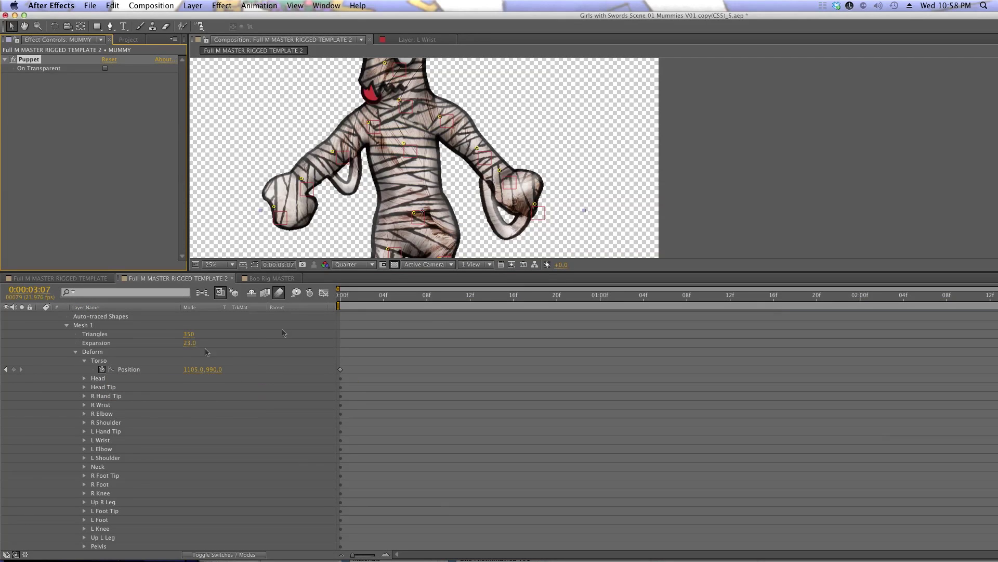
pyautogui.click(341, 294)
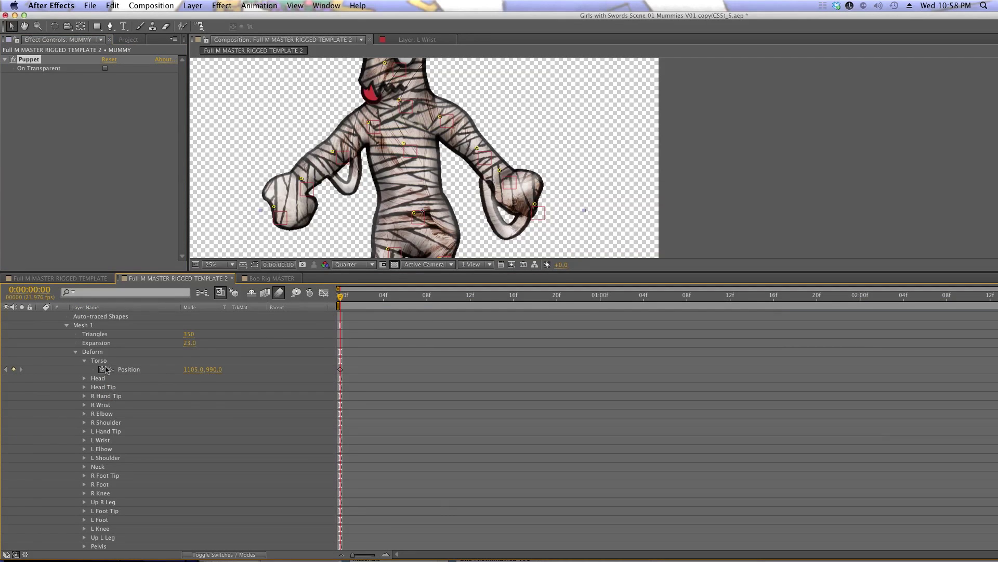
pyautogui.keyDown('alt'); pyautogui.click(103, 370); pyautogui.keyUp('alt')
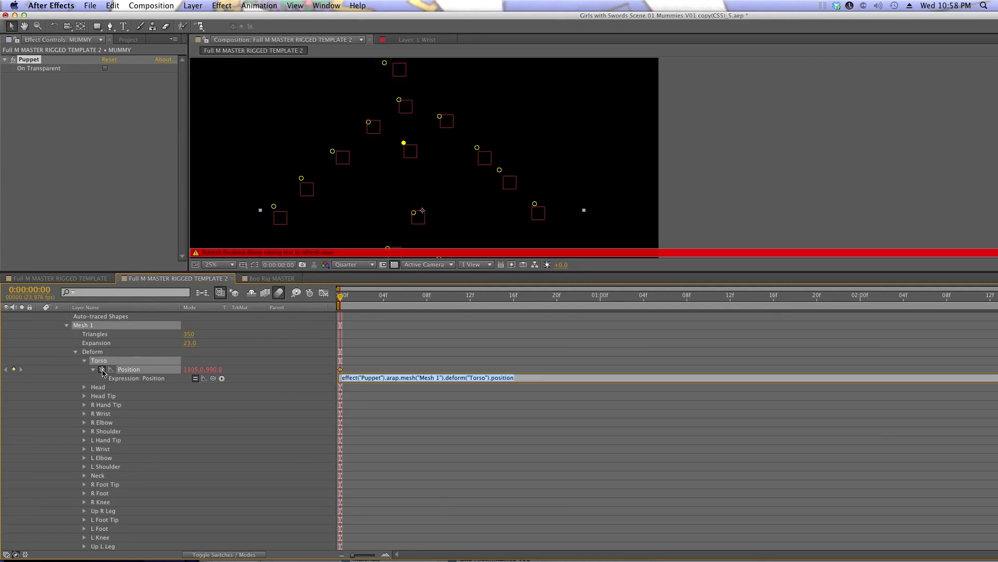
pyautogui.write('fromWorld(N.toWorld(N.anchorPoint));')
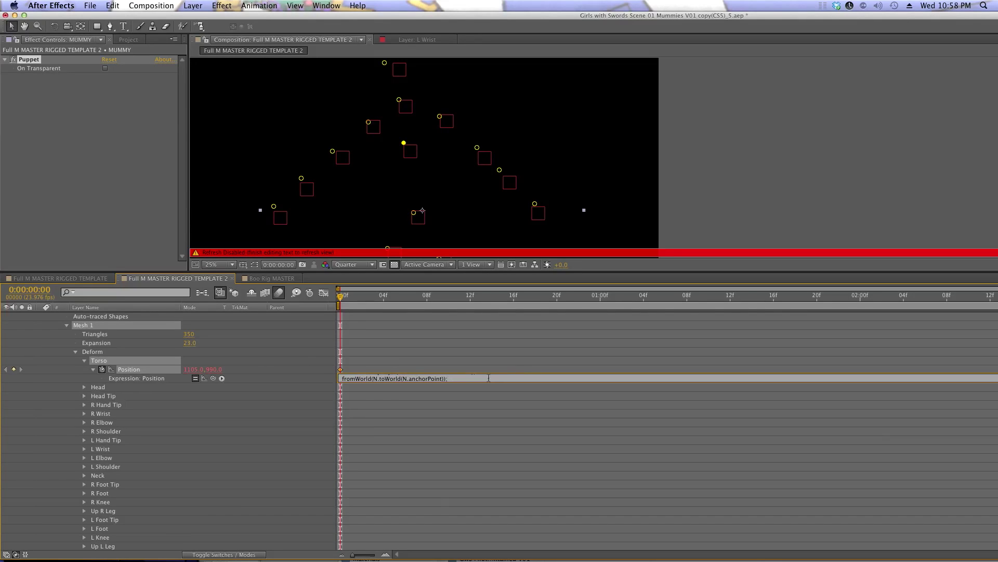
pyautogui.press('super+a')
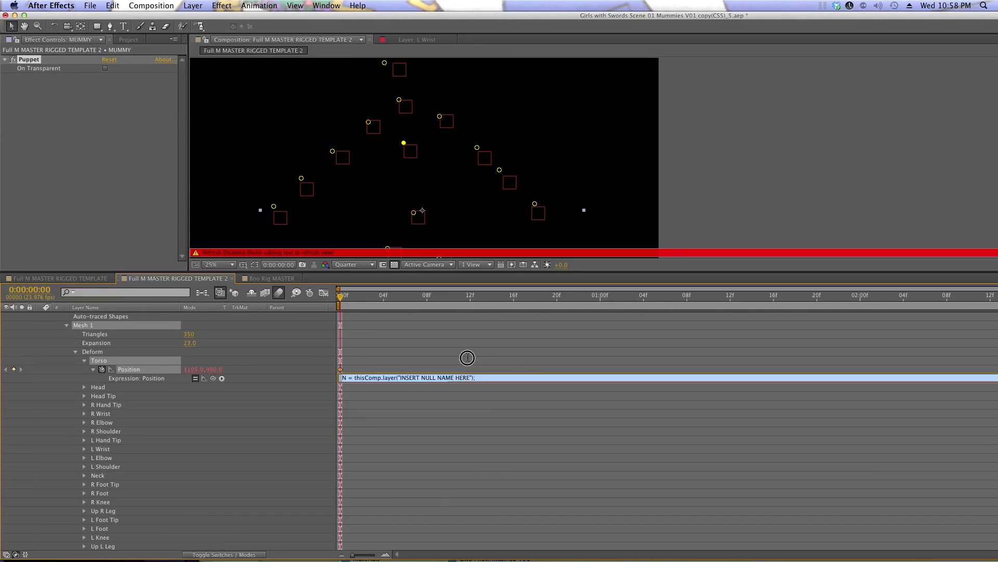
# Replace the placeholder null name in the Torso pin's expression with Torso and apply the expression.
pyautogui.click(471, 378)
pyautogui.moveTo(471, 379); pyautogui.dragTo(400, 378)
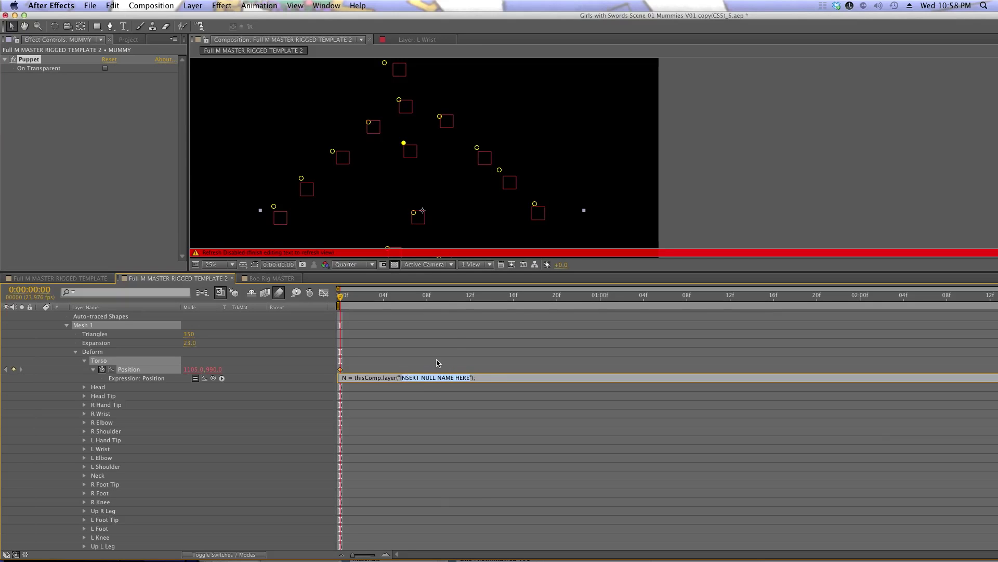
pyautogui.write('IT')
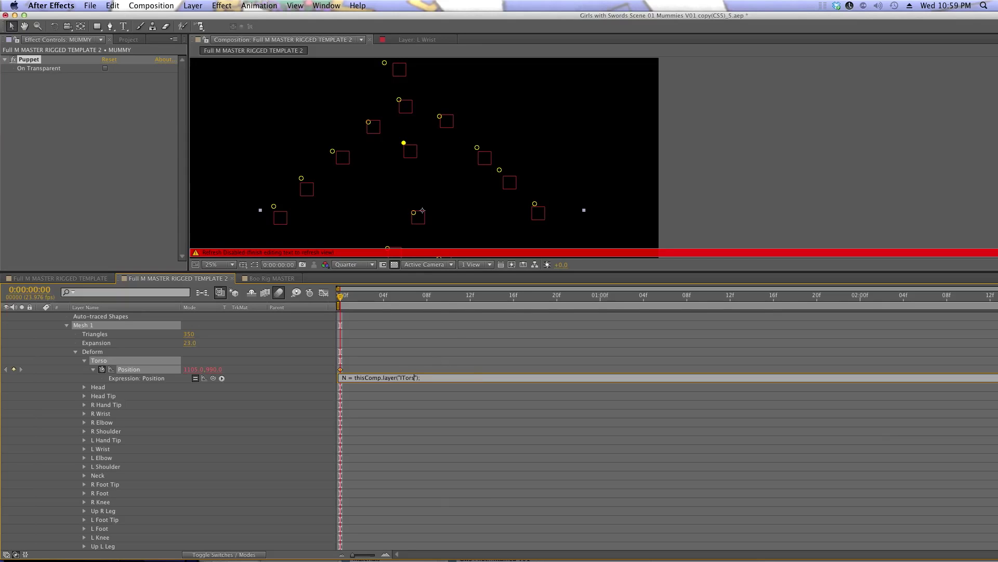
pyautogui.moveTo(402, 378); pyautogui.dragTo(424, 378)
pyautogui.press('BackSpace')
pyautogui.press('super+z')
pyautogui.click(374, 403)
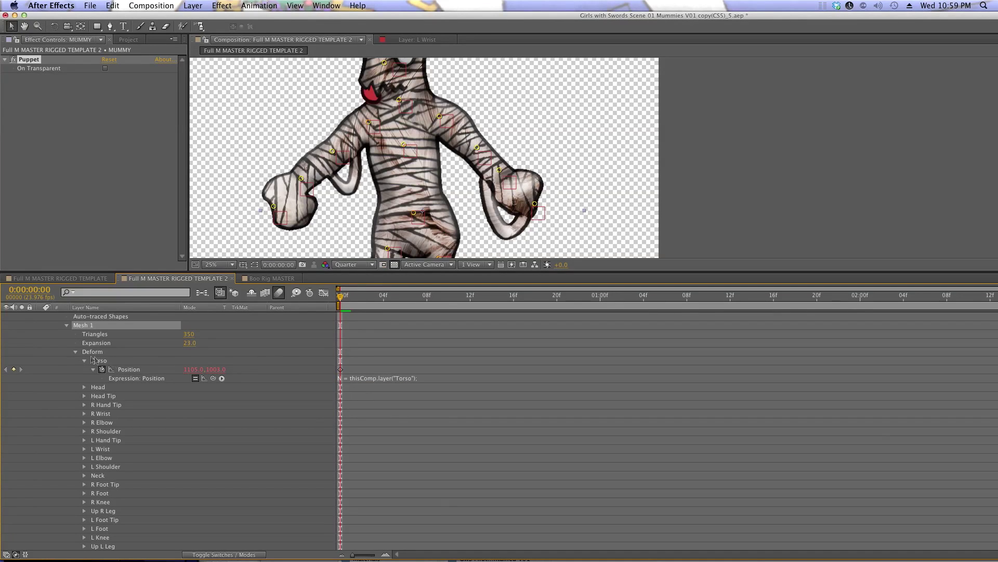
# Try moving the Torso null in the composition to test the pin link, and undo the move.
pyautogui.scroll(5, 236, 366)
pyautogui.scroll(-3, 156, 488)
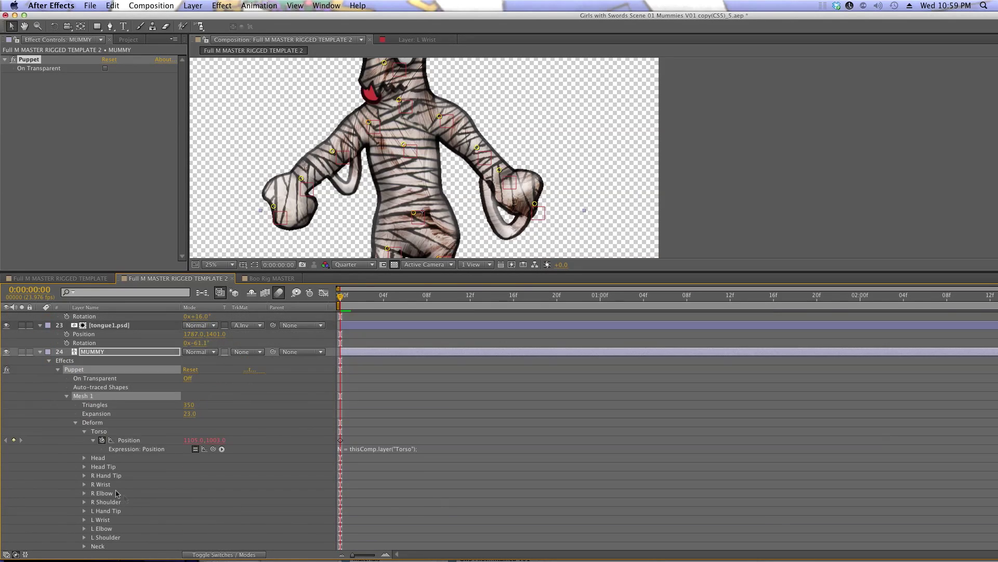
pyautogui.click(99, 431)
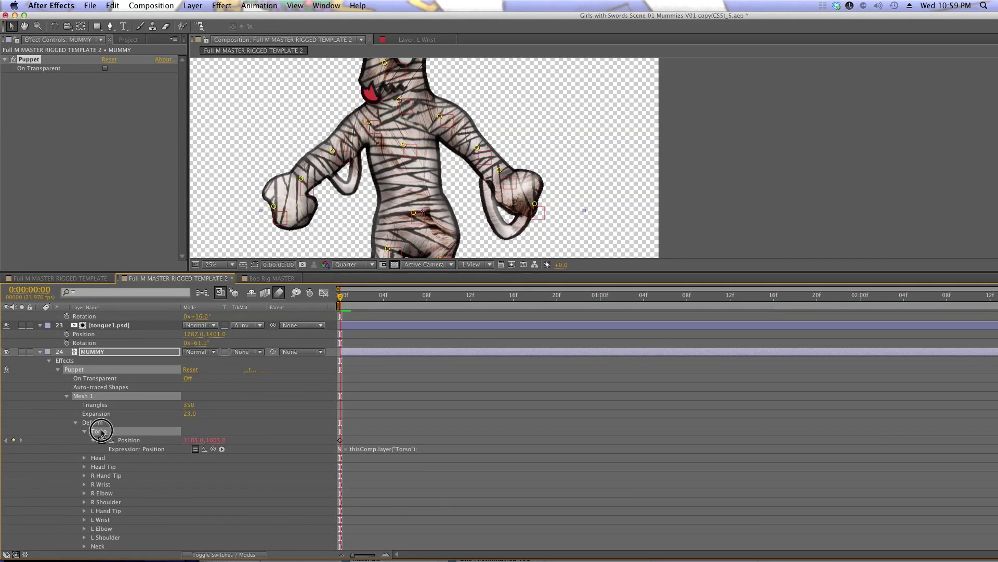
pyautogui.click(411, 151)
pyautogui.moveTo(415, 152)
pyautogui.mouseDown()
pyautogui.moveTo(405, 156)
pyautogui.moveTo(437, 151)
pyautogui.moveTo(403, 156)
pyautogui.moveTo(424, 154)
pyautogui.moveTo(413, 154)
pyautogui.mouseUp()
pyautogui.hotkey('ctrl', 'z')
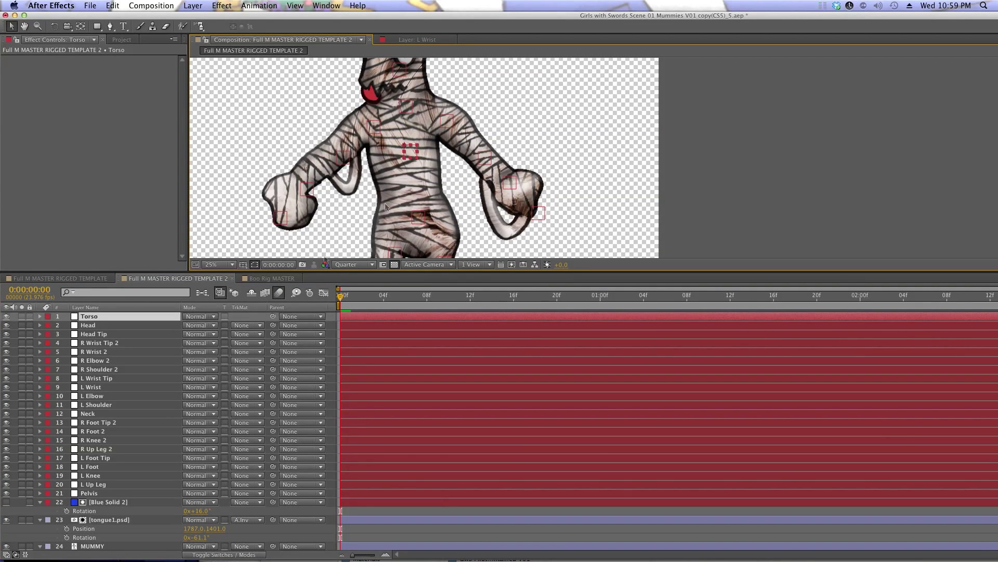
pyautogui.press('u')
pyautogui.press('u')
pyautogui.press('u')
pyautogui.press('u')
# Rename the R Wrist Tip 2 and R Wrist 2 nulls as R Wrist Tip and R Wrist.
pyautogui.click(111, 343)
pyautogui.press('Return')
pyautogui.press('Right')
pyautogui.press('BackSpace')
pyautogui.press('BackSpace')
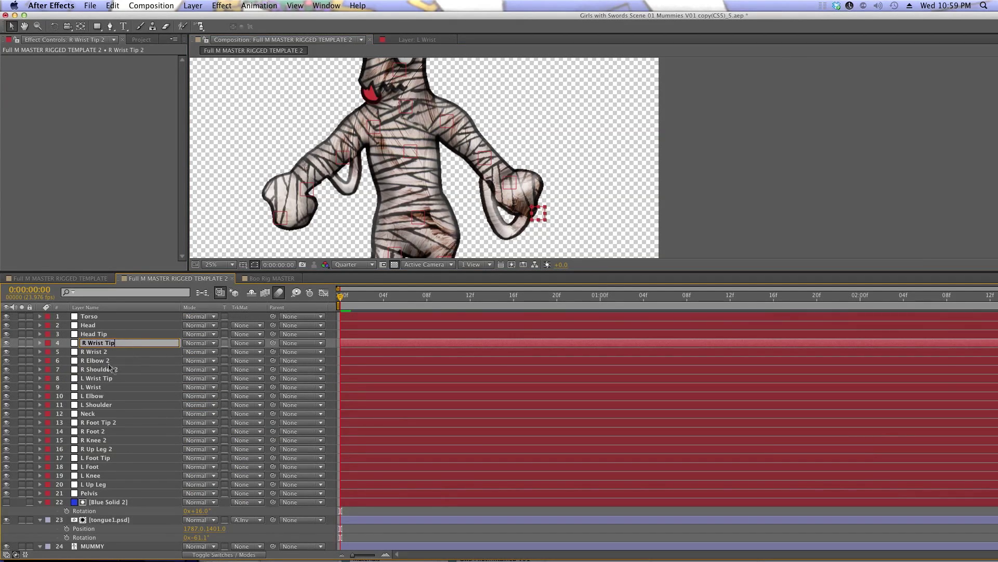
pyautogui.press('Return')
pyautogui.hotkey('ctrl', 'Down')
pyautogui.press('Return')
pyautogui.press('Right')
pyautogui.press('BackSpace')
pyautogui.press('BackSpace')
pyautogui.press('Return')
# Rename the R Elbow 2 and R Shoulder 2 nulls as R Elbow and R Shoulder.
pyautogui.hotkey('ctrl', 'Down')
pyautogui.press('Return')
pyautogui.press('Right')
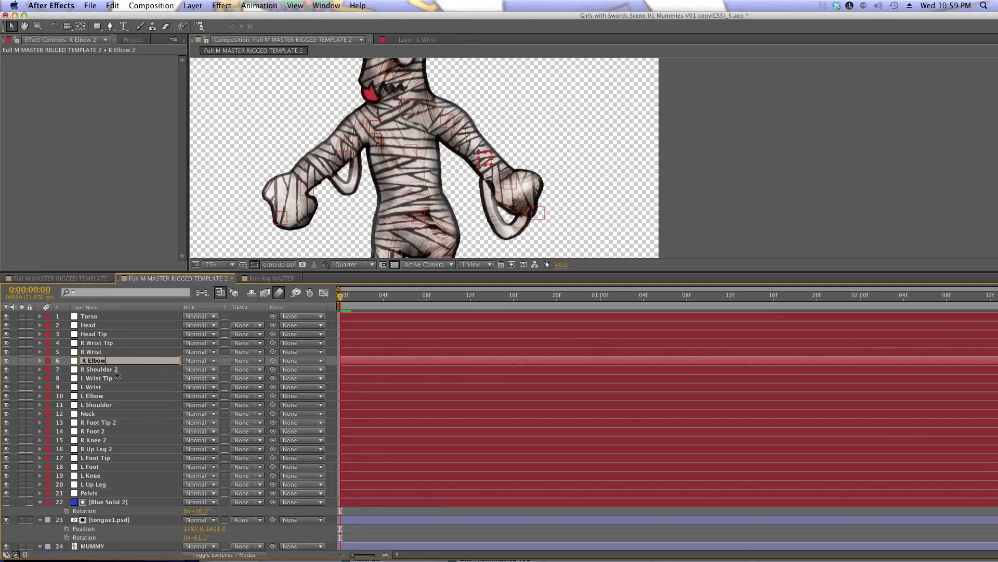
pyautogui.press('Return')
pyautogui.hotkey('ctrl', 'Down')
pyautogui.press('Return')
pyautogui.press('Right')
pyautogui.press('Return')
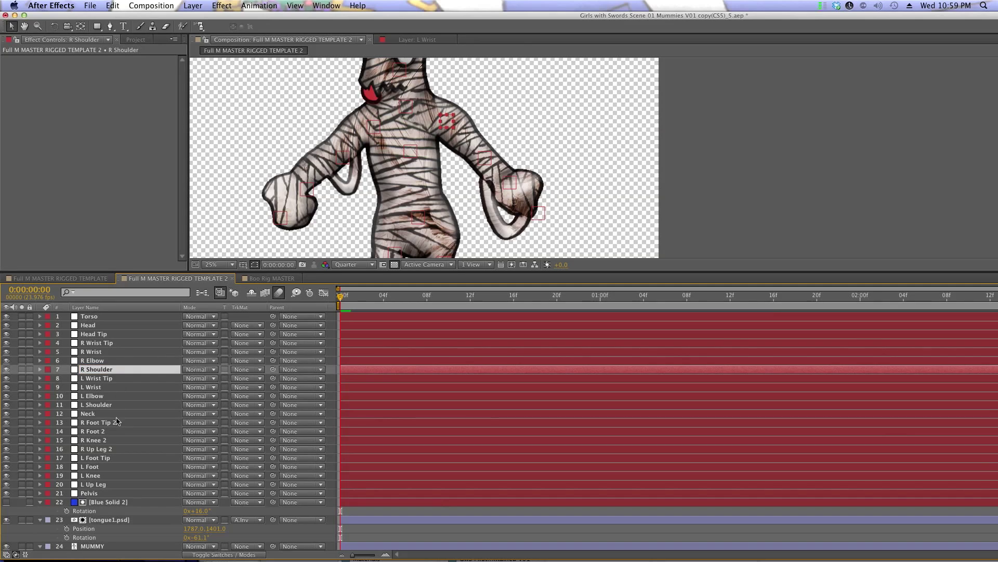
# Rename the R Foot Tip 2 and R Foot 2 nulls as R Foot Tip and R Foot.
pyautogui.click(117, 422)
pyautogui.press('Return')
pyautogui.press('Right')
pyautogui.press('BackSpace')
pyautogui.press('BackSpace')
pyautogui.click(114, 431)
pyautogui.press('Return')
pyautogui.press('Right')
pyautogui.press('BackSpace')
pyautogui.press('BackSpace')
# Rename the R Knee 2 and R Up Leg 2 nulls as R Knee and R Up Leg.
pyautogui.click(118, 440)
pyautogui.press('Return')
pyautogui.press('Right')
pyautogui.press('BackSpace')
pyautogui.press('BackSpace')
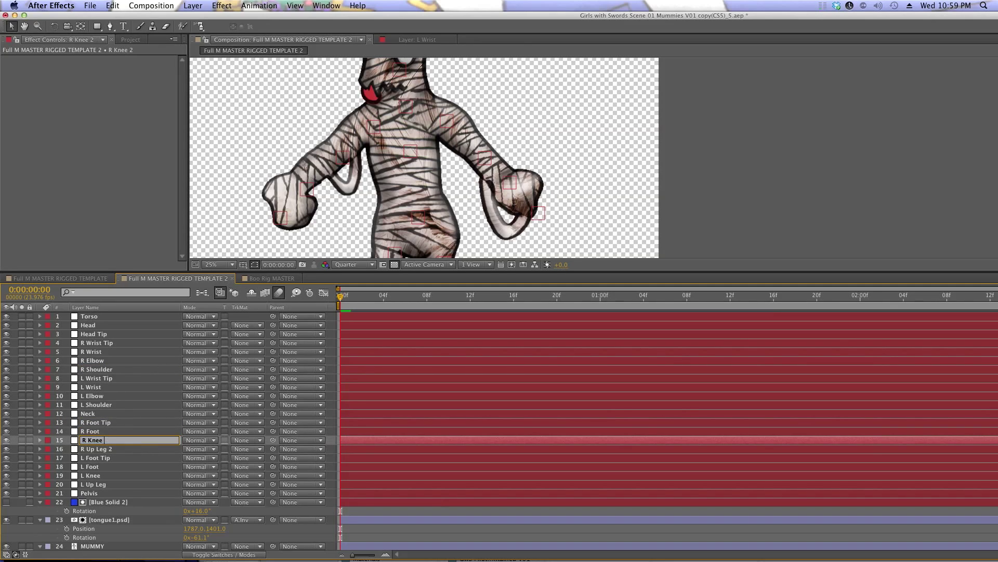
pyautogui.press('Return')
pyautogui.click(117, 449)
pyautogui.press('Return')
pyautogui.press('Right')
pyautogui.press('BackSpace')
pyautogui.press('BackSpace')
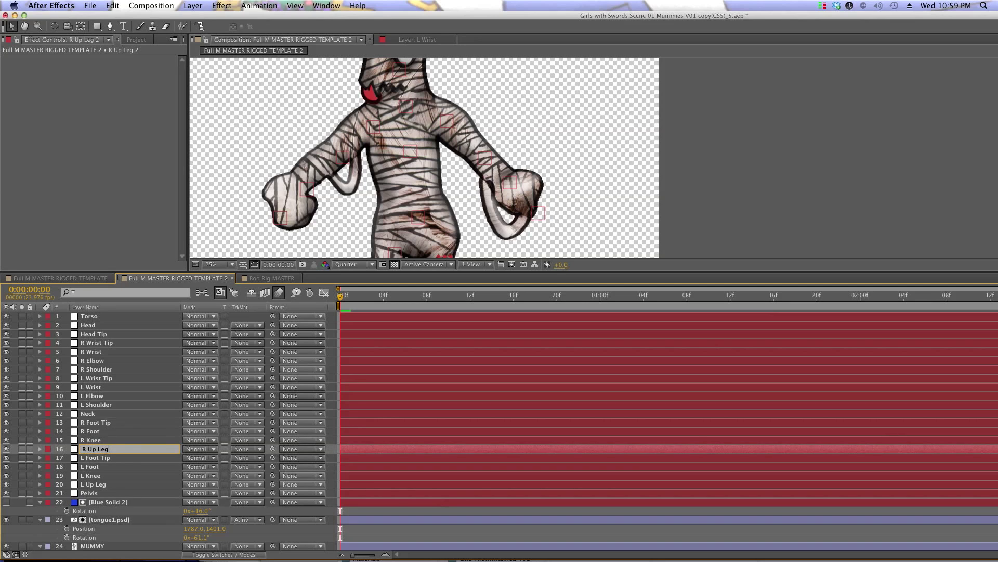
pyautogui.press('Return')
# Collapse the Torso pin's expression and paste the copied null-link expression onto the Head pin's Position.
pyautogui.scroll(-5, 141, 450)
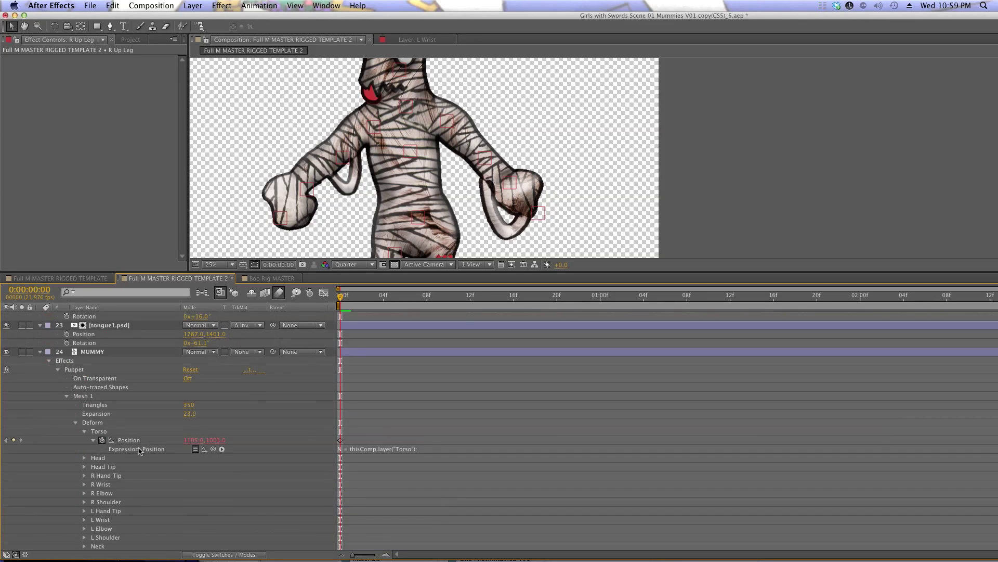
pyautogui.click(85, 458)
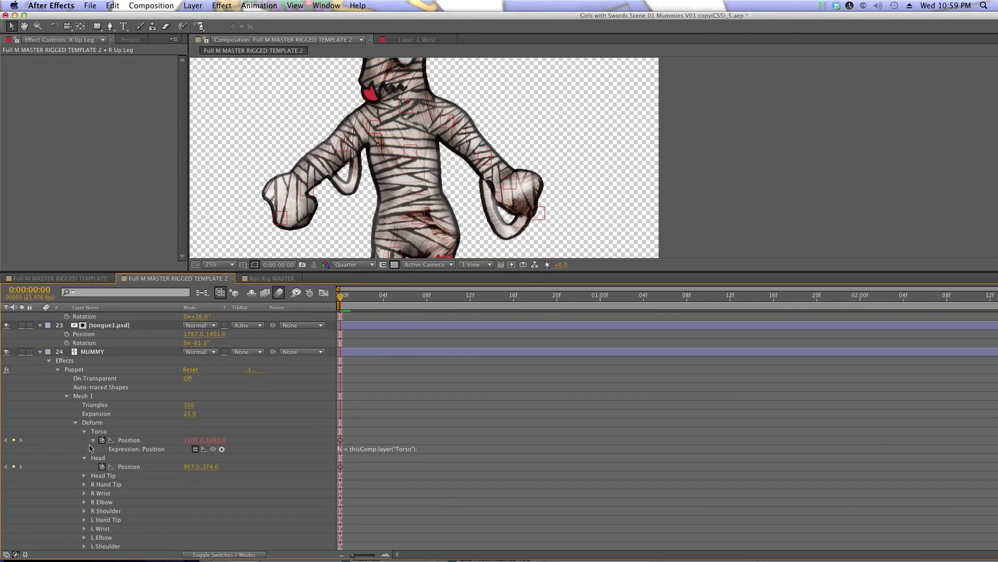
pyautogui.click(93, 440)
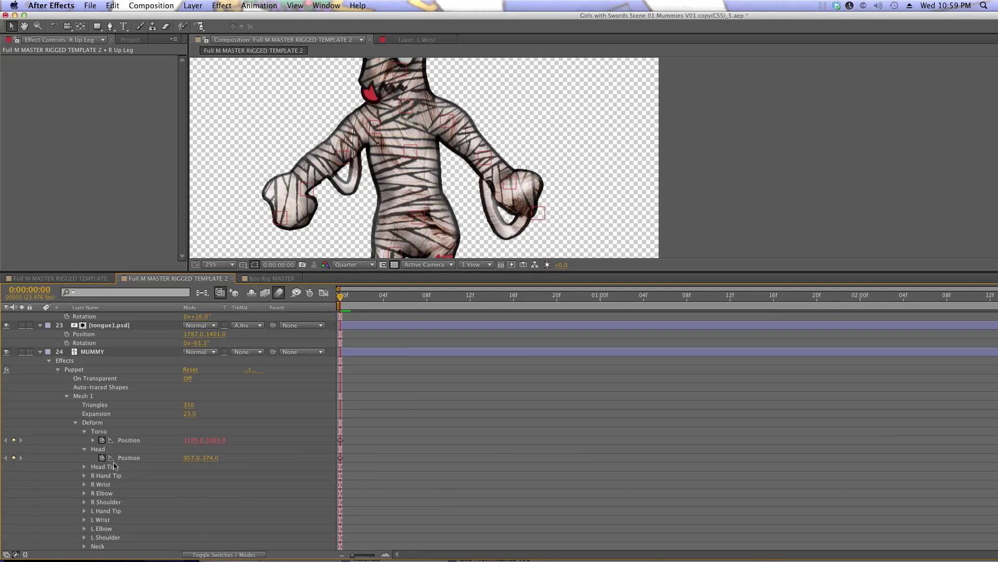
pyautogui.keyDown('alt'); pyautogui.click(102, 458); pyautogui.keyUp('alt')
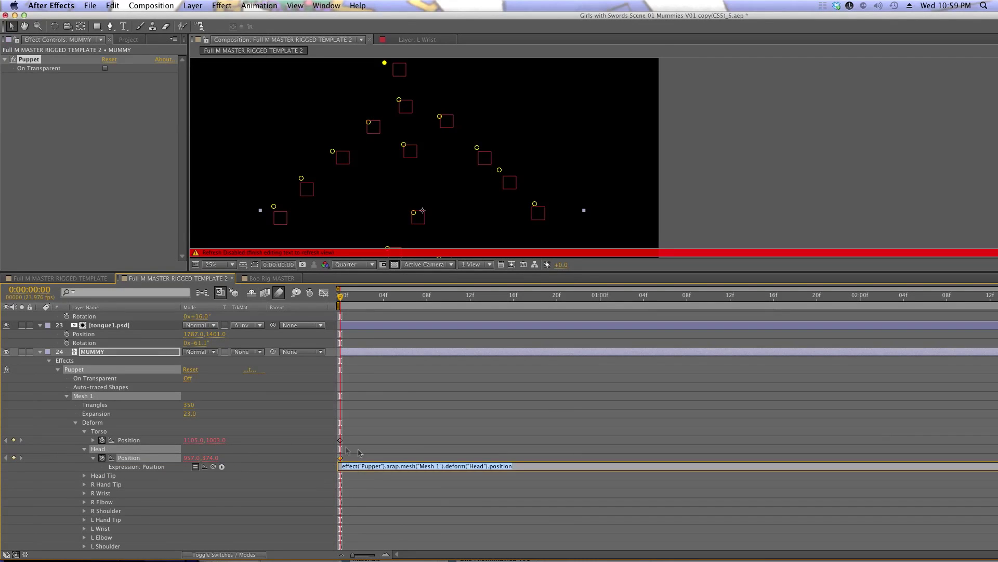
pyautogui.hotkey('ctrl', 'v')
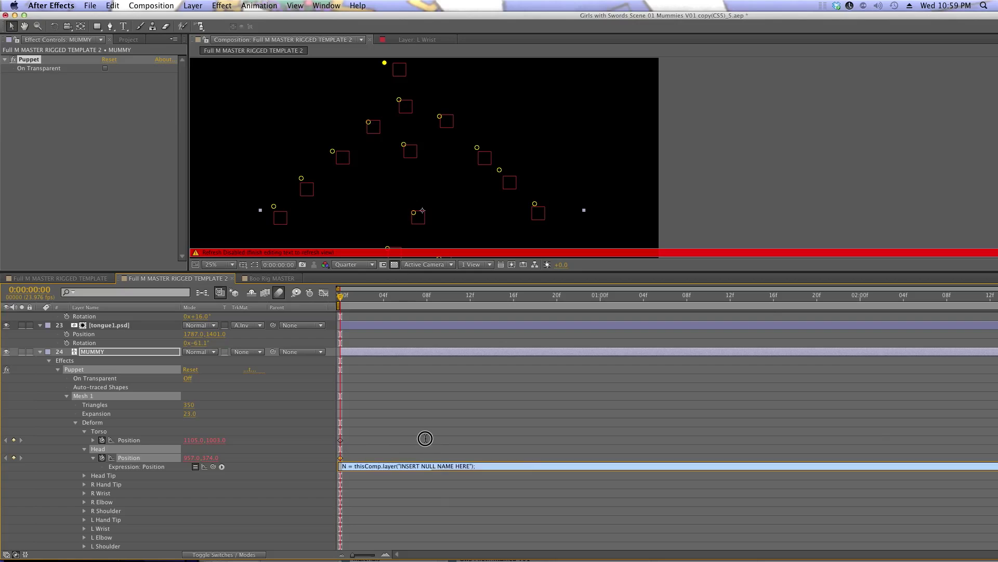
# Replace the placeholder null name in the Head pin's expression with Head, and try moving the null on the mummy's head.
pyautogui.scroll(2, 437, 466)
pyautogui.moveTo(469, 466); pyautogui.dragTo(400, 469)
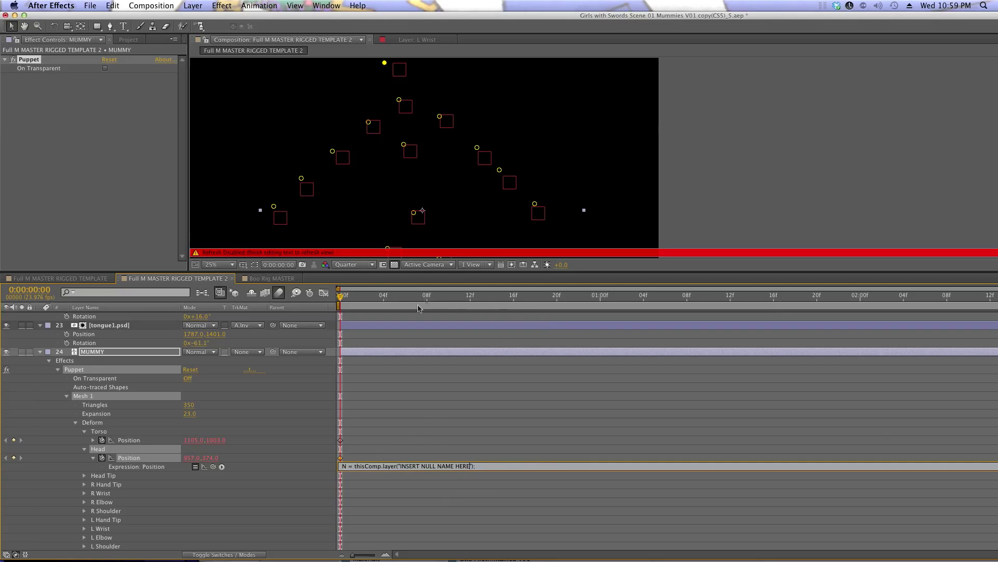
pyautogui.press('BackSpace')
pyautogui.press('BackSpace')
pyautogui.press('BackSpace')
pyautogui.click(441, 417)
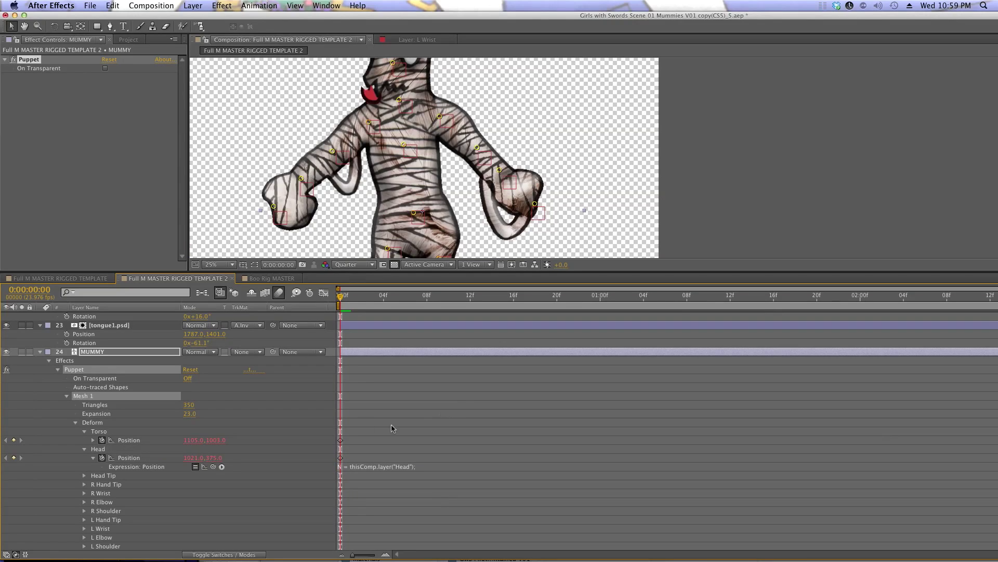
pyautogui.scroll(3, 405, 149)
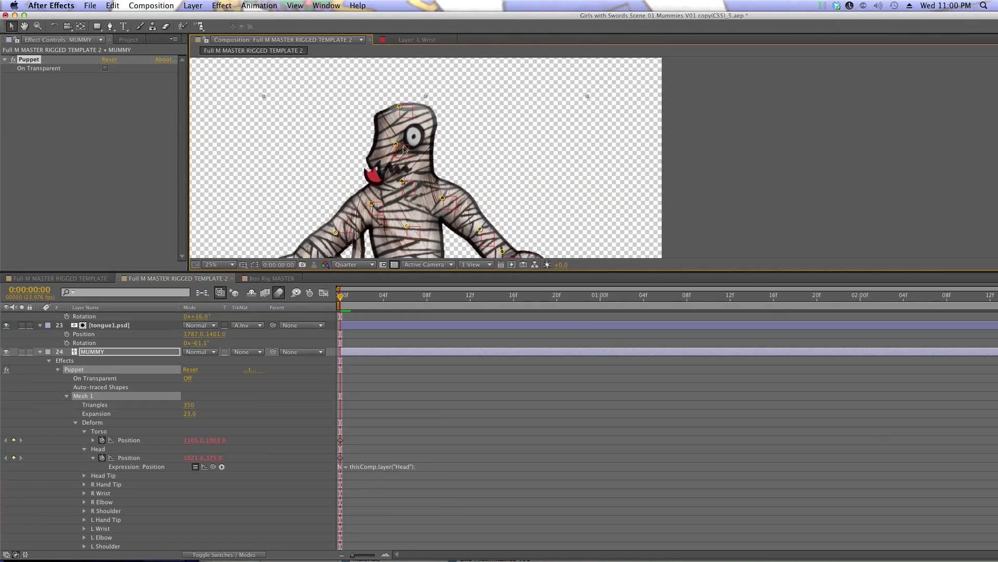
pyautogui.moveTo(405, 153)
pyautogui.mouseDown()
pyautogui.moveTo(389, 159)
pyautogui.moveTo(411, 159)
pyautogui.mouseUp()
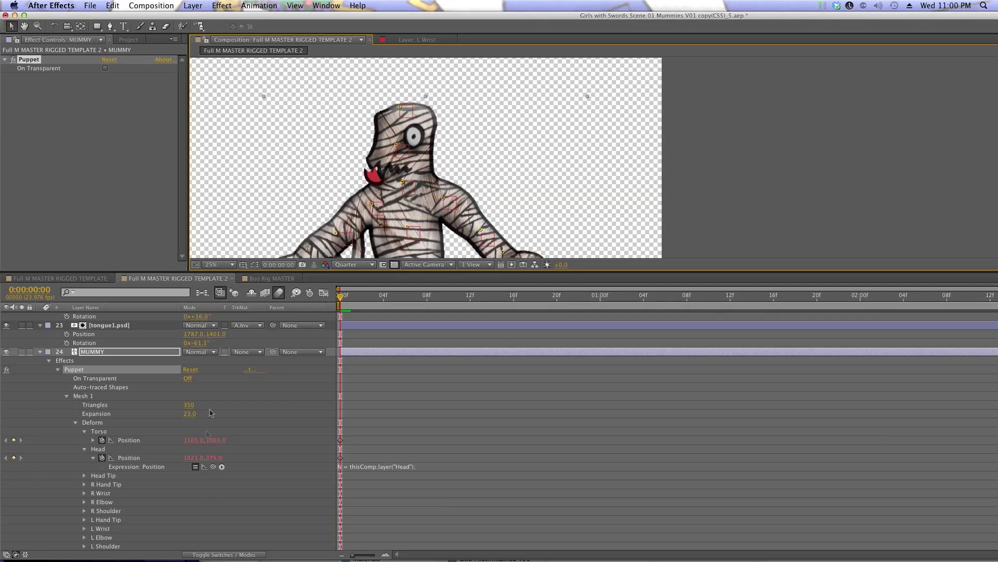
# Paste the null-link expression onto the Head Tip pin's Position and select its placeholder null name for replacement.
pyautogui.click(84, 475)
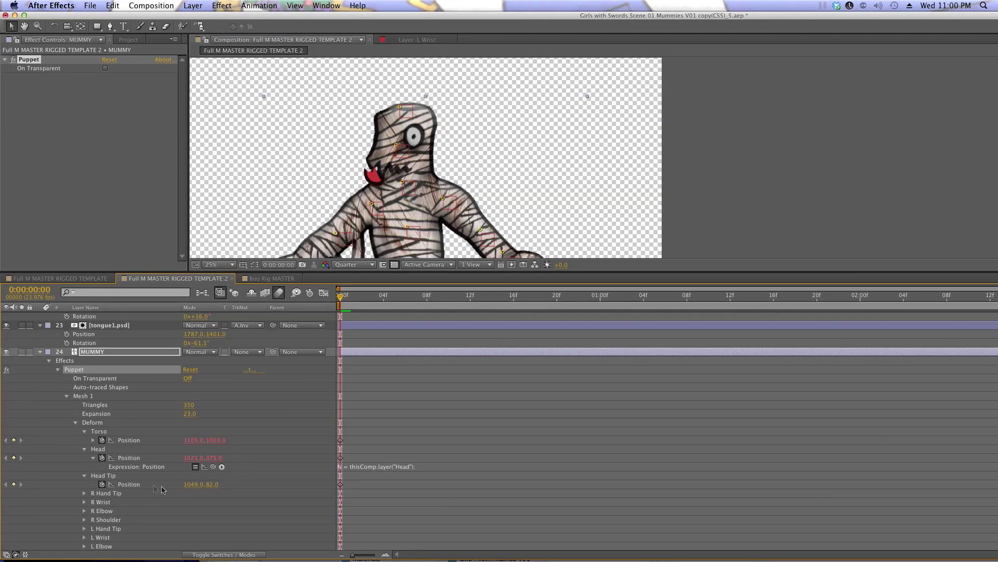
pyautogui.keyDown('alt'); pyautogui.click(101, 484); pyautogui.keyUp('alt')
pyautogui.write('N = thisComp.layer("INSERT NULL NAME HERE");')
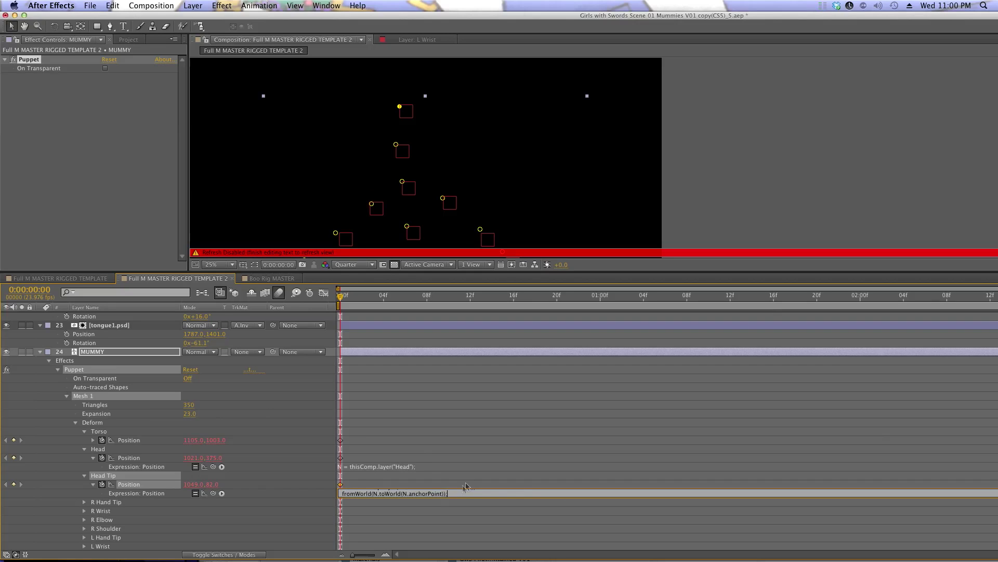
pyautogui.click(473, 493)
pyautogui.moveTo(471, 493); pyautogui.dragTo(402, 500)
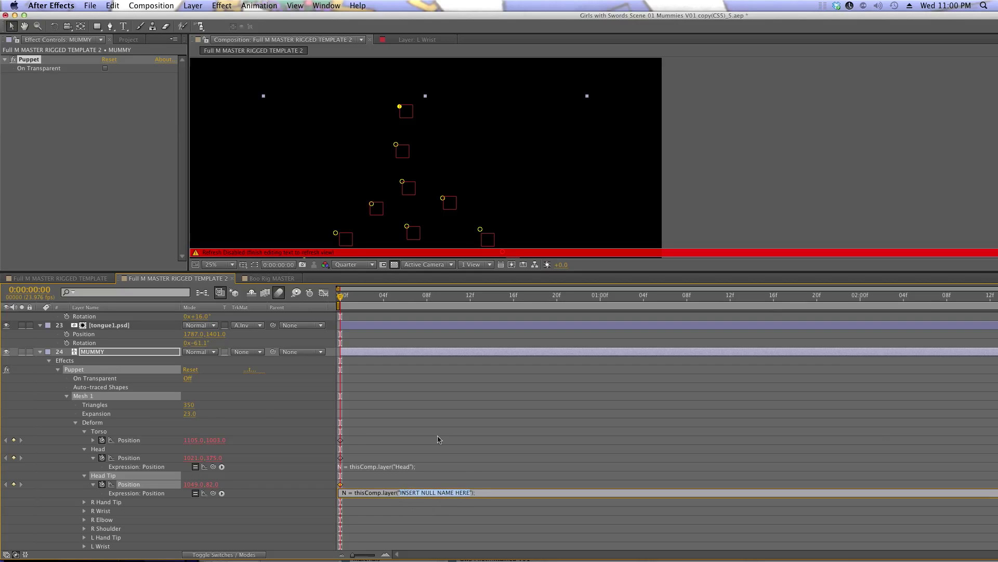
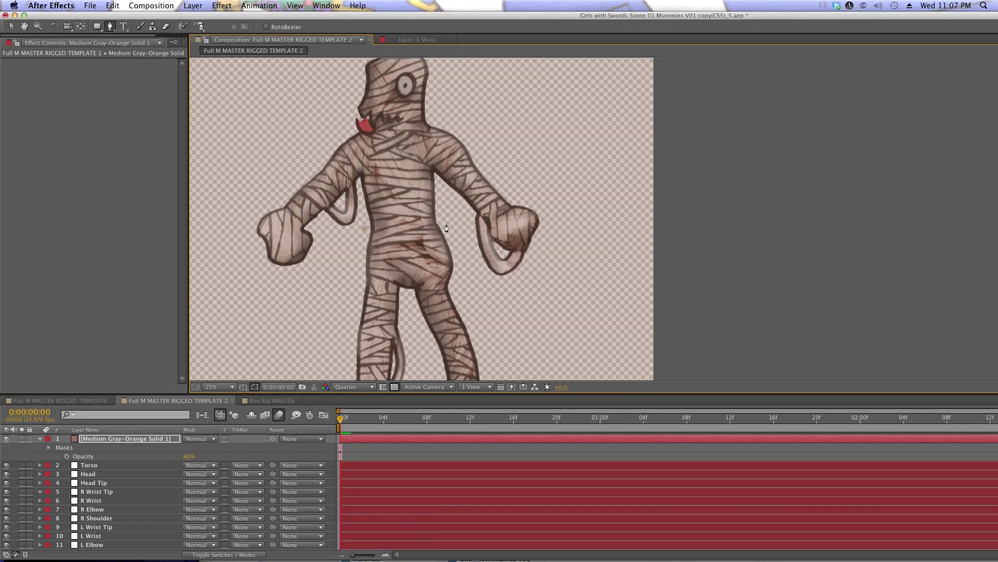
# Finish the four-point mask around the mummy's pelvis on the orange solid and rename the layer Pelvis Controller.
pyautogui.click(460, 287)
pyautogui.click(366, 229)
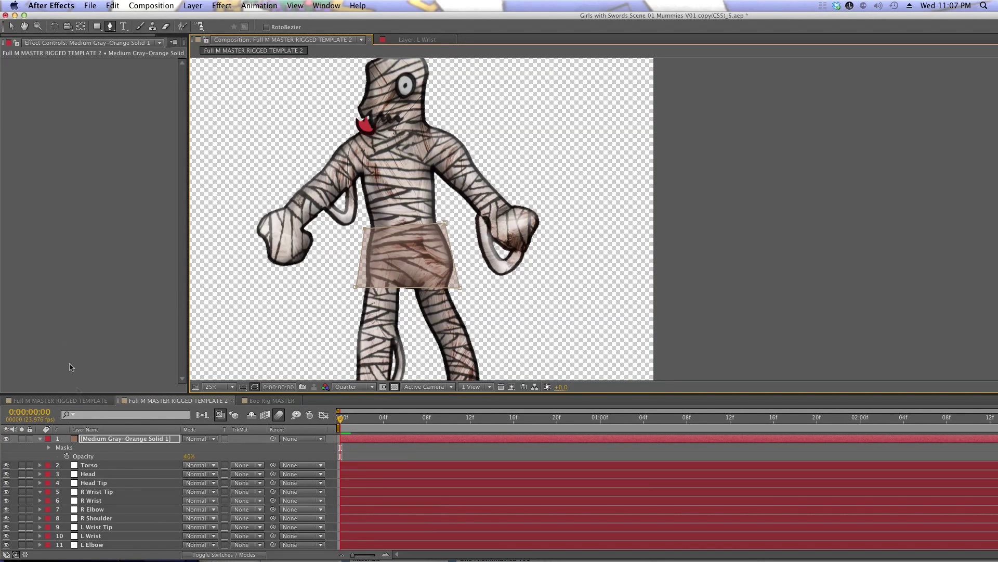
pyautogui.press('Return')
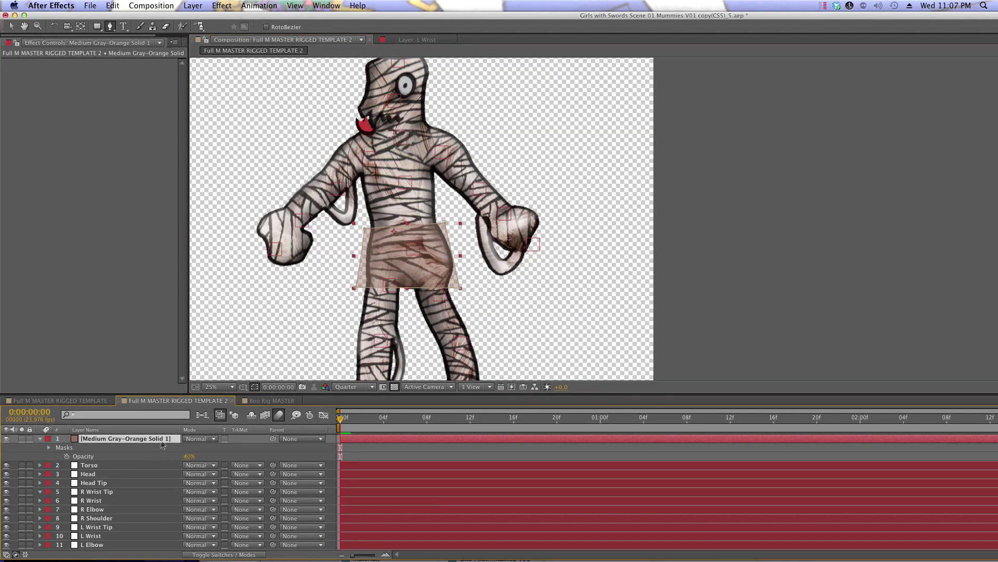
pyautogui.write('Pelvis Controller')
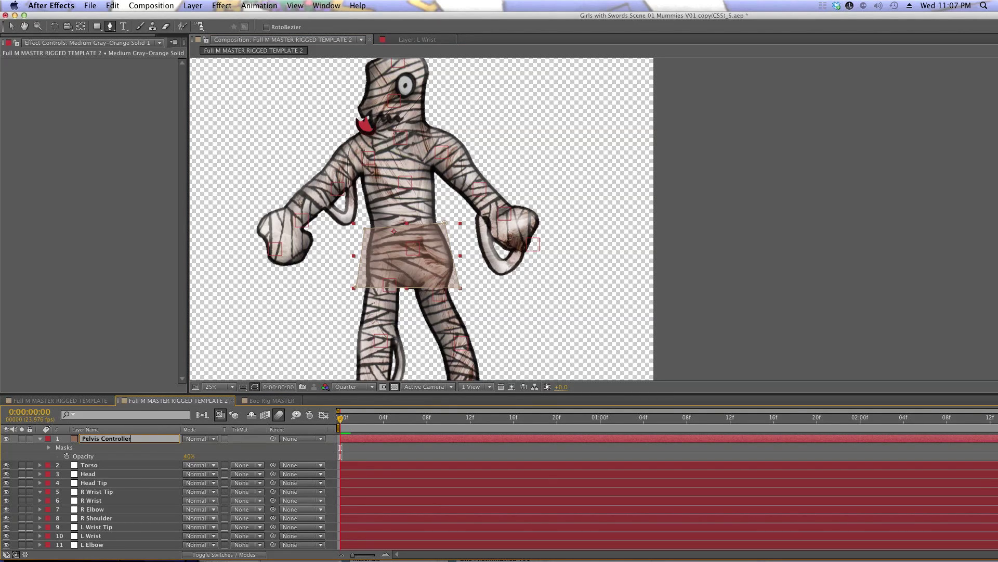
pyautogui.press('Return')
# Make the Pelvis Controller a guide layer and give the timeline more height.
pyautogui.rightClick(150, 444)
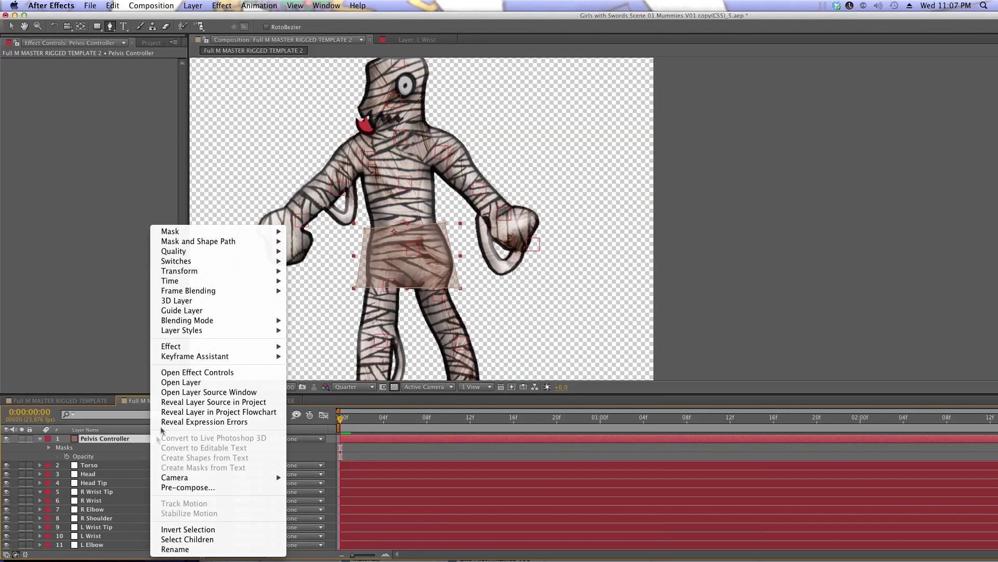
pyautogui.click(273, 310)
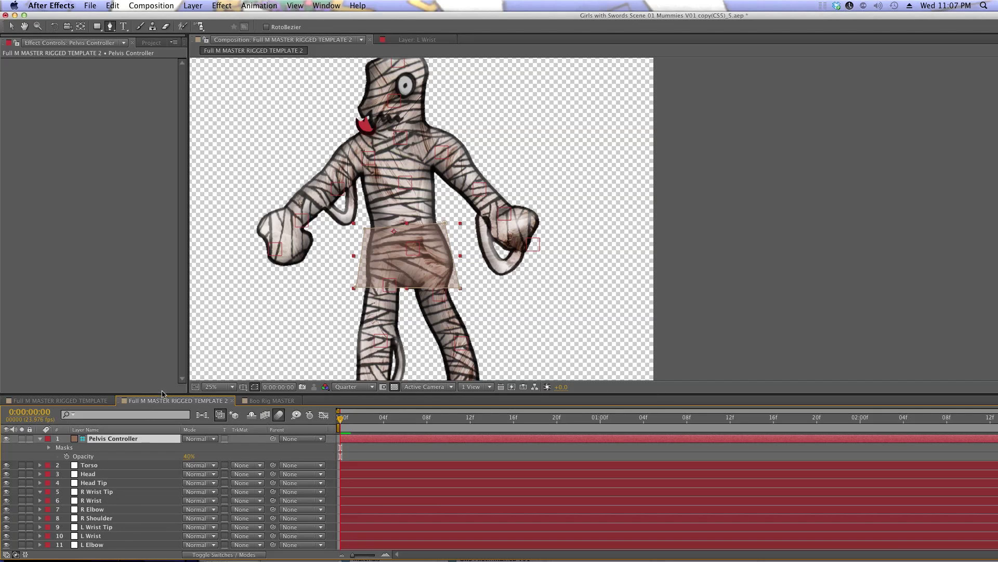
pyautogui.moveTo(163, 393); pyautogui.dragTo(163, 327)
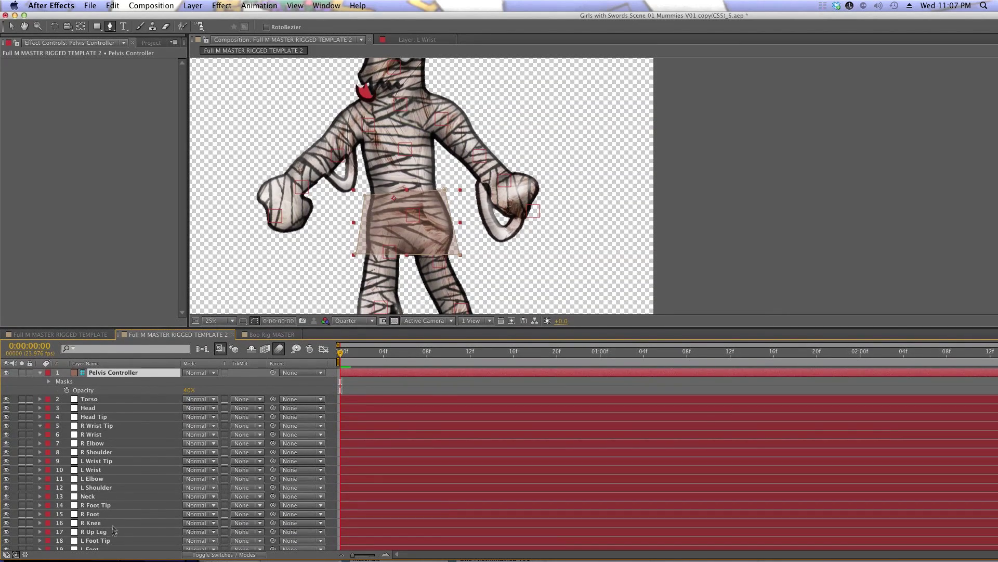
# Parent the Pelvis, L Up Leg and R Up Leg nulls to the Pelvis Controller layer.
pyautogui.scroll(-5, 111, 520)
pyautogui.scroll(5, 108, 509)
pyautogui.scroll(-3, 111, 516)
pyautogui.click(107, 515)
pyautogui.moveTo(271, 514); pyautogui.dragTo(112, 381)
pyautogui.click(123, 537)
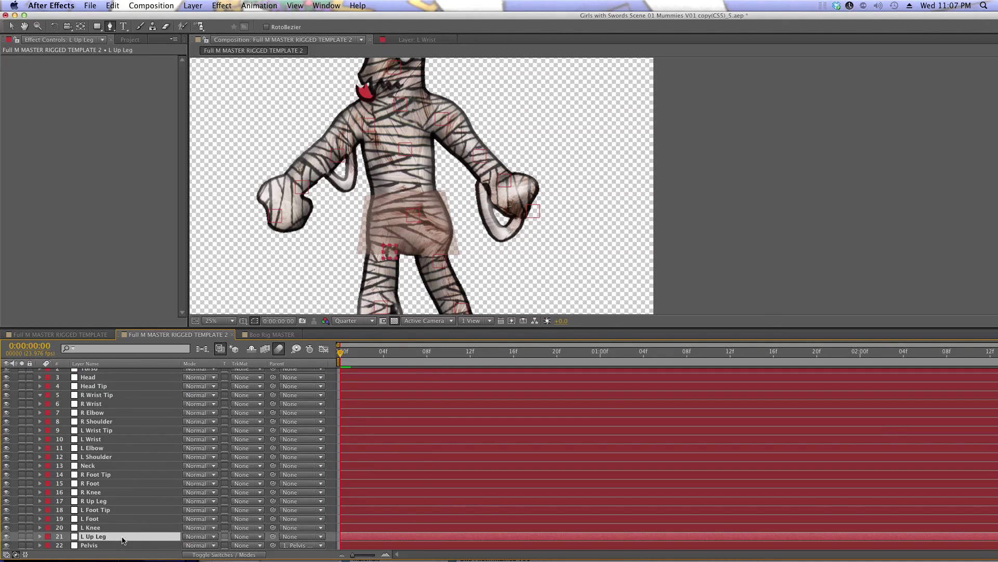
pyautogui.keyDown('super'); pyautogui.click(111, 500); pyautogui.keyUp('super')
pyautogui.moveTo(273, 500); pyautogui.dragTo(131, 373)
# Try moving the Pelvis Controller over the mummy's hips.
pyautogui.click(131, 373)
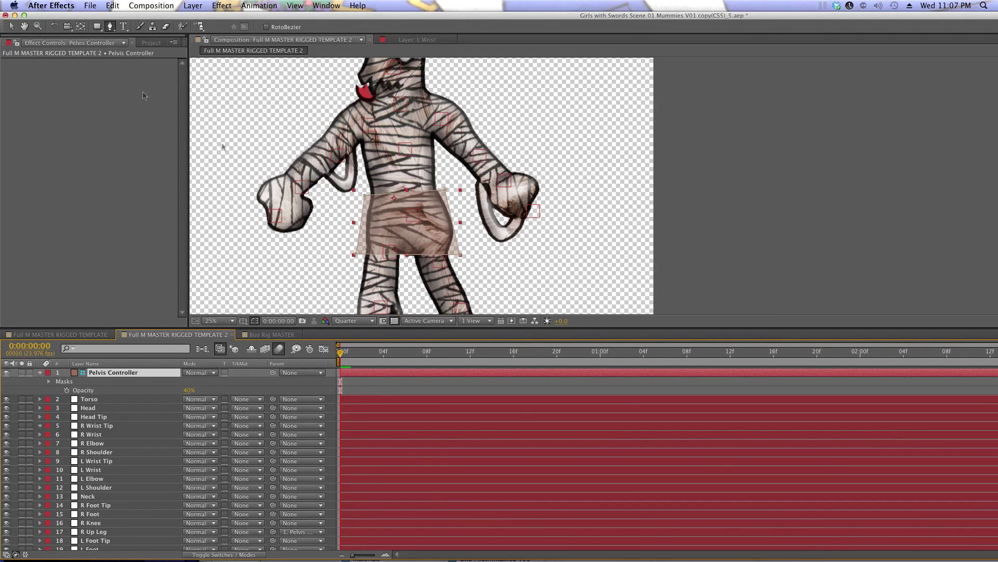
pyautogui.press('v')
pyautogui.moveTo(384, 224)
pyautogui.mouseDown()
pyautogui.moveTo(426, 221)
pyautogui.moveTo(365, 226)
pyautogui.moveTo(391, 221)
pyautogui.mouseUp()
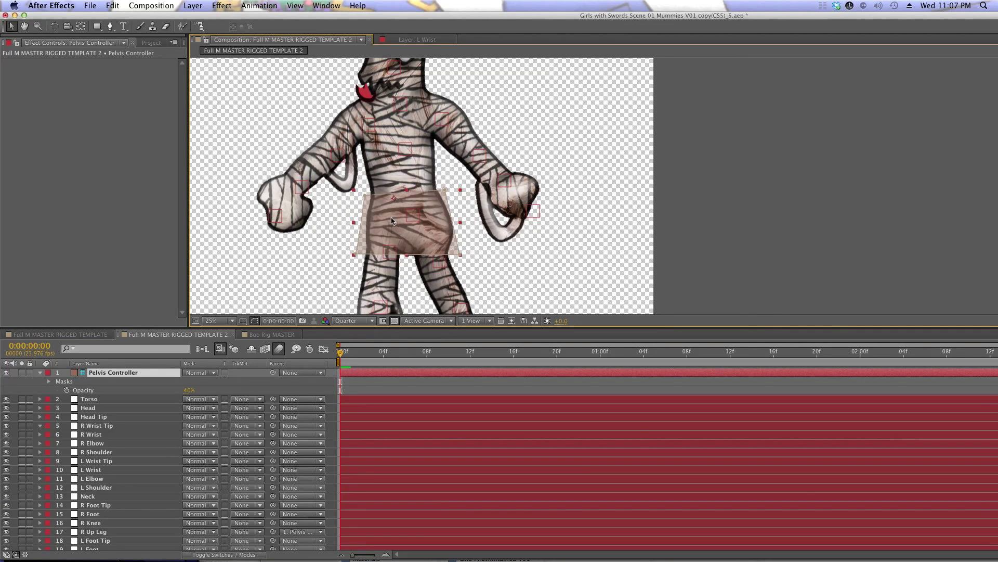
# Create a medium lime green solid of 4000 by 4634 px and set its opacity to 32%.
pyautogui.rightClick(265, 384)
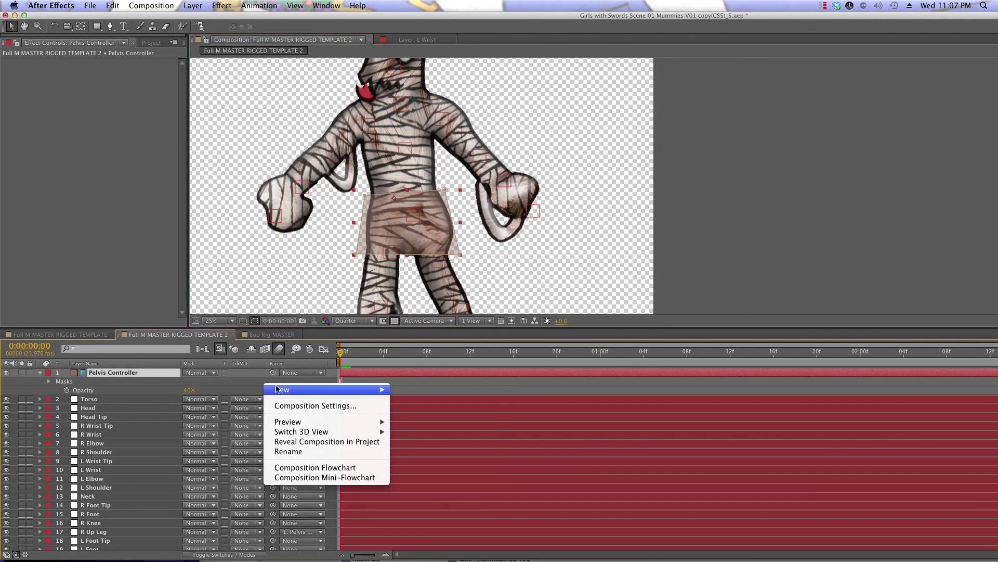
pyautogui.moveTo(377, 391)
pyautogui.click(403, 416)
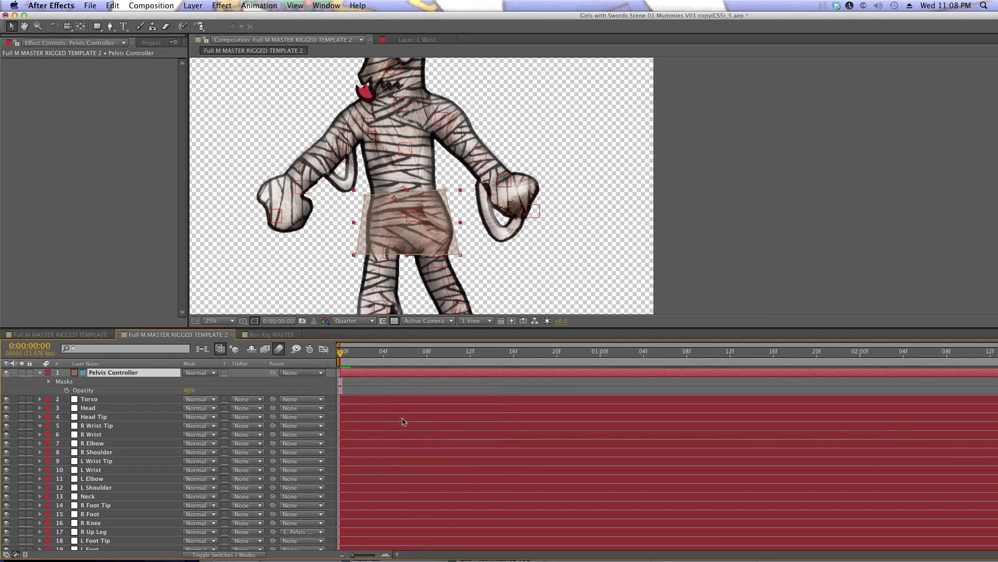
pyautogui.click(315, 240)
pyautogui.click(125, 412)
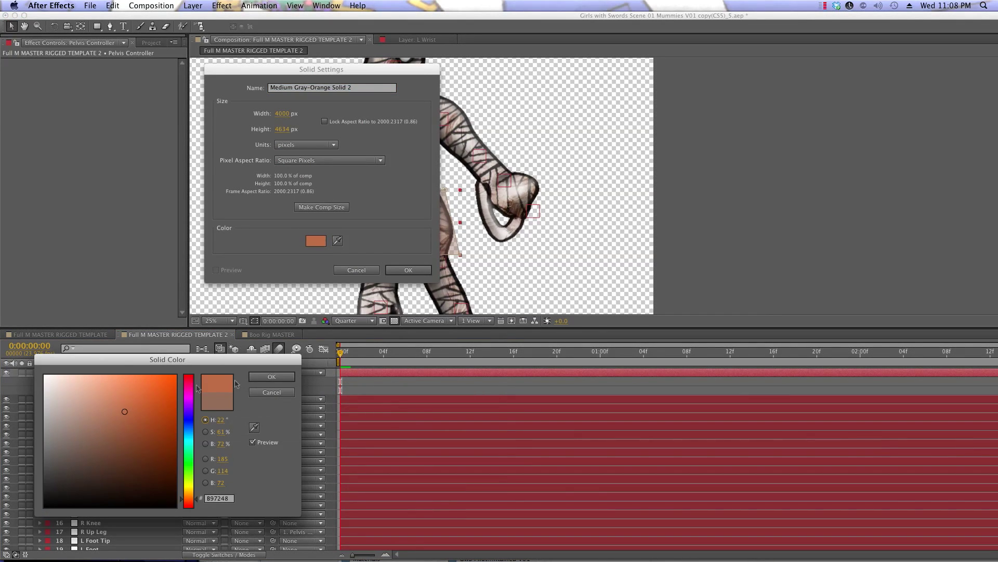
pyautogui.click(183, 475)
pyautogui.click(271, 376)
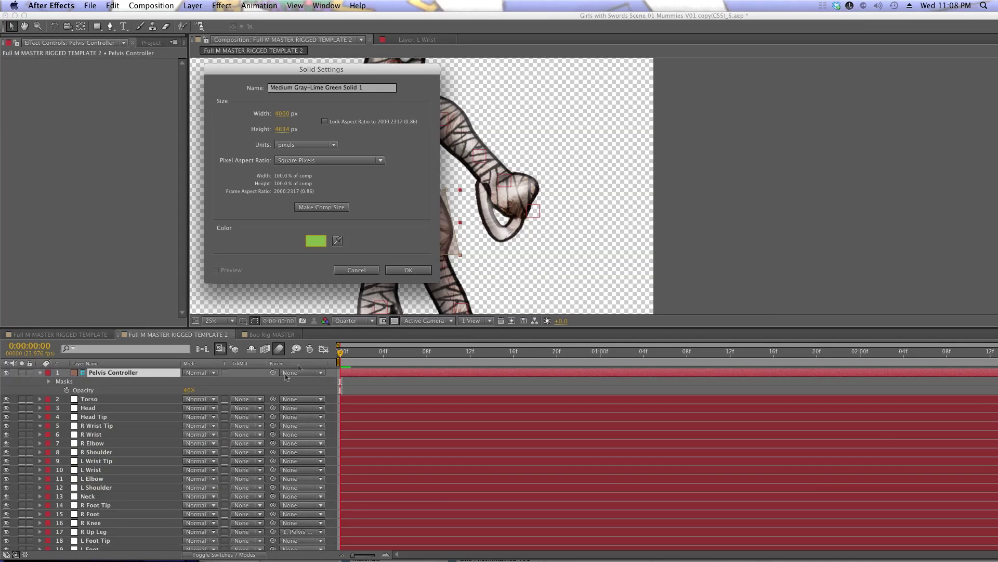
pyautogui.click(408, 270)
pyautogui.press('t')
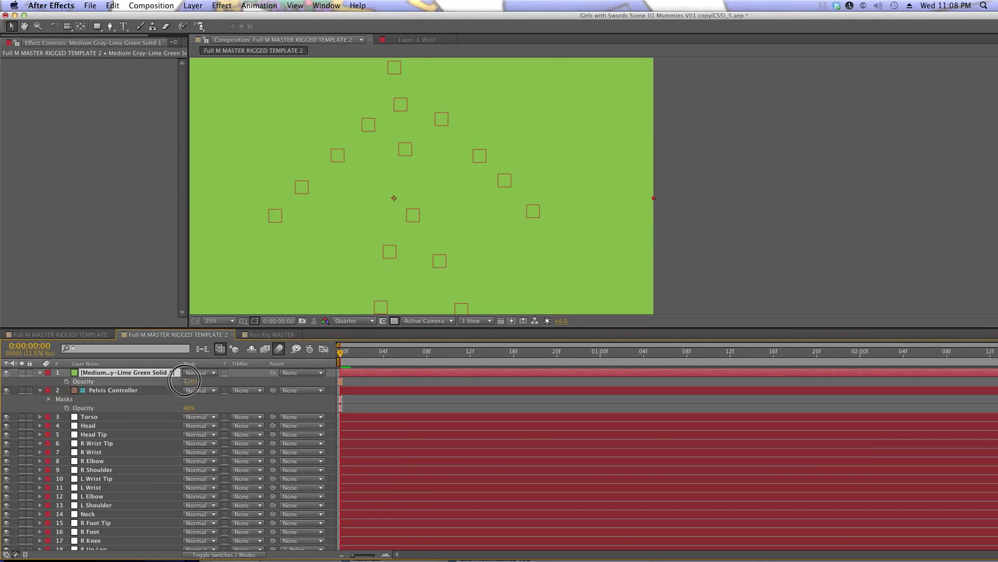
pyautogui.moveTo(189, 382); pyautogui.dragTo(158, 388)
# Draw a closed four-point Pen mask on the green solid around the mummy's chest, from the shoulders down to the waist.
pyautogui.click(109, 26)
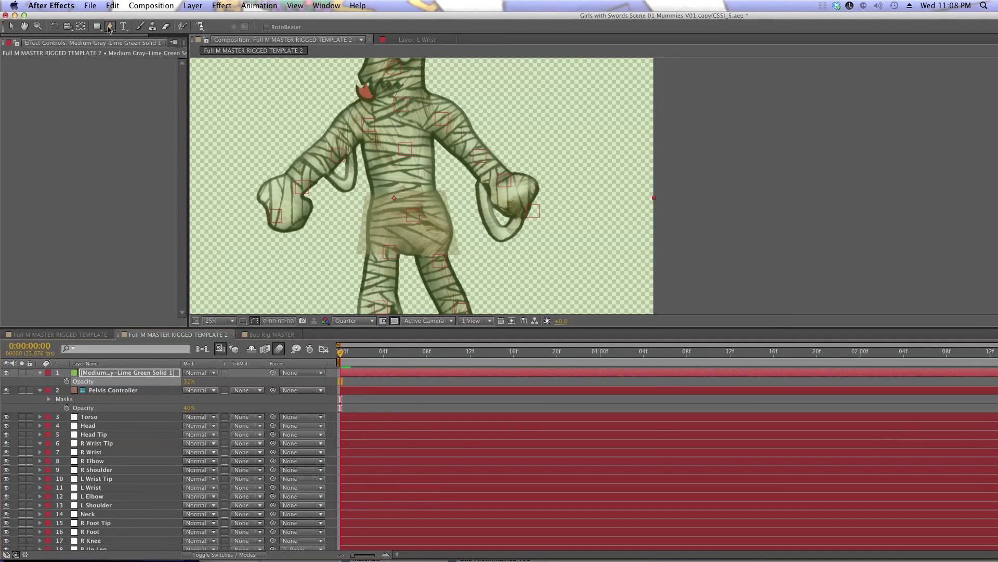
pyautogui.scroll(4, 367, 176)
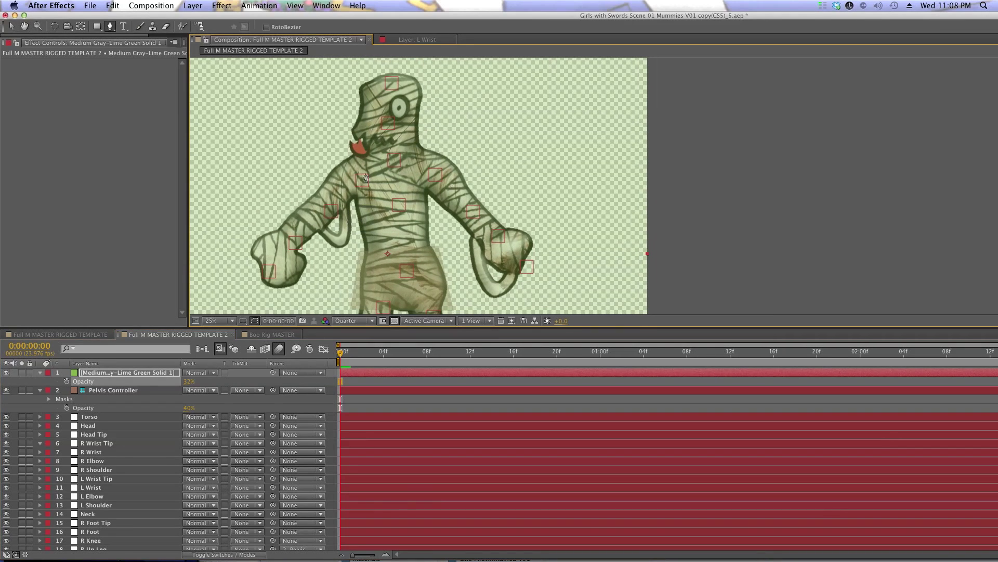
pyautogui.click(340, 156)
pyautogui.click(359, 222)
pyautogui.click(434, 222)
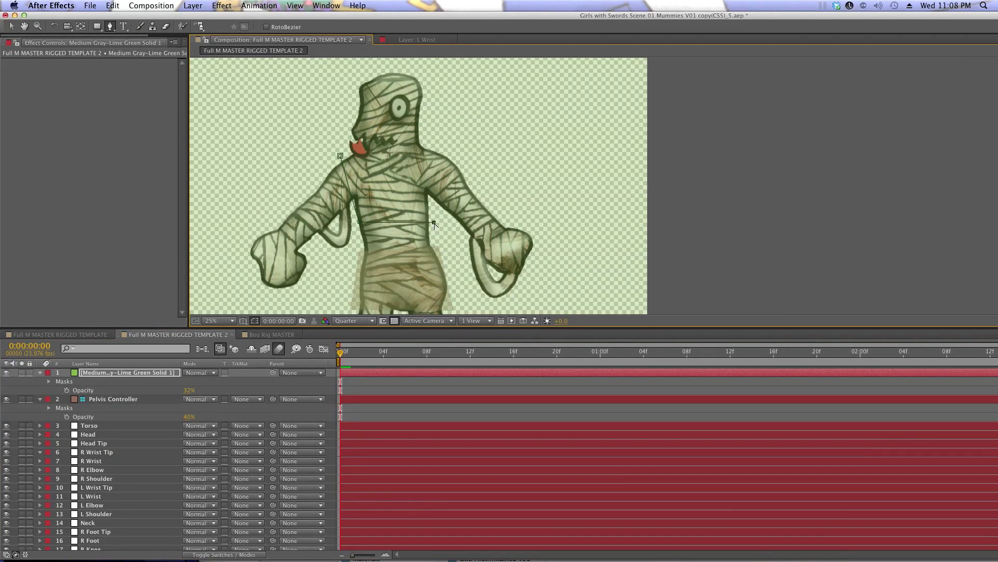
pyautogui.click(445, 141)
pyautogui.click(341, 156)
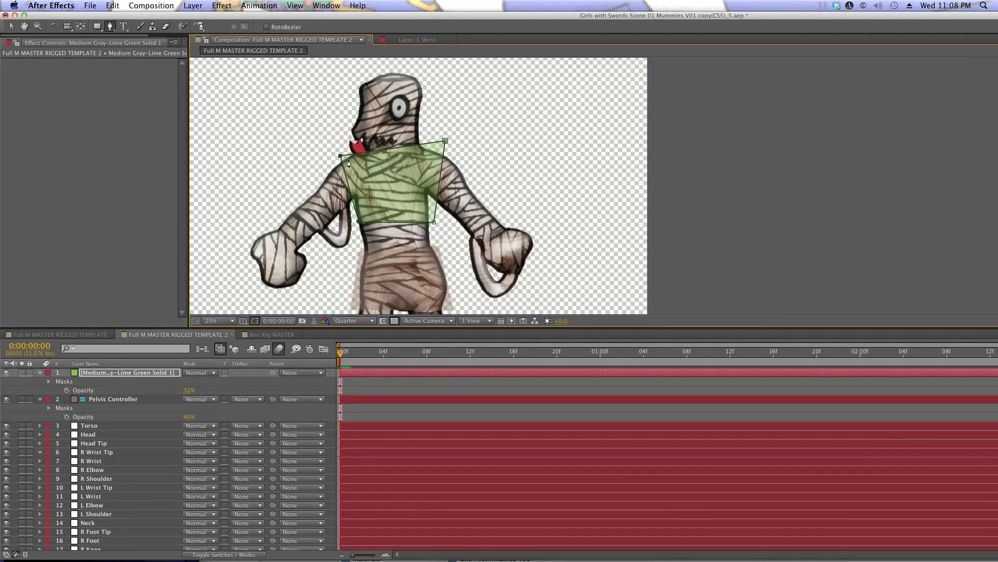
# Rename the masked lime green solid as Torso.
pyautogui.press('Return')
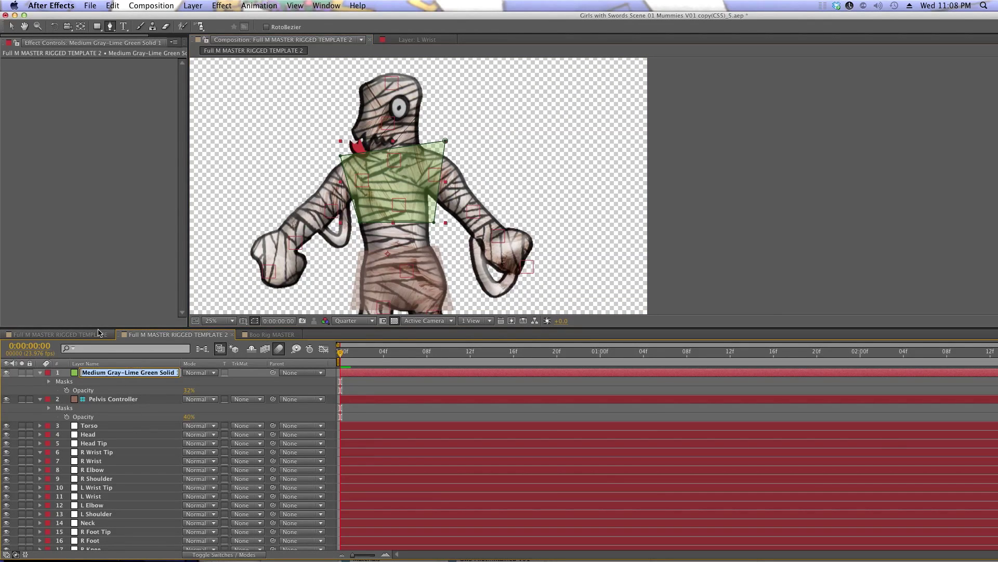
pyautogui.write('Torso')
pyautogui.press('Return')
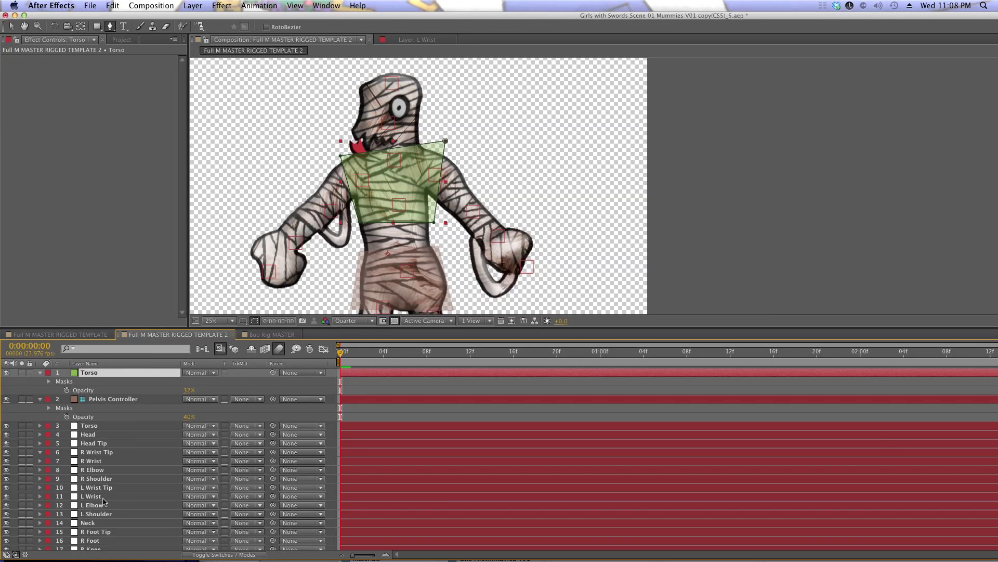
# Parent the Neck, L Shoulder, R Shoulder and Torso nulls to the green Torso solid.
pyautogui.click(102, 522)
pyautogui.moveTo(271, 524); pyautogui.dragTo(89, 373)
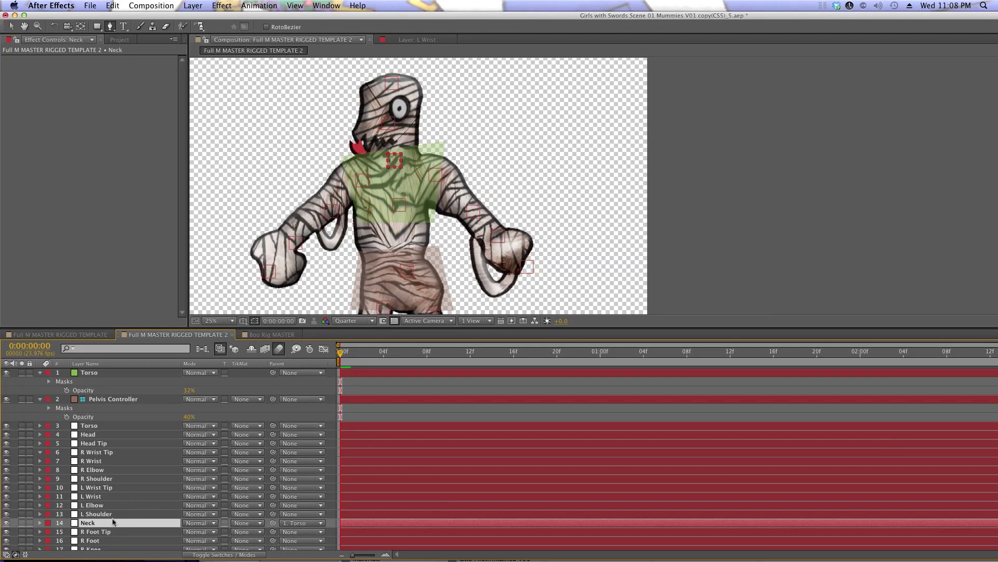
pyautogui.scroll(-2, 115, 520)
pyautogui.click(118, 478)
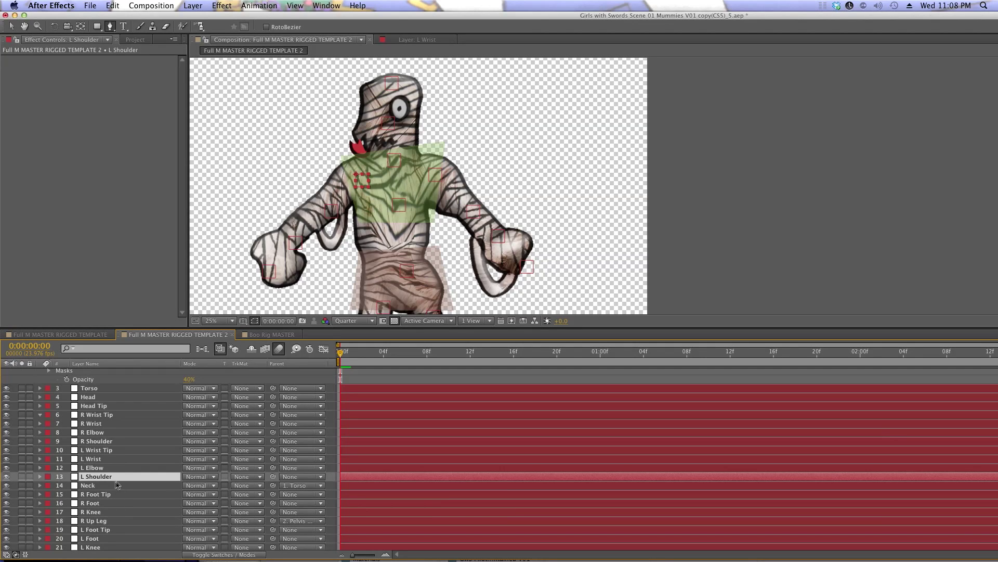
pyautogui.keyDown('super'); pyautogui.click(130, 441); pyautogui.keyUp('super')
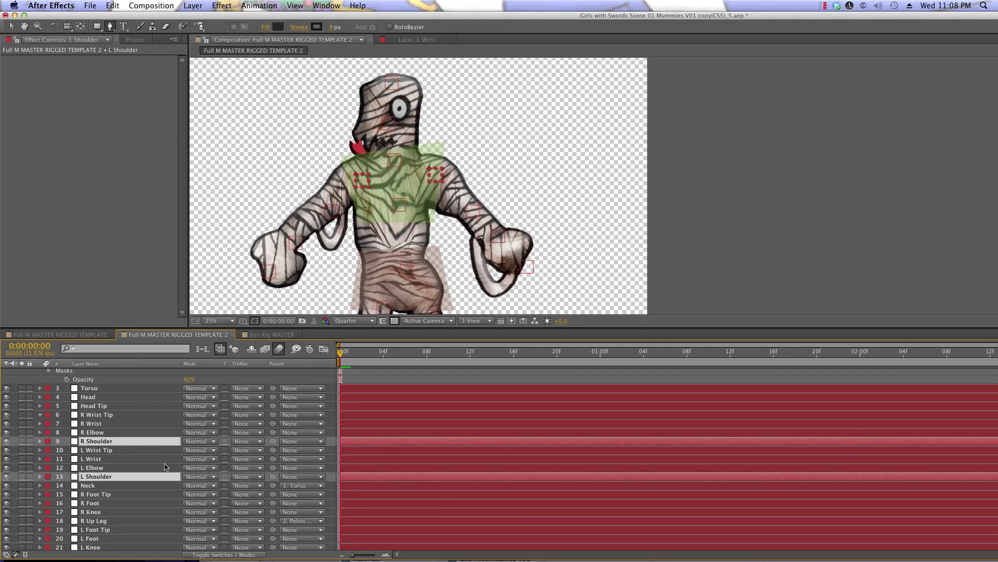
pyautogui.keyDown('super'); pyautogui.click(103, 389); pyautogui.keyUp('super')
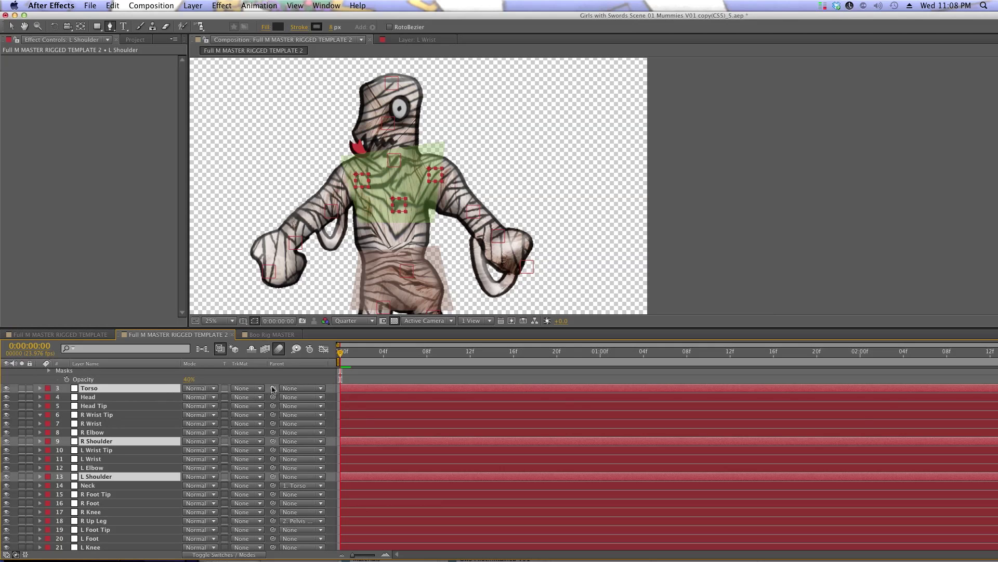
pyautogui.moveTo(272, 389); pyautogui.dragTo(109, 376)
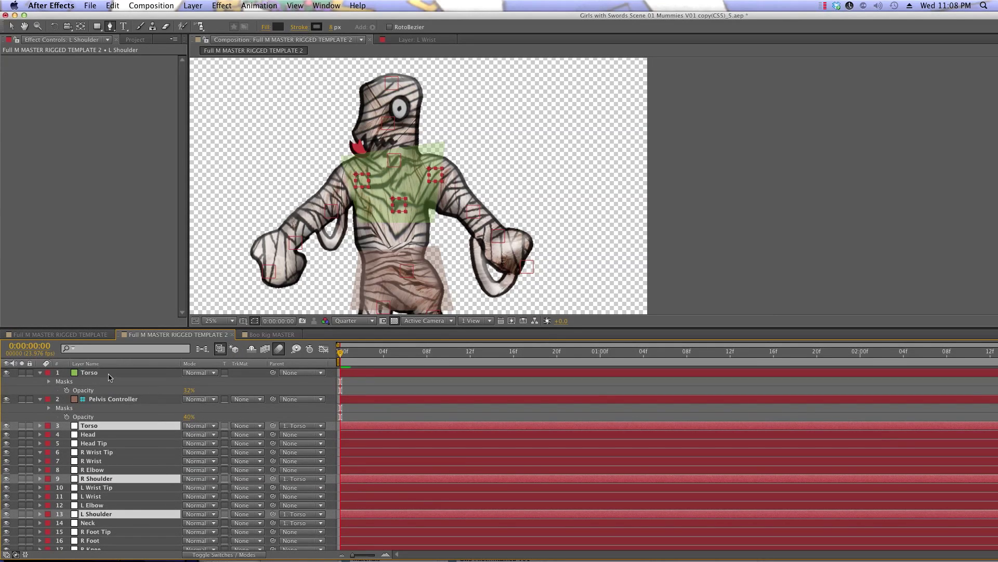
# Try moving the Neck null at the base of the mummy's head.
pyautogui.click(119, 452)
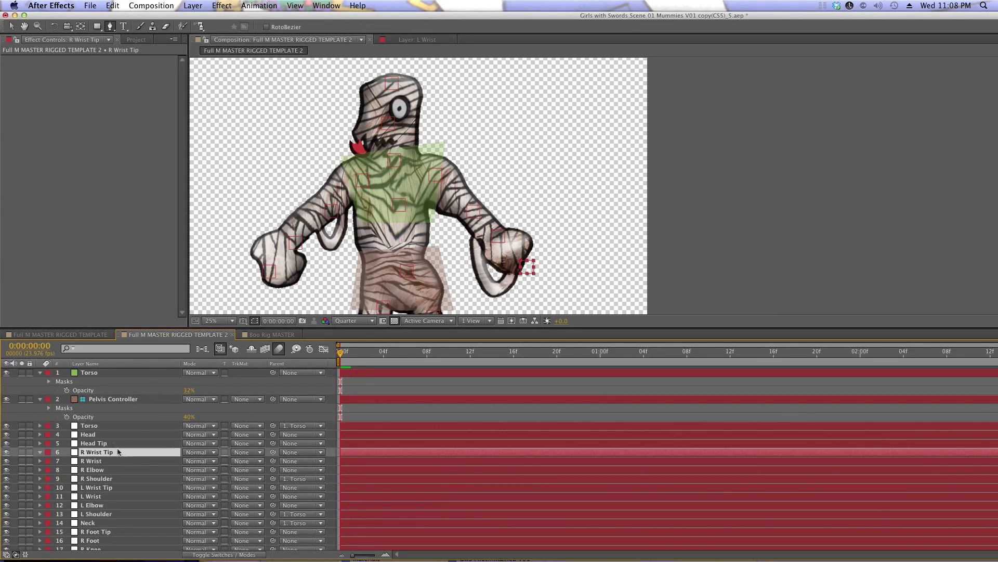
pyautogui.click(104, 523)
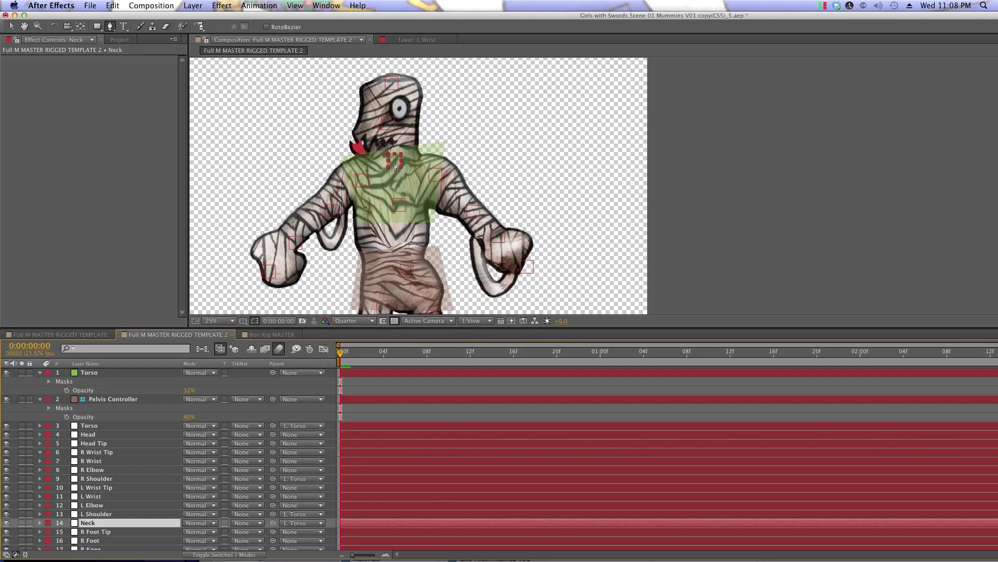
pyautogui.press('v')
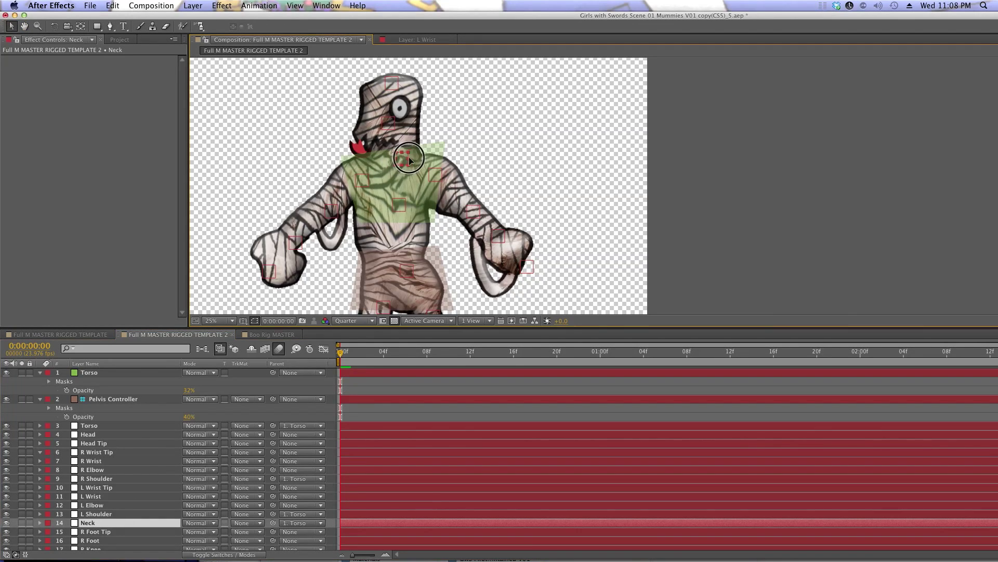
# Create a yellow solid at the composition's size and lower its opacity to 36%.
pyautogui.rightClick(257, 382)
pyautogui.moveTo(284, 383)
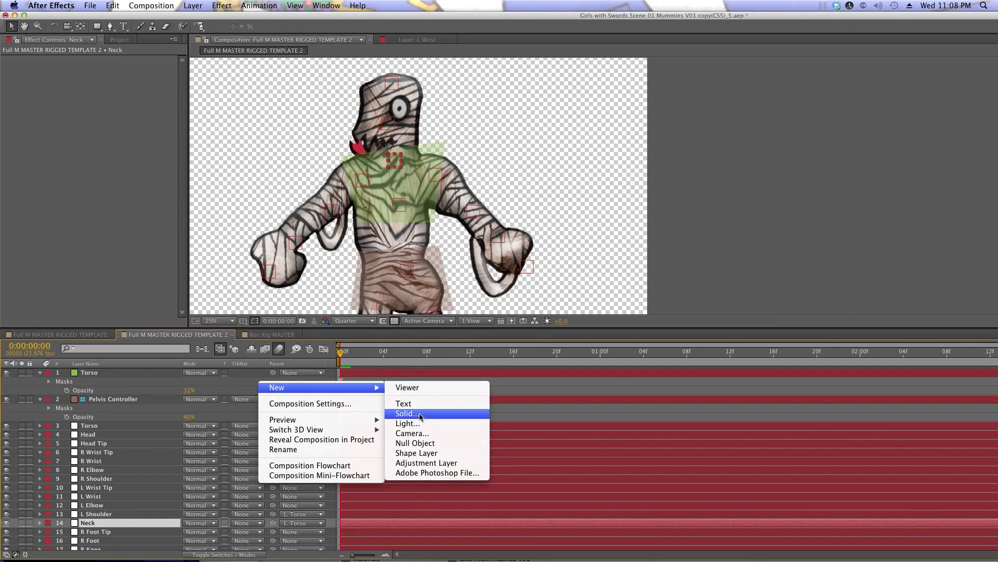
pyautogui.click(403, 413)
pyautogui.click(315, 242)
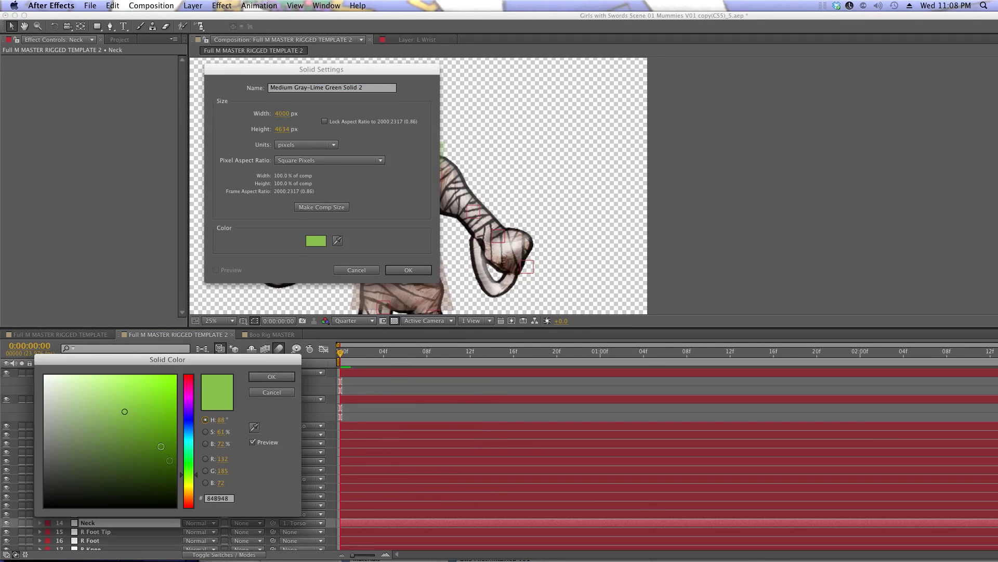
pyautogui.click(188, 489)
pyautogui.click(142, 383)
pyautogui.click(271, 376)
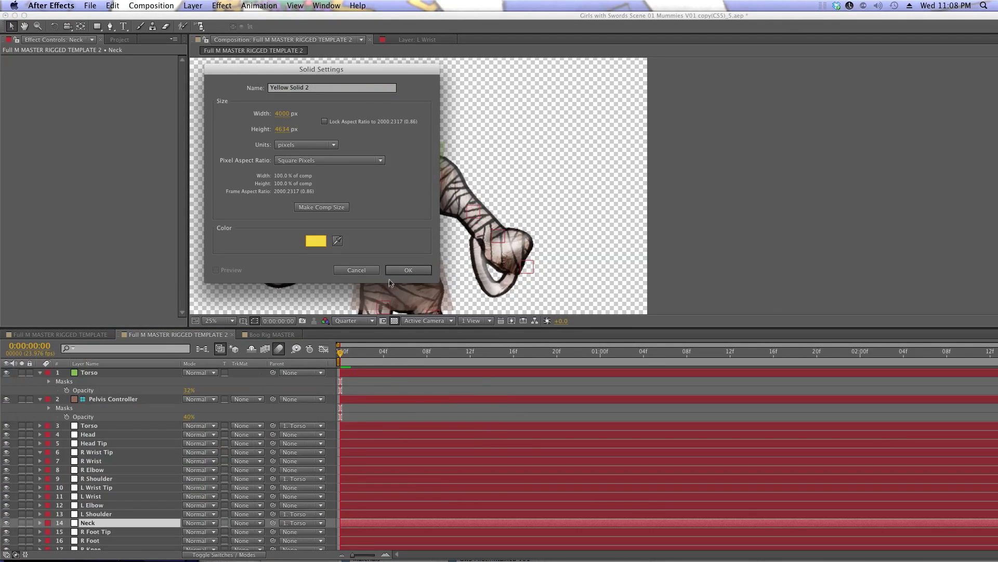
pyautogui.click(408, 270)
pyautogui.press('t')
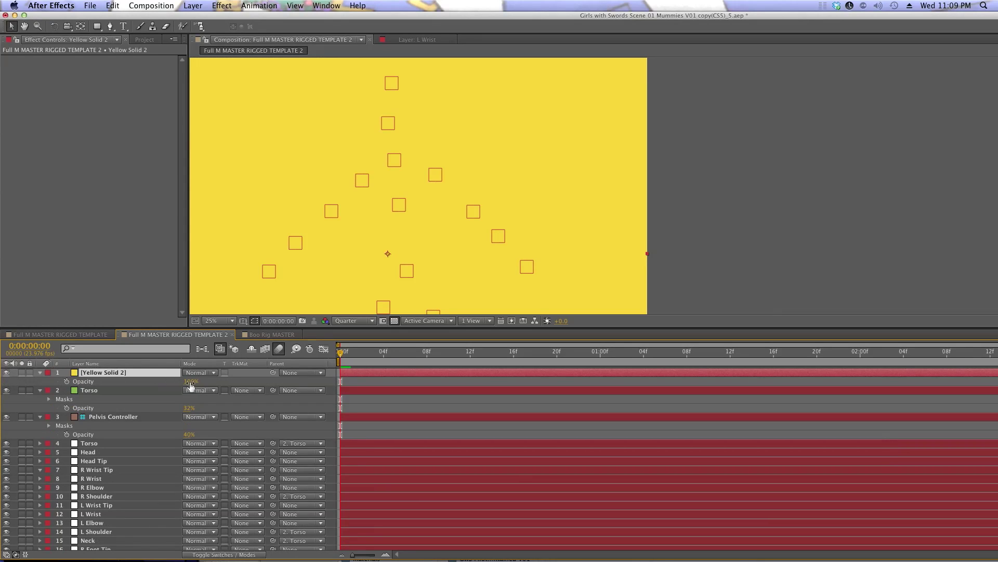
pyautogui.moveTo(189, 381); pyautogui.dragTo(164, 389)
# Make the green Torso solid and the yellow solid guide layers.
pyautogui.rightClick(93, 390)
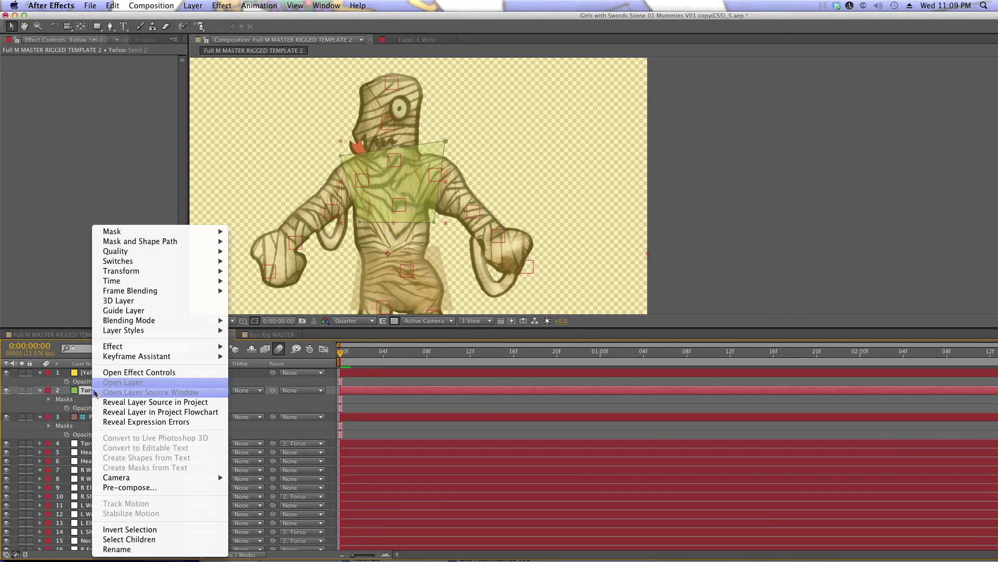
pyautogui.press('Escape')
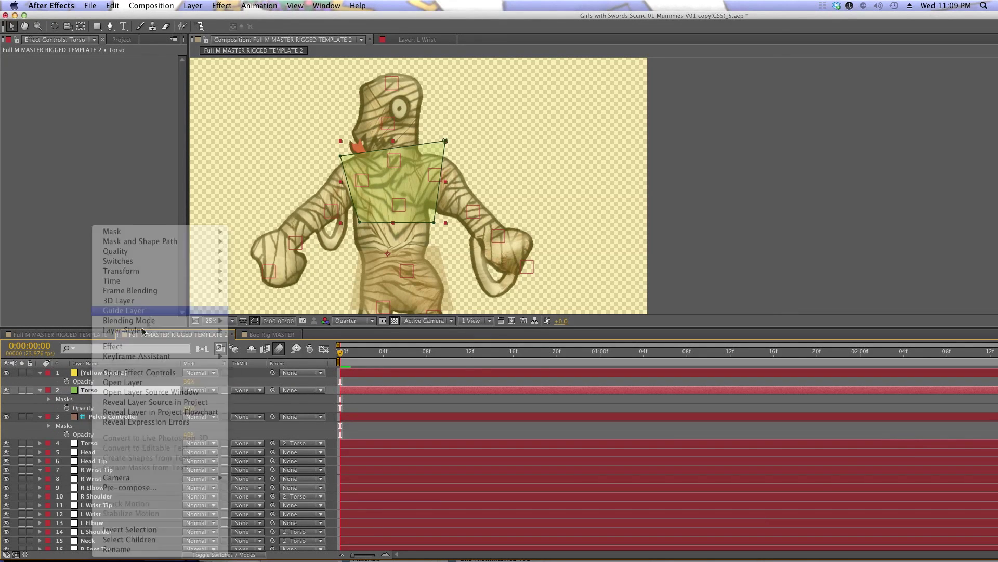
pyautogui.rightClick(110, 373)
pyautogui.click(141, 310)
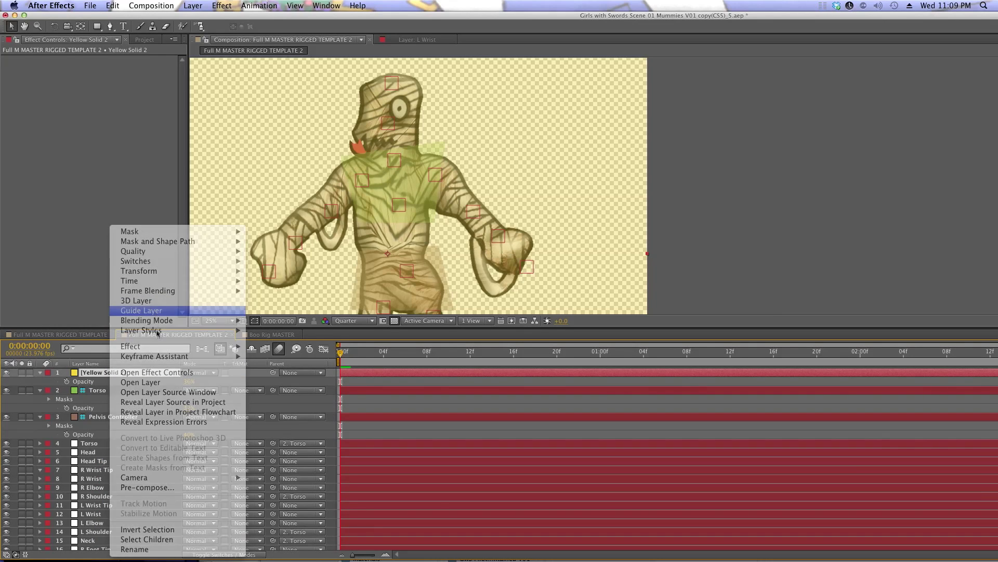
# Draw a closed four-point Pen mask on the yellow solid around the mummy's head.
pyautogui.click(112, 27)
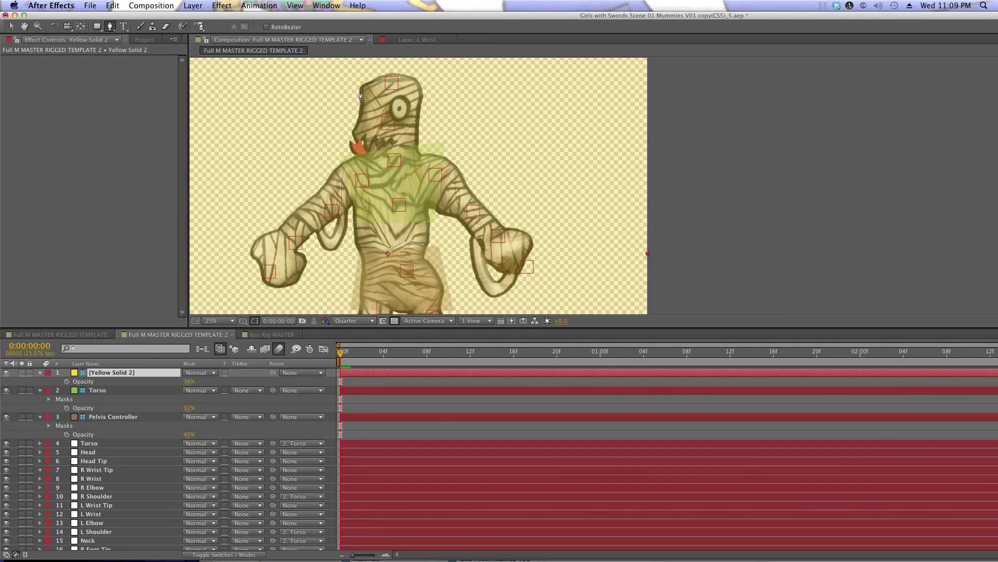
pyautogui.click(360, 77)
pyautogui.click(347, 150)
pyautogui.click(429, 141)
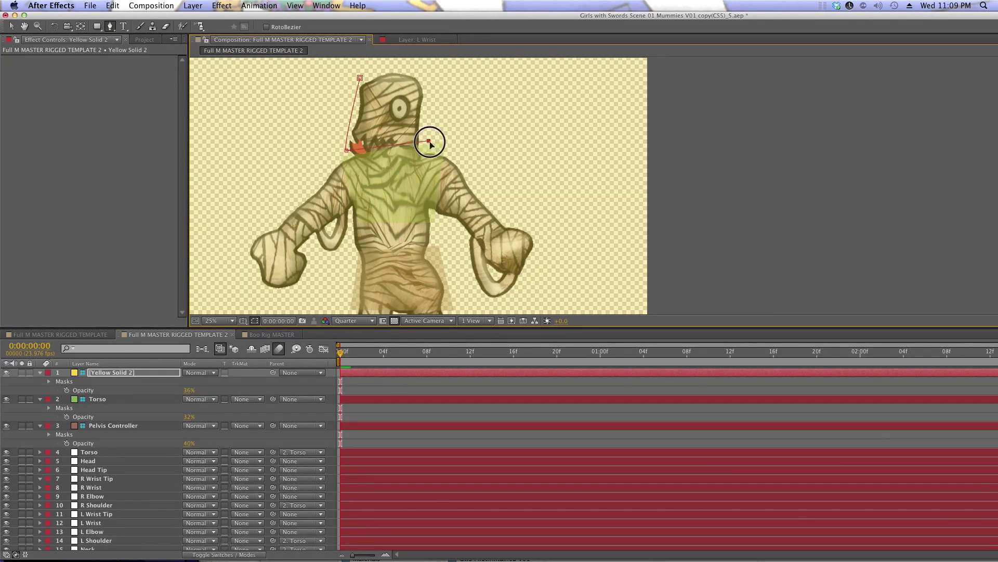
pyautogui.click(425, 69)
pyautogui.click(359, 78)
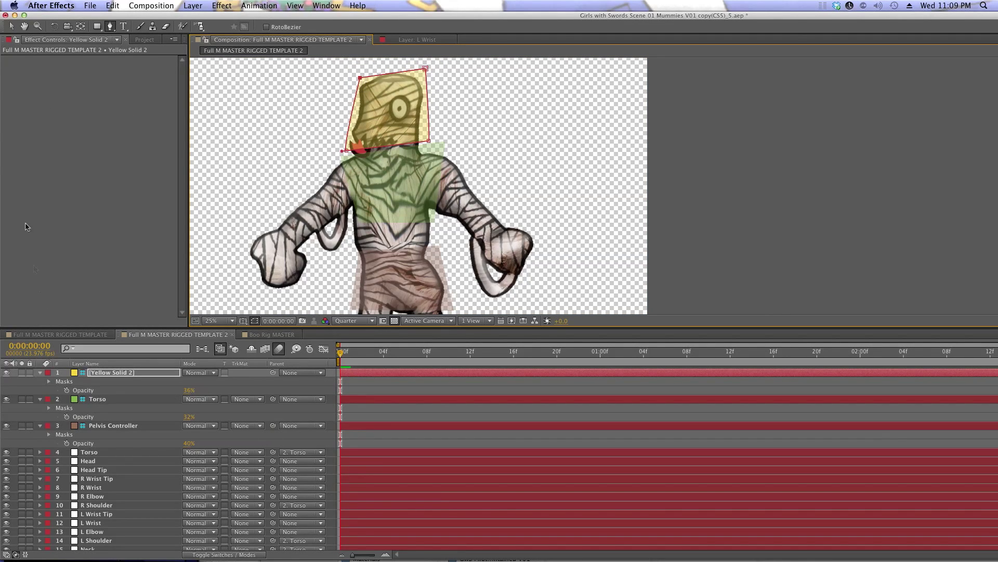
# Parent the Head and Head Tip nulls to the yellow solid.
pyautogui.click(11, 26)
pyautogui.click(105, 465)
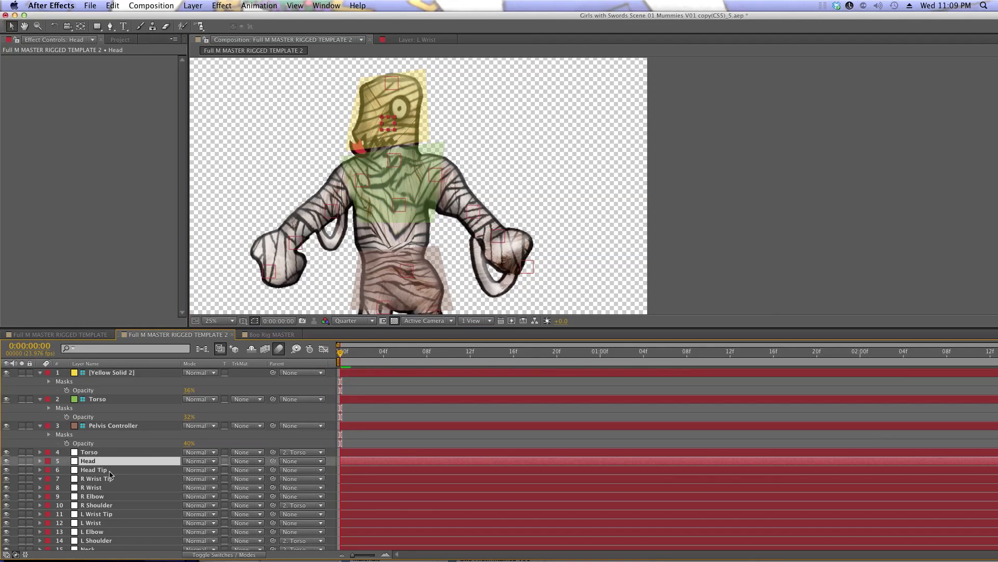
pyautogui.keyDown('shift'); pyautogui.click(111, 470); pyautogui.keyUp('shift')
pyautogui.moveTo(272, 468); pyautogui.dragTo(112, 374)
# Parent the yellow solid to the green Torso solid, and the Torso solid to the Pelvis Controller.
pyautogui.click(236, 383)
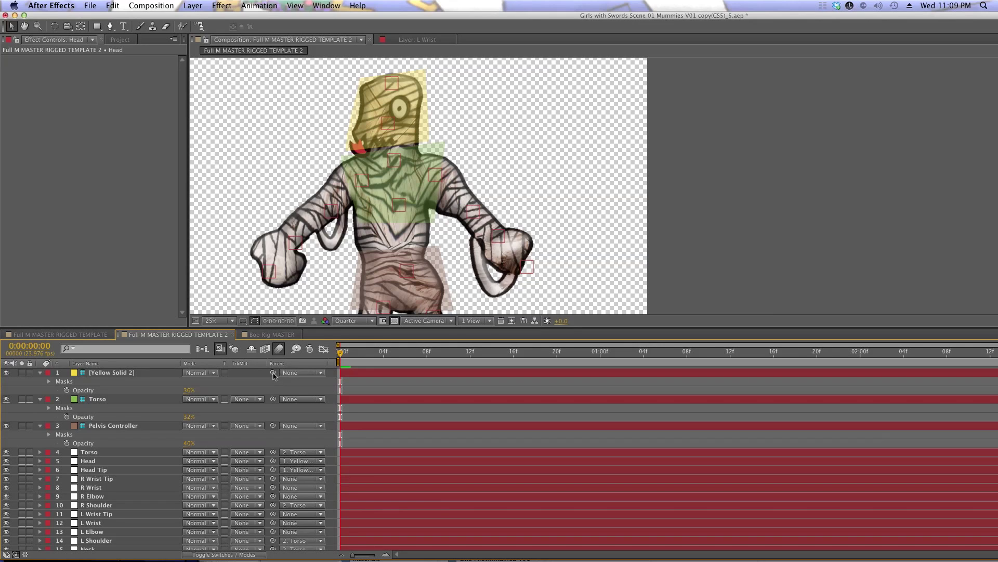
pyautogui.moveTo(272, 372); pyautogui.dragTo(94, 400)
pyautogui.moveTo(273, 399); pyautogui.dragTo(109, 426)
# Try moving the Pelvis Controller to test the parented upper body.
pyautogui.click(107, 427)
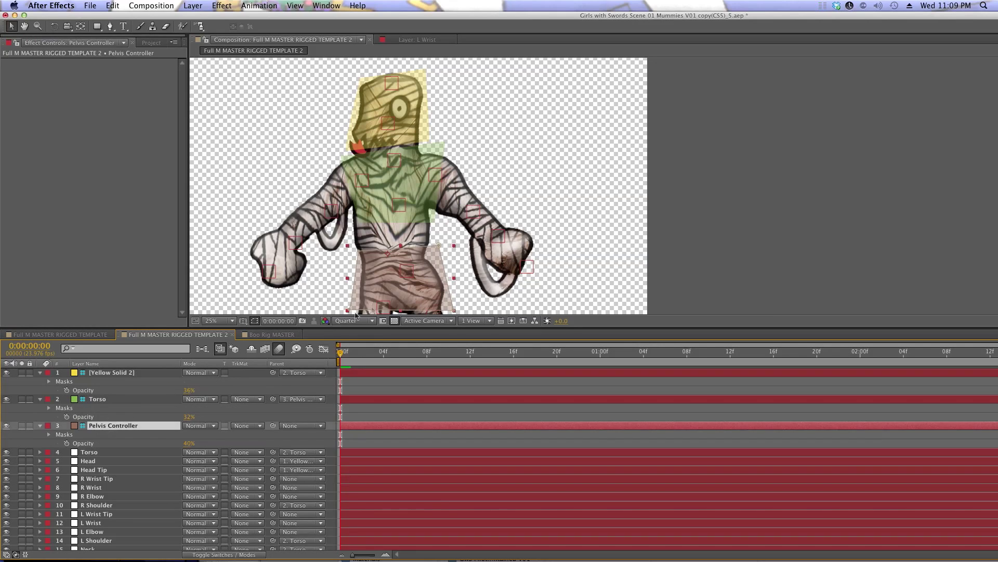
pyautogui.moveTo(400, 298); pyautogui.dragTo(411, 281)
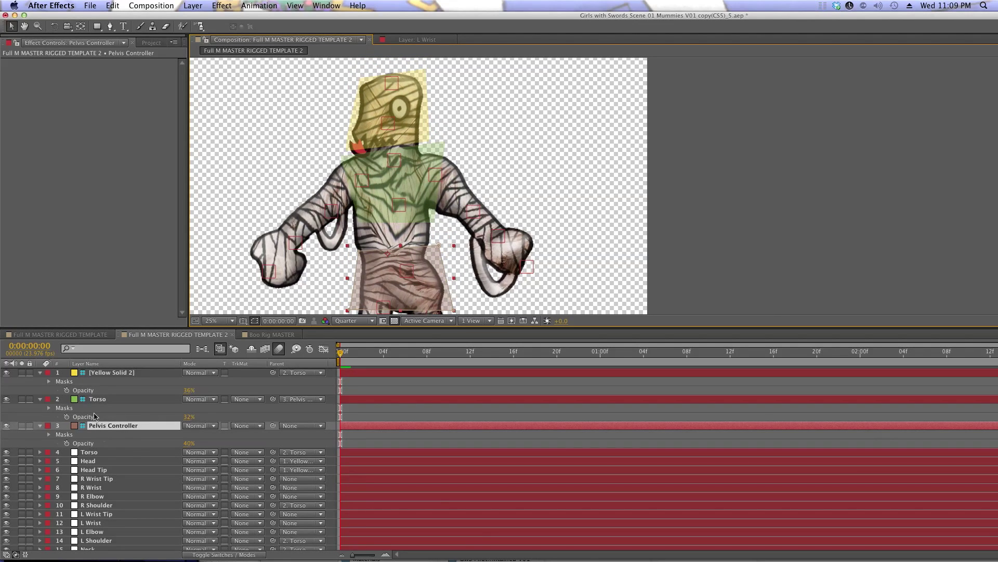
# Parent the Blue Solid 2 layer to the Head null.
pyautogui.scroll(-6, 114, 442)
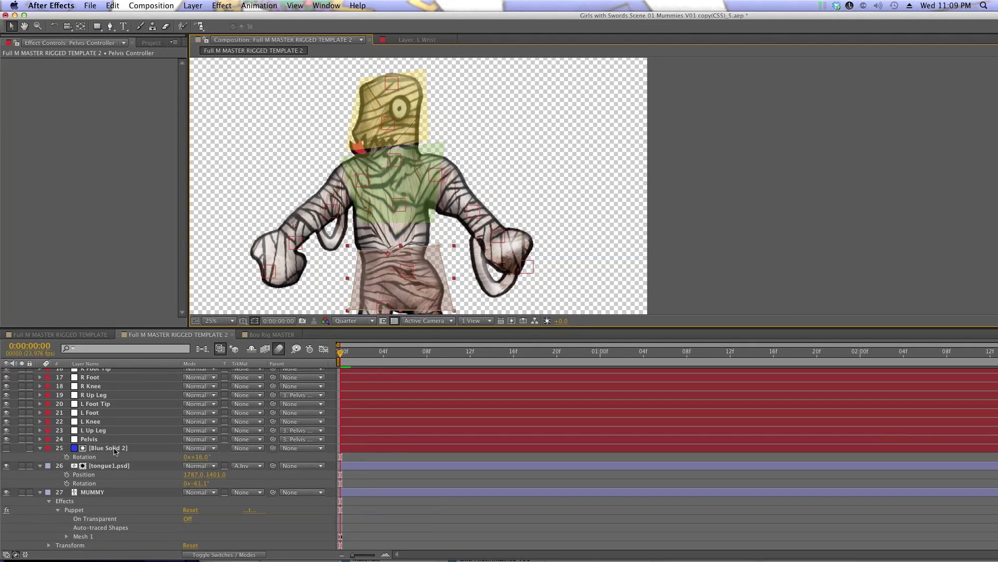
pyautogui.click(115, 448)
pyautogui.click(285, 448)
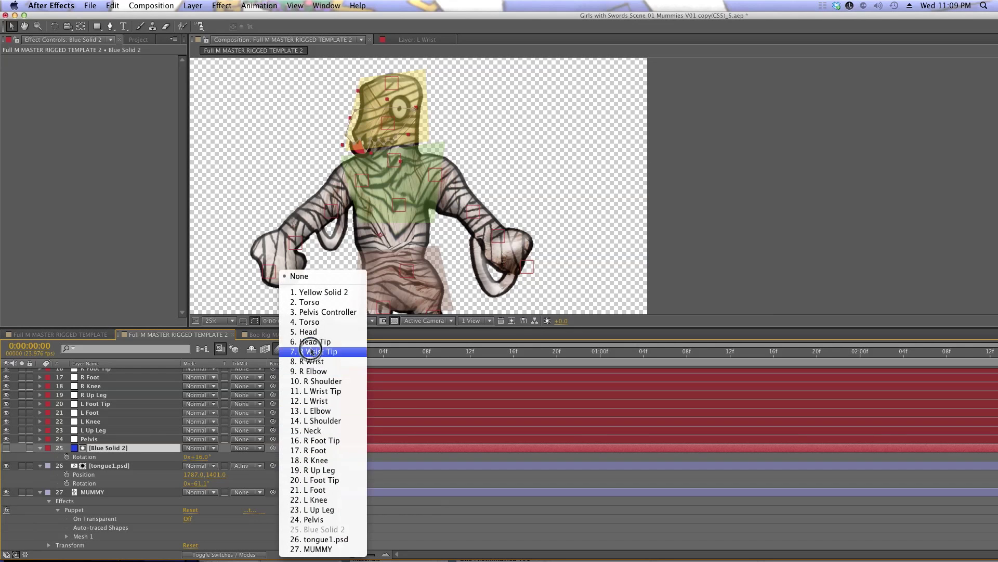
pyautogui.click(297, 335)
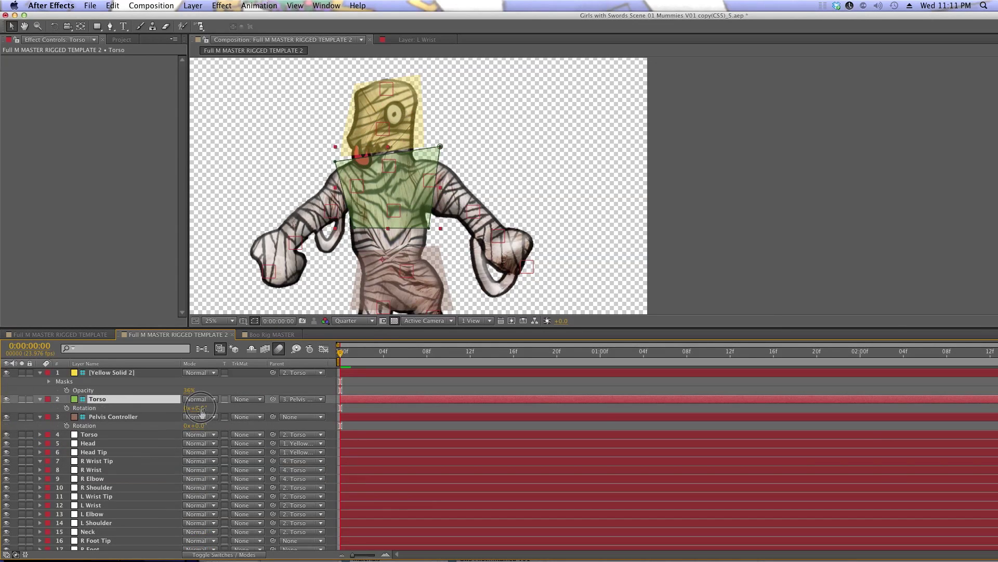
# Move the green Torso solid's anchor point up to the middle of the chest and rotate the solid to 6°.
pyautogui.moveTo(205, 408); pyautogui.dragTo(174, 243)
pyautogui.click(81, 26)
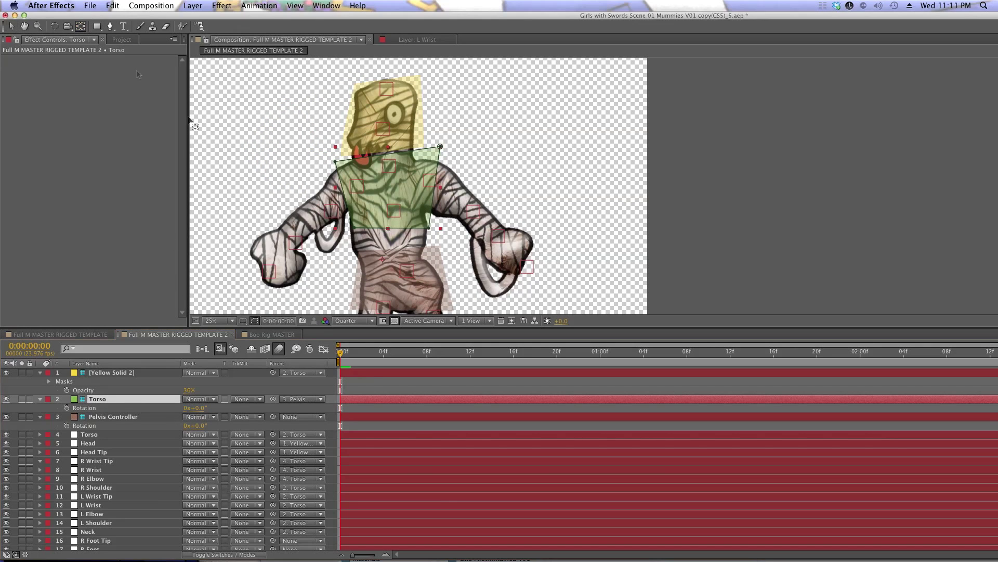
pyautogui.moveTo(383, 259); pyautogui.dragTo(391, 190)
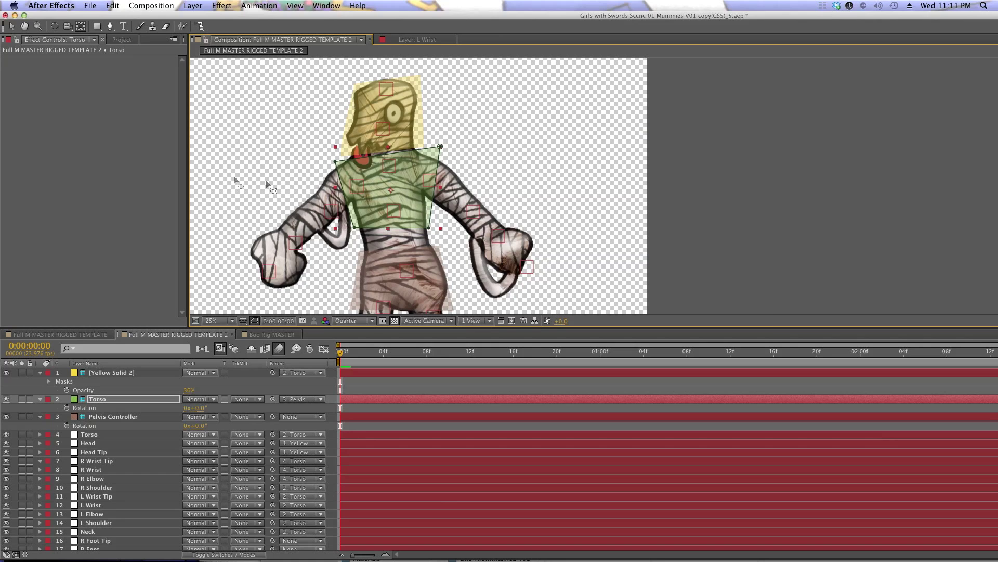
pyautogui.press('r')
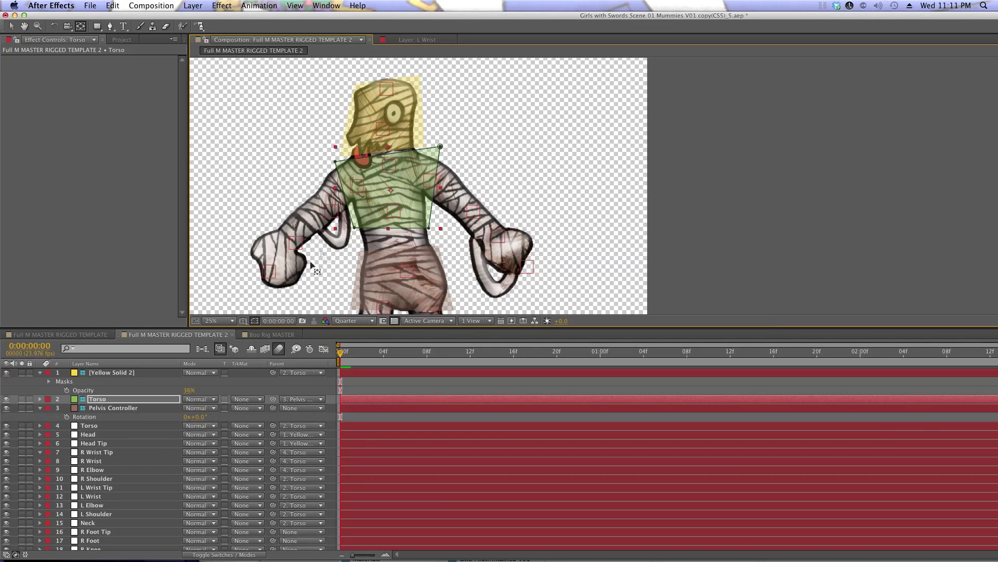
pyautogui.press('r')
pyautogui.moveTo(198, 408)
pyautogui.mouseDown()
pyautogui.moveTo(173, 410)
pyautogui.moveTo(187, 408)
pyautogui.mouseUp()
# Move the yellow head solid's anchor point to the base of the head and rotate the solid to 10°.
pyautogui.click(388, 104)
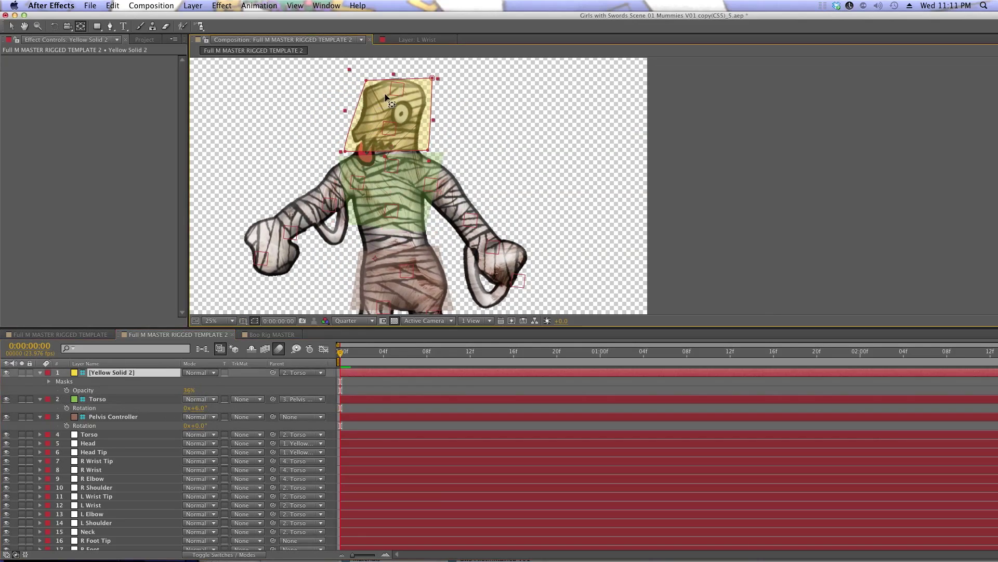
pyautogui.press('r')
pyautogui.moveTo(191, 385)
pyautogui.mouseDown()
pyautogui.moveTo(176, 385)
pyautogui.moveTo(193, 384)
pyautogui.mouseUp()
pyautogui.press('super+z')
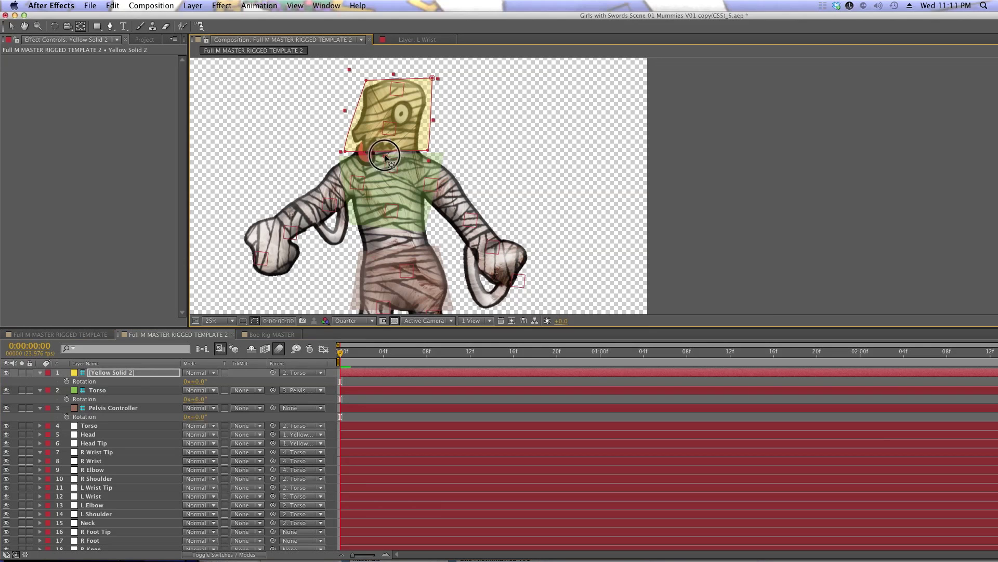
pyautogui.moveTo(198, 383)
pyautogui.mouseDown()
pyautogui.moveTo(180, 387)
pyautogui.moveTo(213, 386)
pyautogui.mouseUp()
# Review the whole posed mummy, and open the Full M MASTER RIGGED TEMPLATE composition to view its complete rig.
pyautogui.press('h')
pyautogui.moveTo(440, 243); pyautogui.dragTo(442, 134)
pyautogui.scroll(-5, 442, 134)
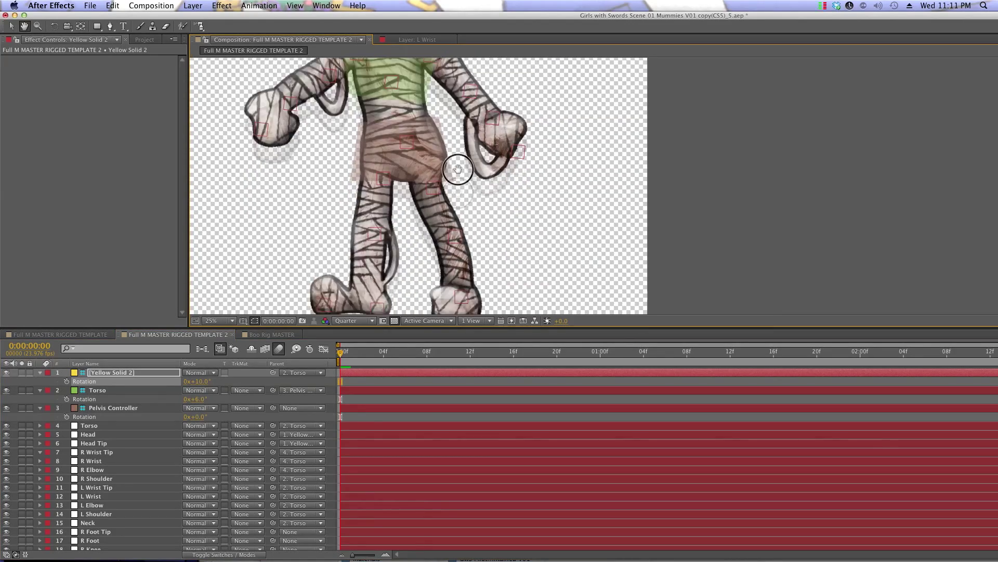
pyautogui.scroll(5, 378, 301)
pyautogui.press('y')
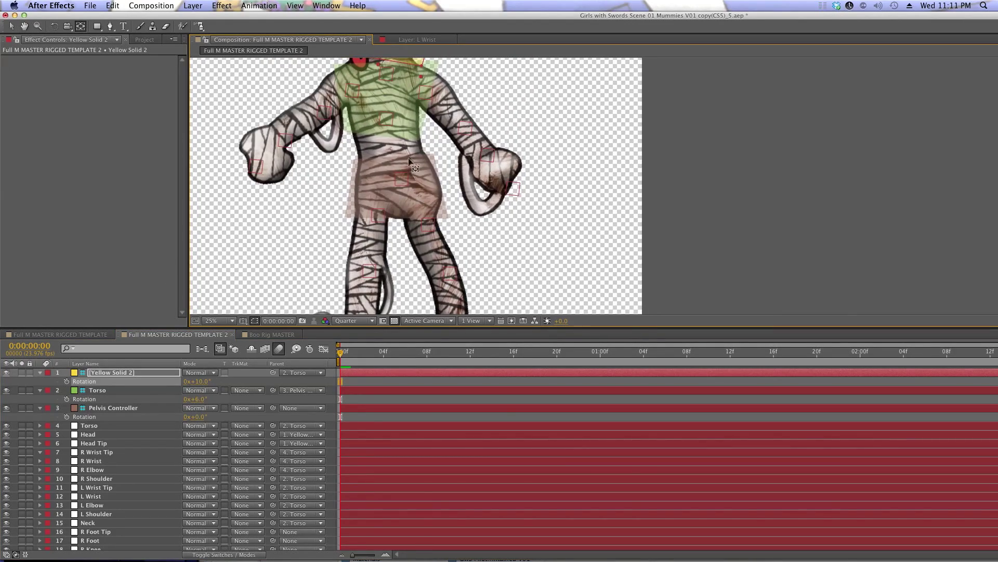
pyautogui.scroll(-1, 411, 175)
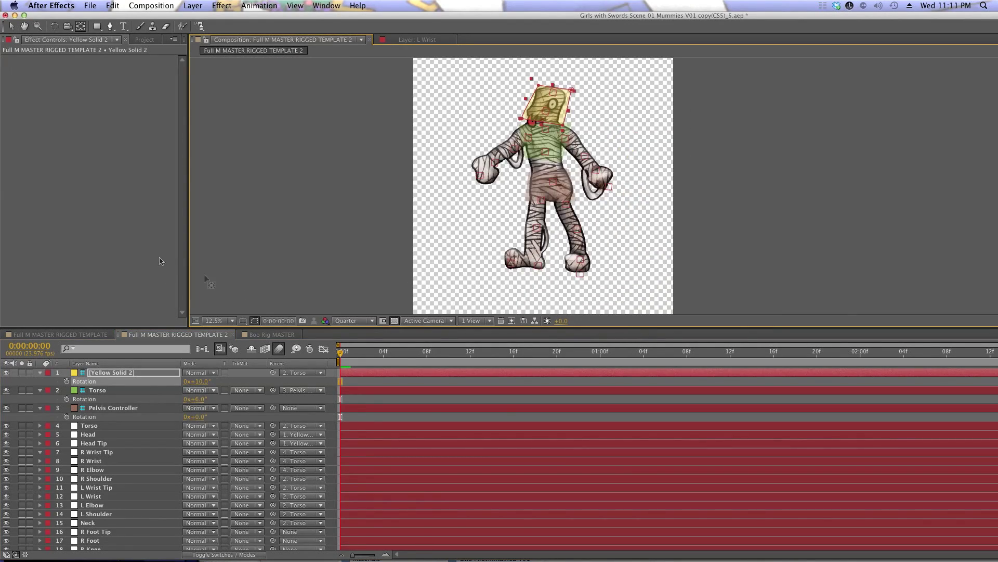
pyautogui.click(78, 334)
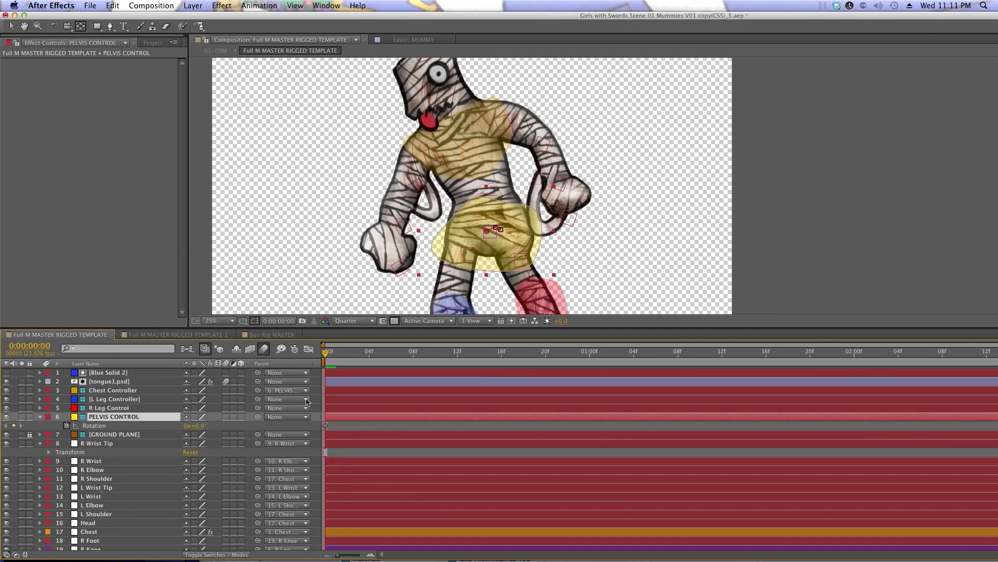
pyautogui.scroll(-1, 442, 217)
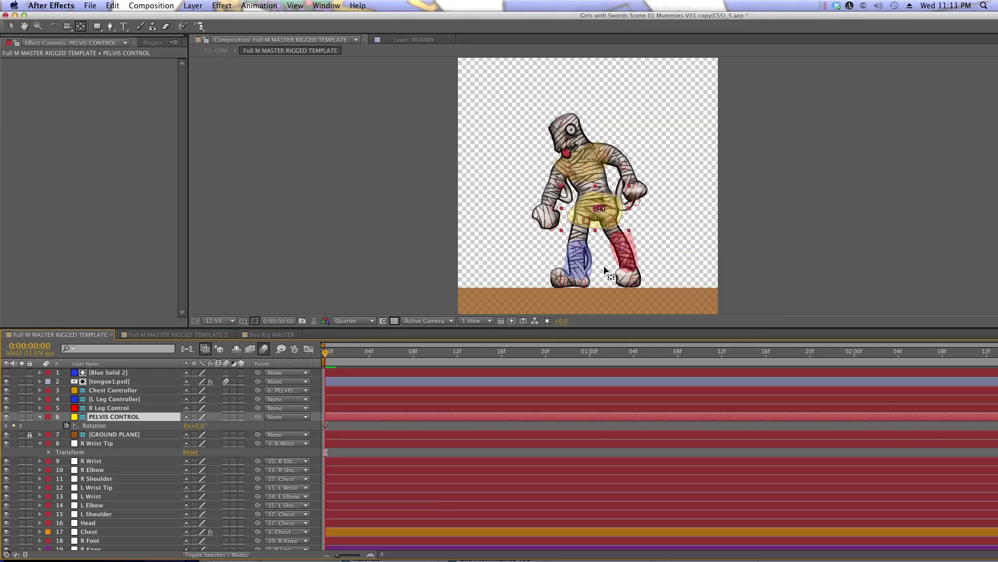
# Try the finished rig by shifting the L Leg Controller and PELVIS CONTROL sideways and selecting the R Leg Control.
pyautogui.click(12, 26)
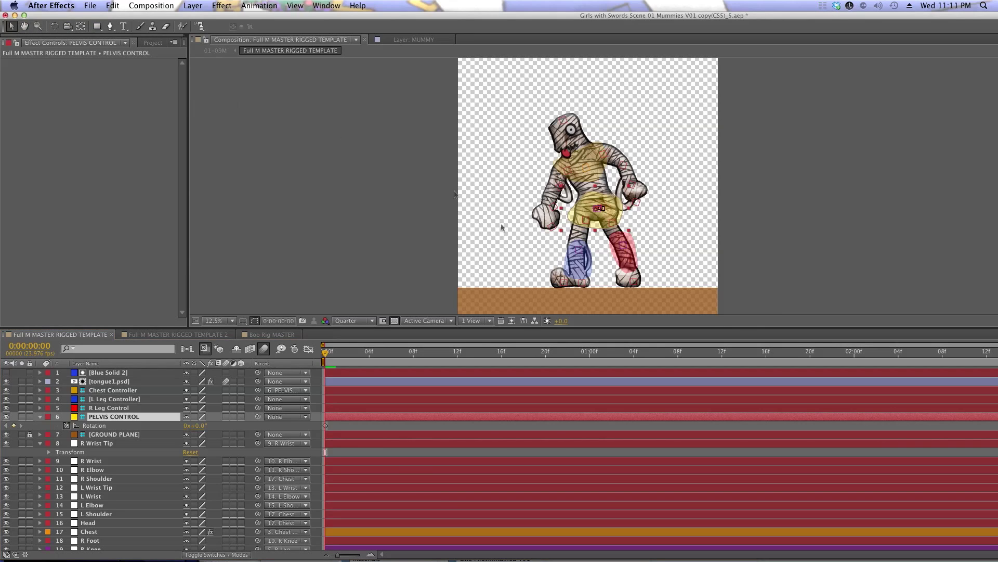
pyautogui.click(576, 265)
pyautogui.moveTo(577, 265); pyautogui.dragTo(547, 271)
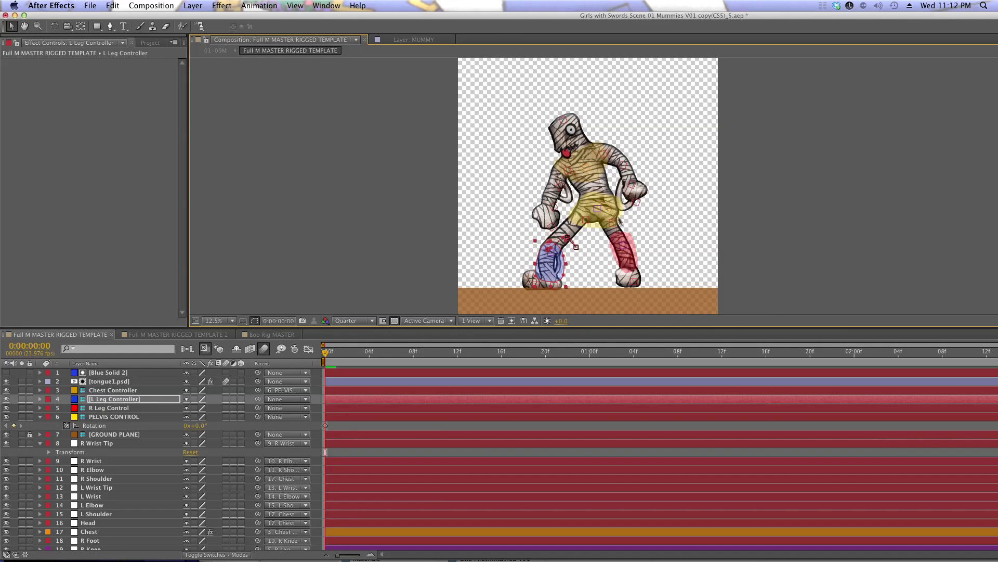
pyautogui.click(611, 211)
pyautogui.moveTo(612, 212); pyautogui.dragTo(586, 209)
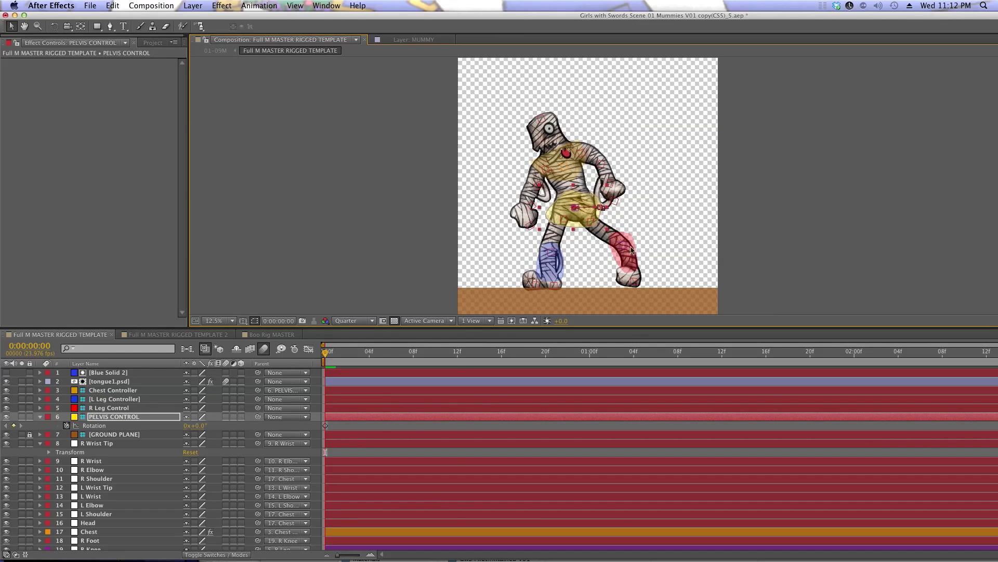
pyautogui.click(630, 252)
pyautogui.press('k')
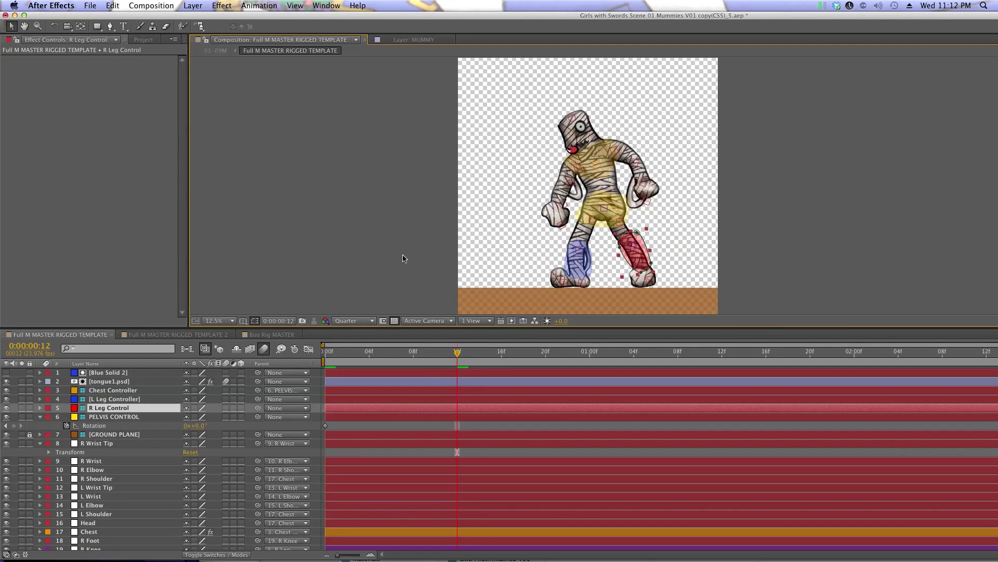
# Open the Boo Rig MASTER composition, enlarge its viewer and briefly toggle the Closed Eyes layer's visibility.
pyautogui.click(267, 334)
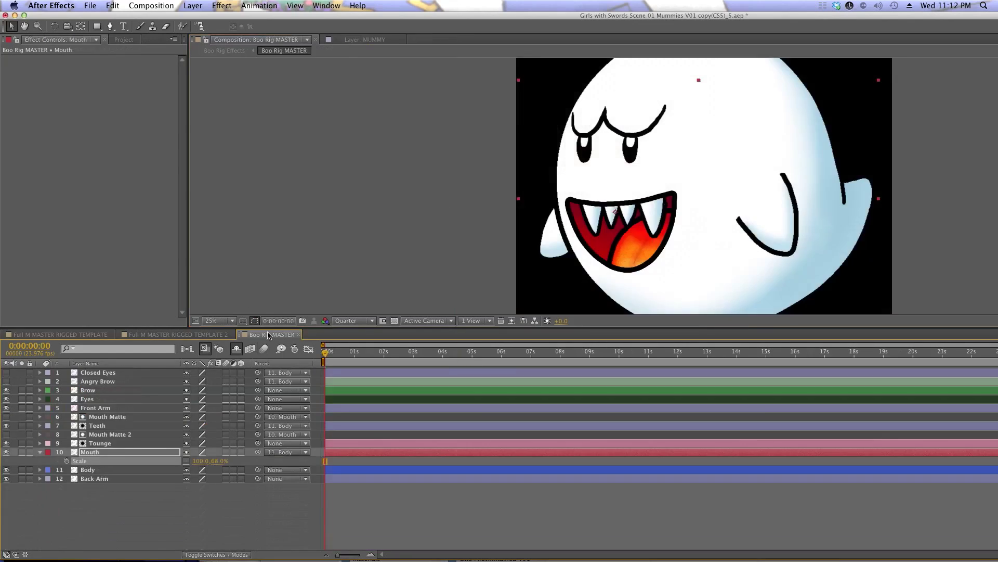
pyautogui.moveTo(528, 327); pyautogui.dragTo(528, 400)
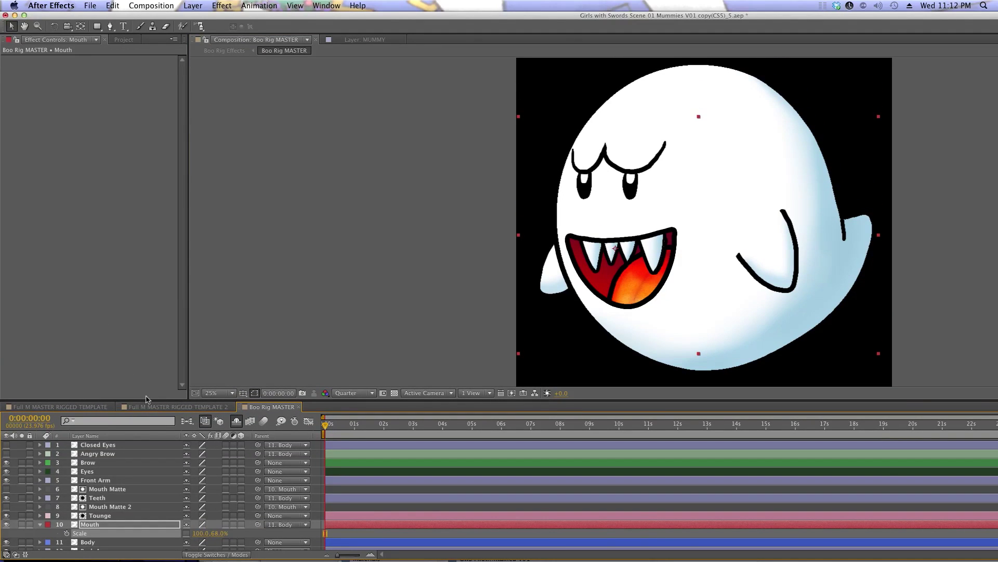
pyautogui.click(5, 445)
pyautogui.click(6, 446)
# Enlarge the timeline area and try changing the Mouth layer's vertical scale.
pyautogui.moveTo(206, 399); pyautogui.dragTo(205, 308)
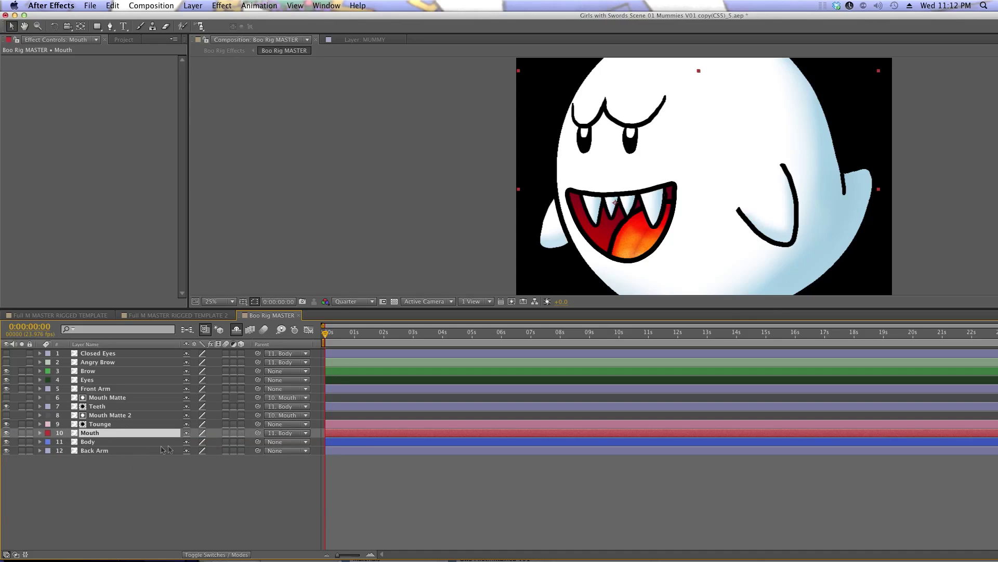
pyautogui.moveTo(217, 442)
pyautogui.mouseDown()
pyautogui.moveTo(185, 462)
pyautogui.moveTo(222, 444)
pyautogui.mouseUp()
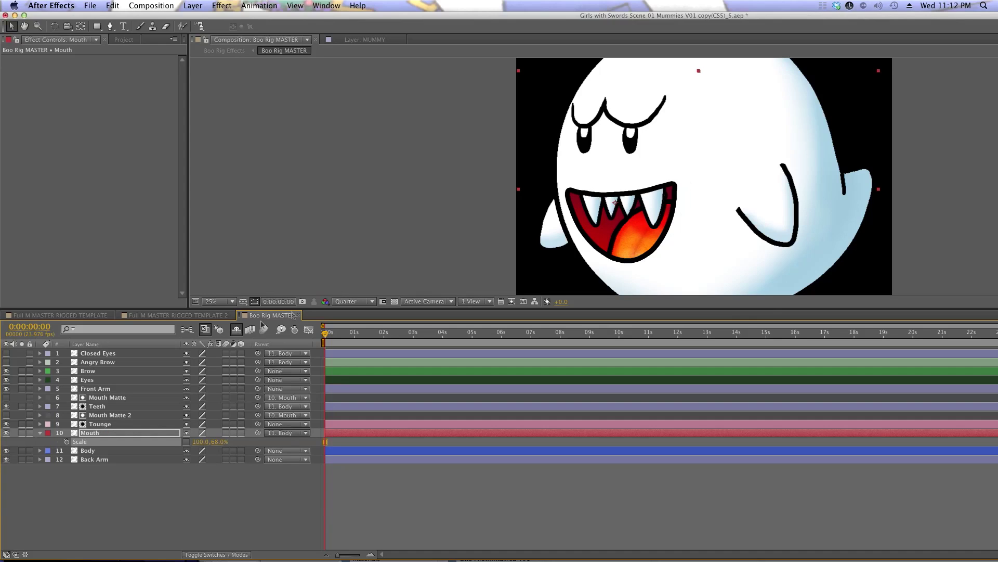
# Set the track matte of the Teeth and Tounge layers to No Track Matte.
pyautogui.click(61, 508)
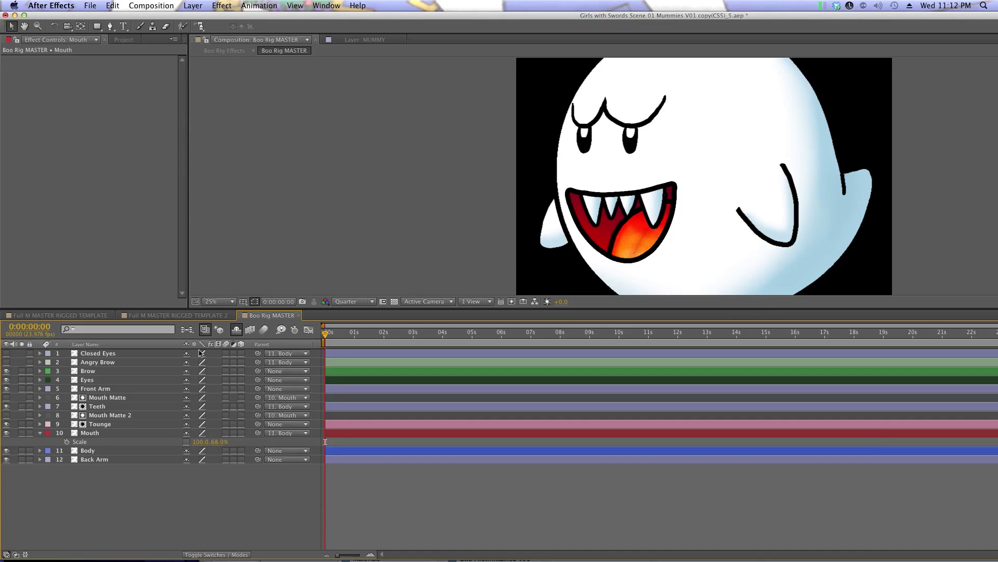
pyautogui.press('F4')
pyautogui.click(245, 406)
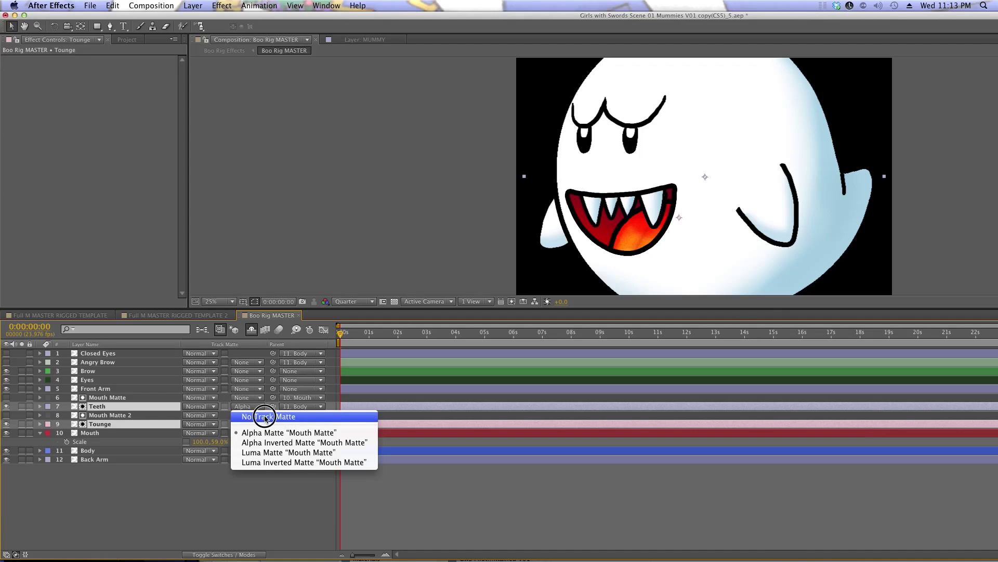
pyautogui.click(265, 417)
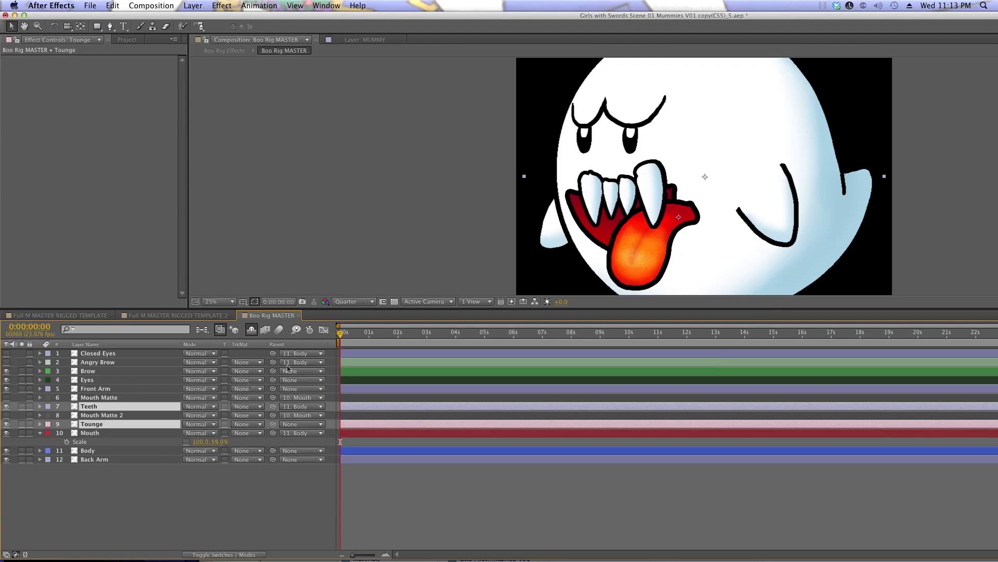
pyautogui.click(130, 486)
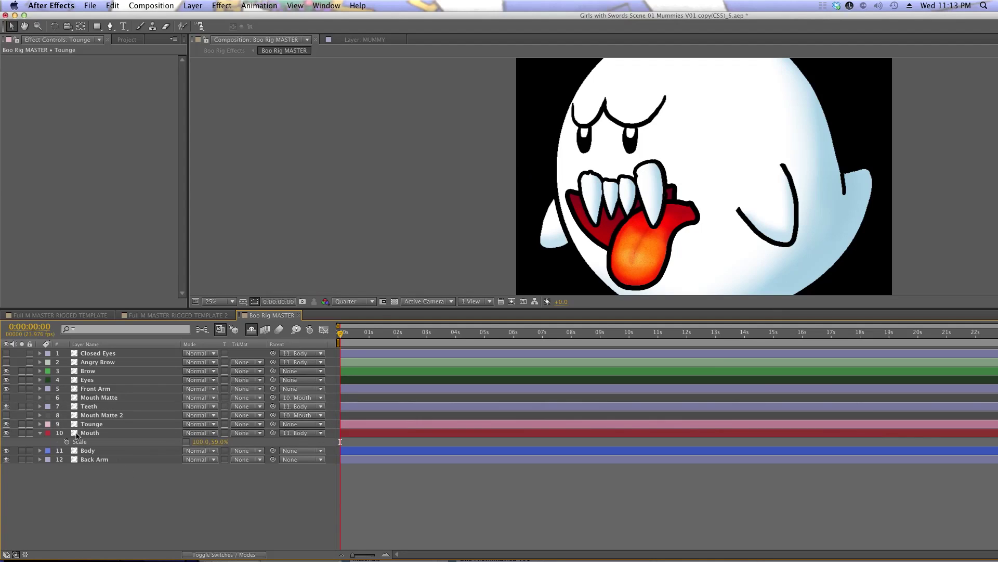
# Show Mouth Matte 2, solo it with the Mouth layer over the transparency grid, and toggle the Mouth's solo to compare them.
pyautogui.click(7, 414)
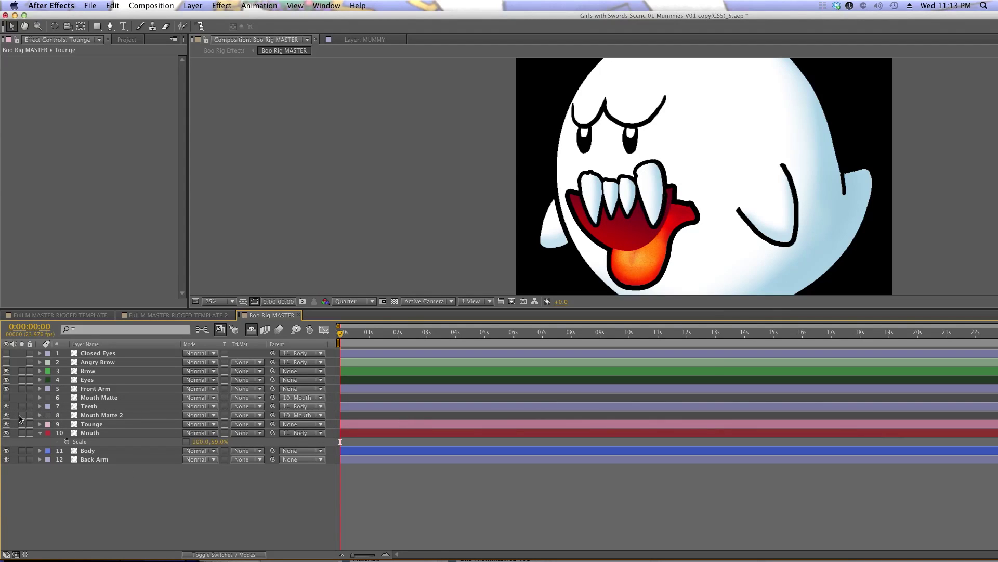
pyautogui.click(22, 415)
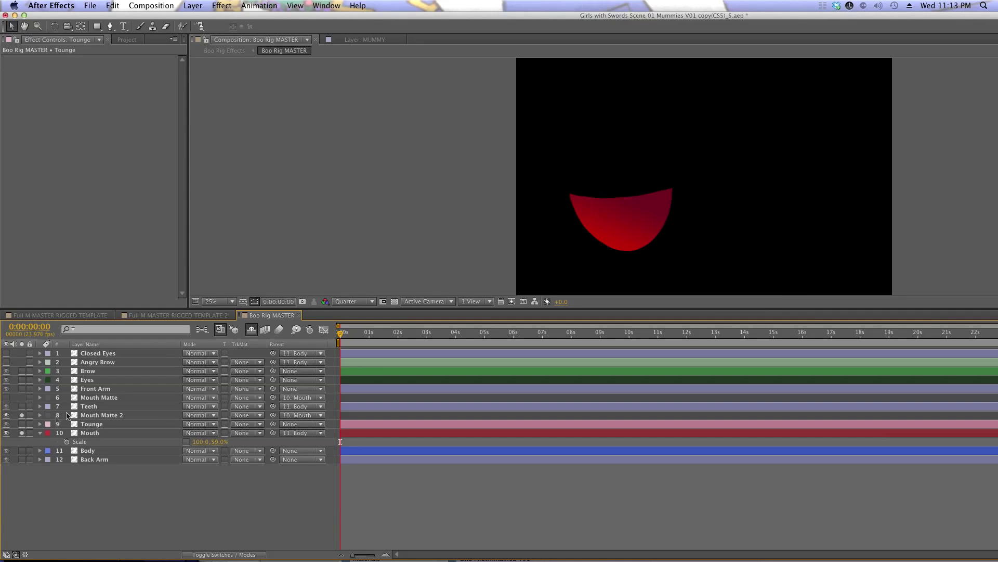
pyautogui.click(395, 301)
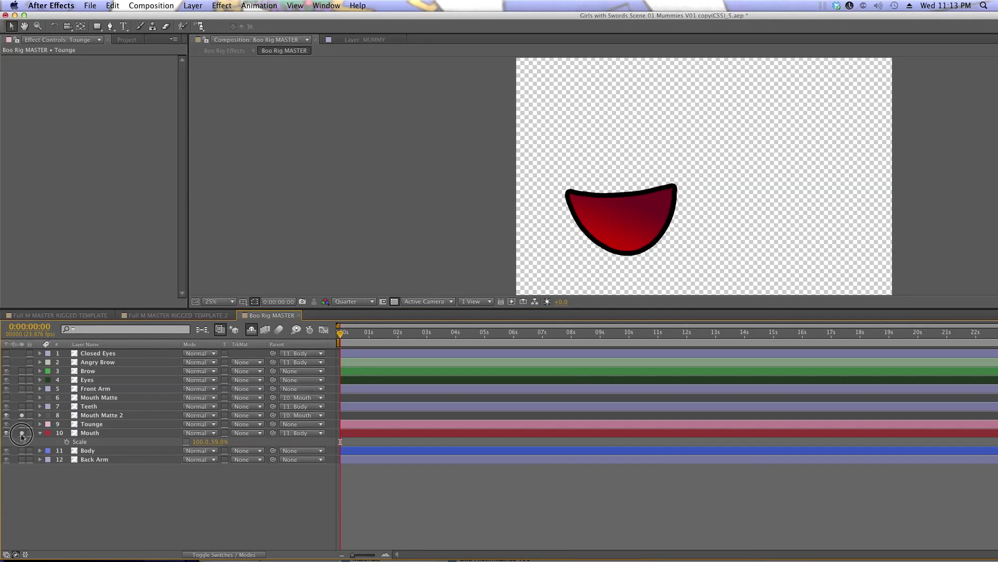
pyautogui.click(22, 433)
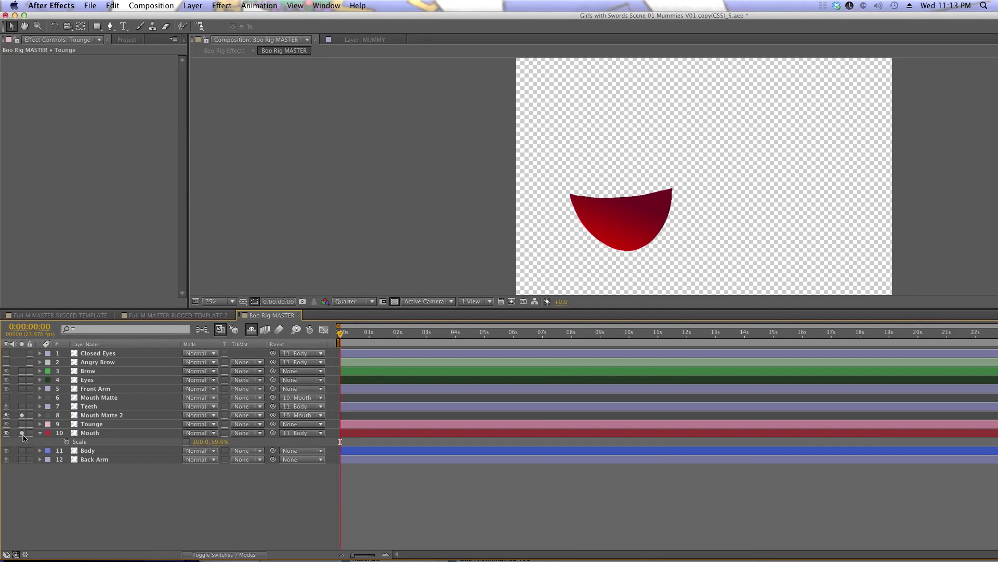
pyautogui.click(22, 433)
# Test that Mouth Matte 2 follows the Mouth by shifting the Mouth sideways and setting its position to 800, 1480.
pyautogui.click(104, 415)
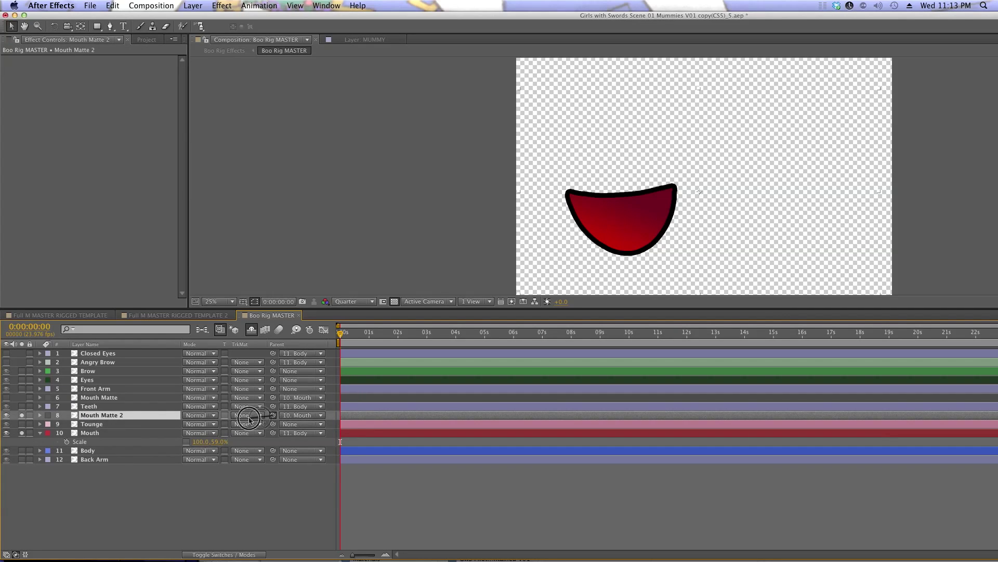
pyautogui.click(124, 433)
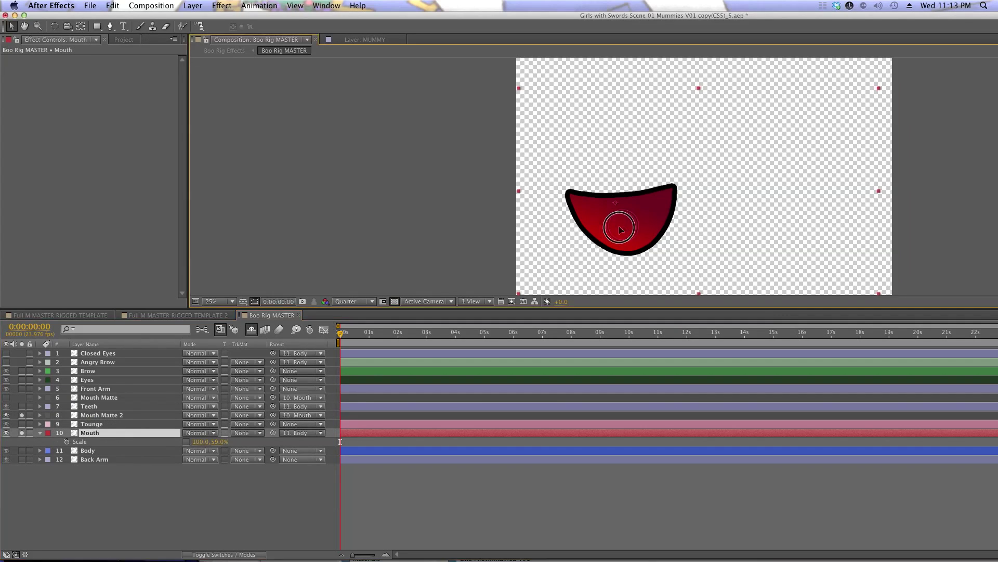
pyautogui.moveTo(626, 223); pyautogui.dragTo(678, 215)
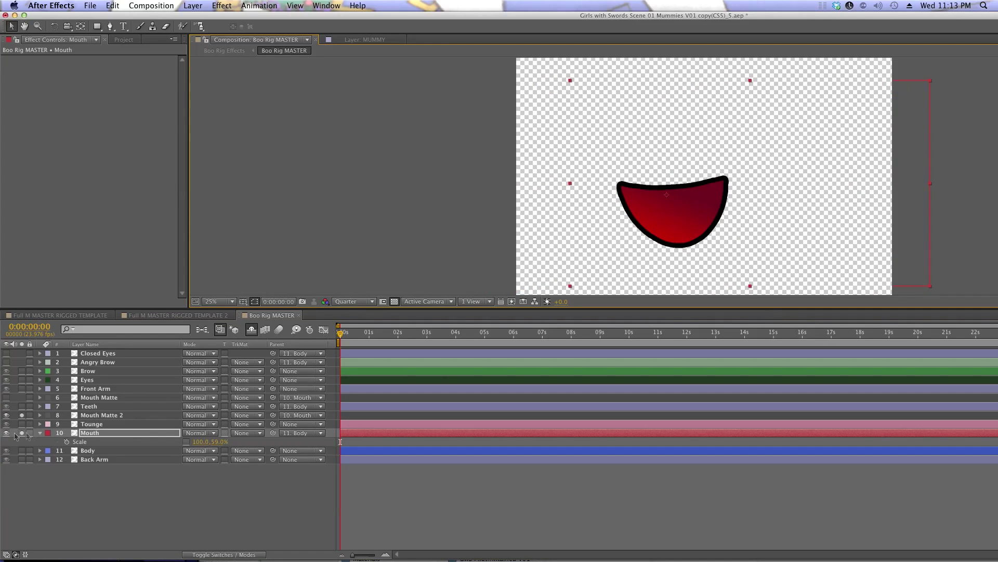
pyautogui.click(21, 433)
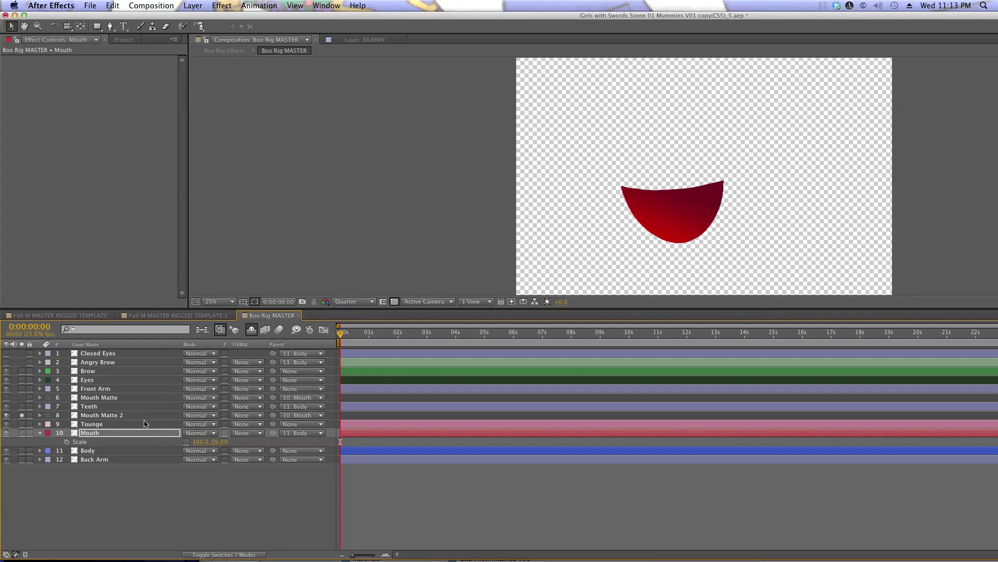
pyautogui.press('p')
pyautogui.moveTo(188, 441); pyautogui.dragTo(62, 446)
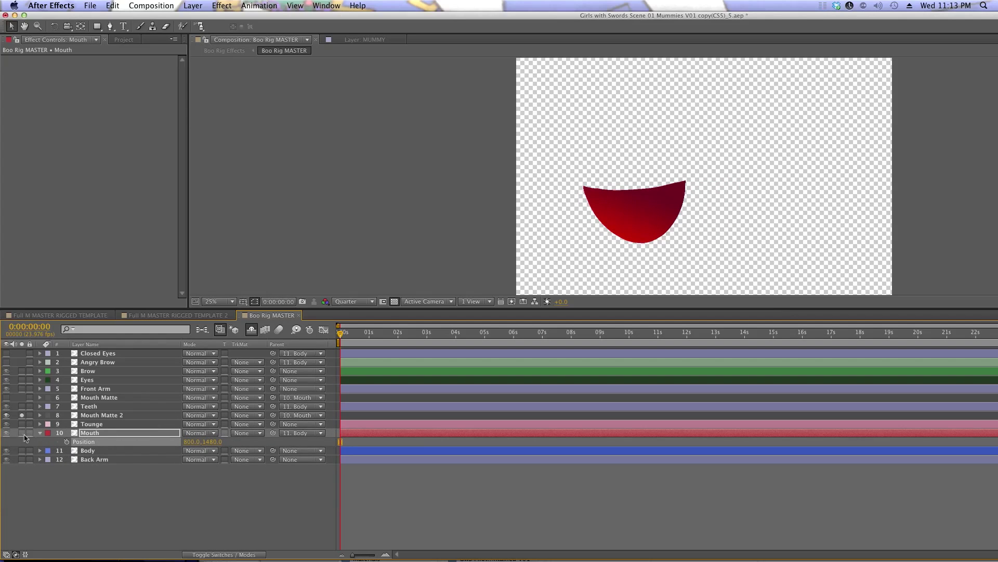
pyautogui.click(22, 433)
pyautogui.press('r')
# Solo the Tounge with the Mouth, remove Mouth Matte 2 from view, and apply Alpha Matte "Mouth Matte 2" to the Tounge.
pyautogui.click(22, 424)
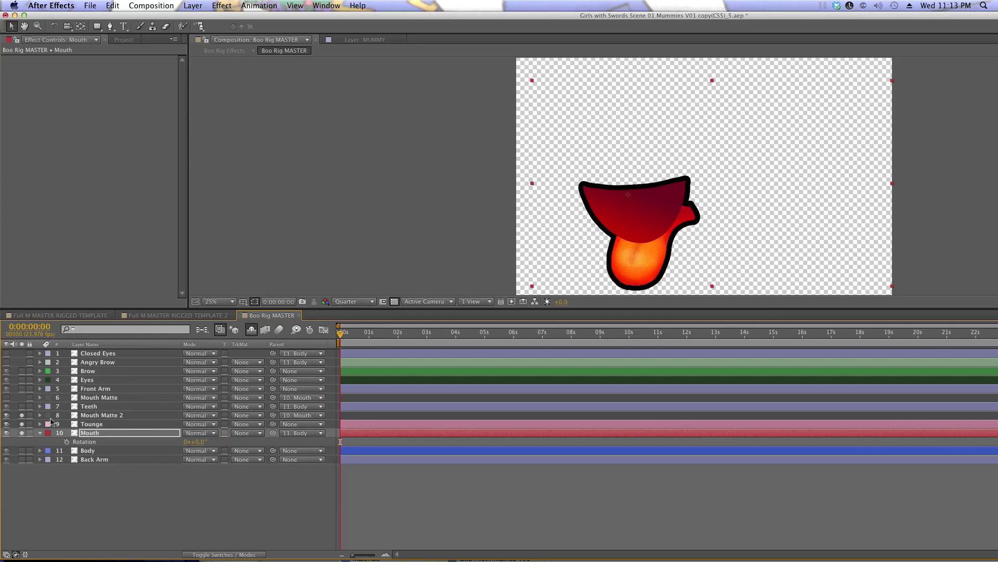
pyautogui.click(104, 425)
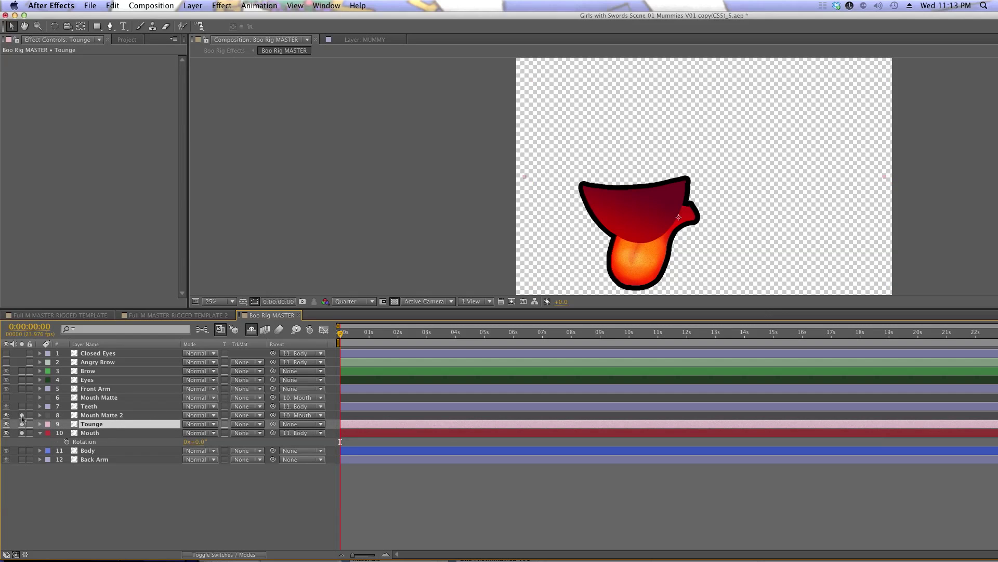
pyautogui.click(21, 415)
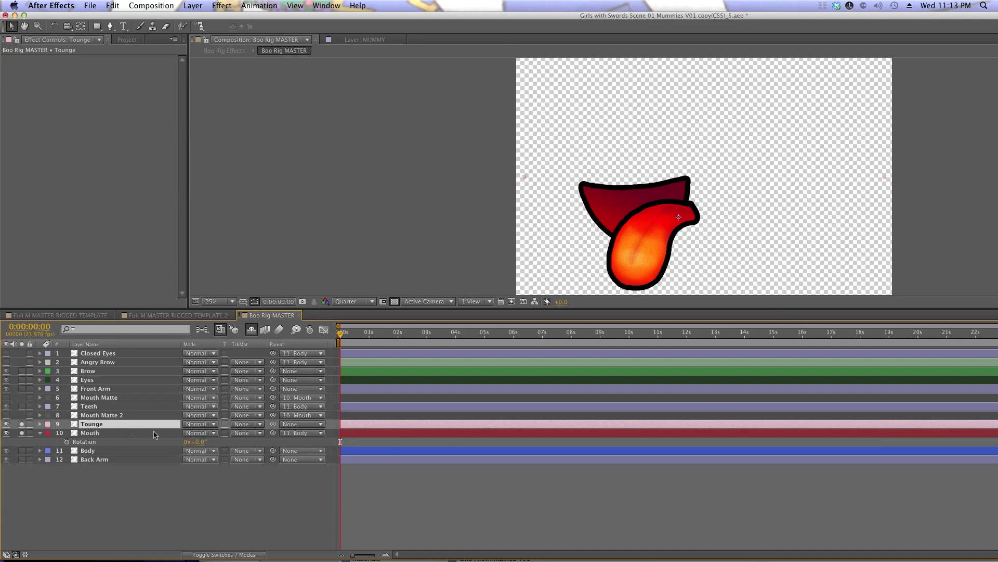
pyautogui.click(247, 424)
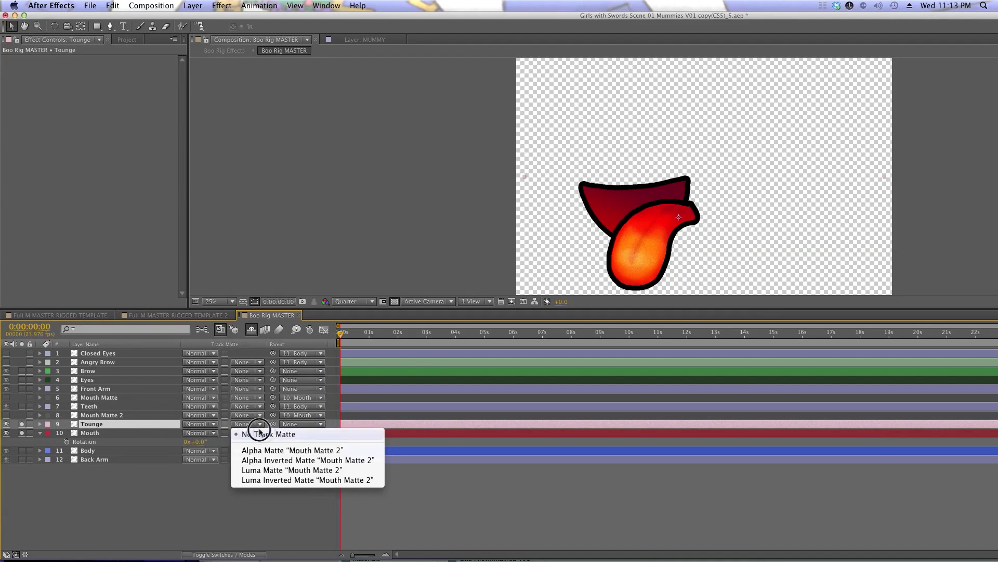
pyautogui.click(278, 450)
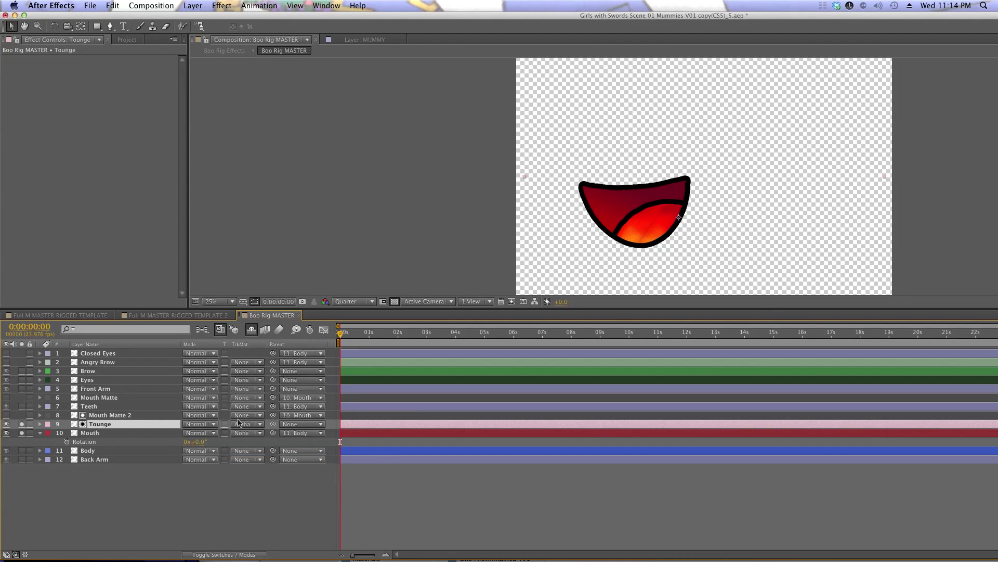
# Compare the Tounge with its matte, isolate the matted Tounge, and move it slightly sideways to test the masking.
pyautogui.click(22, 415)
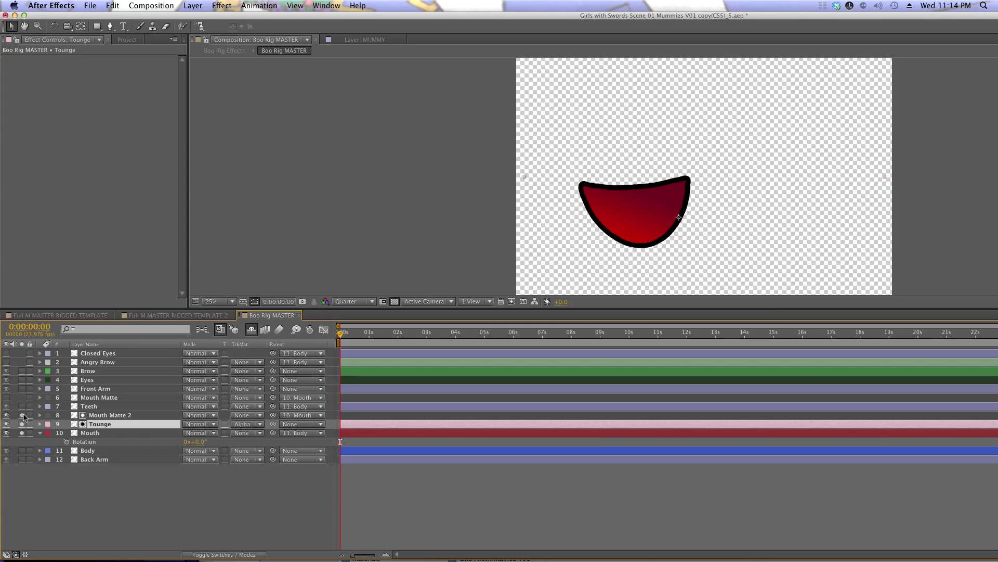
pyautogui.click(21, 432)
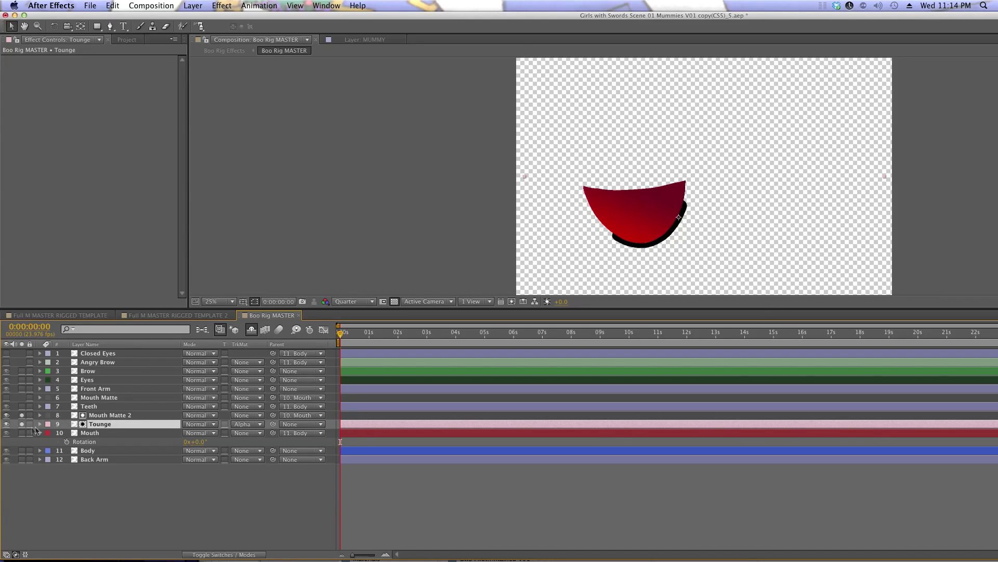
pyautogui.click(6, 415)
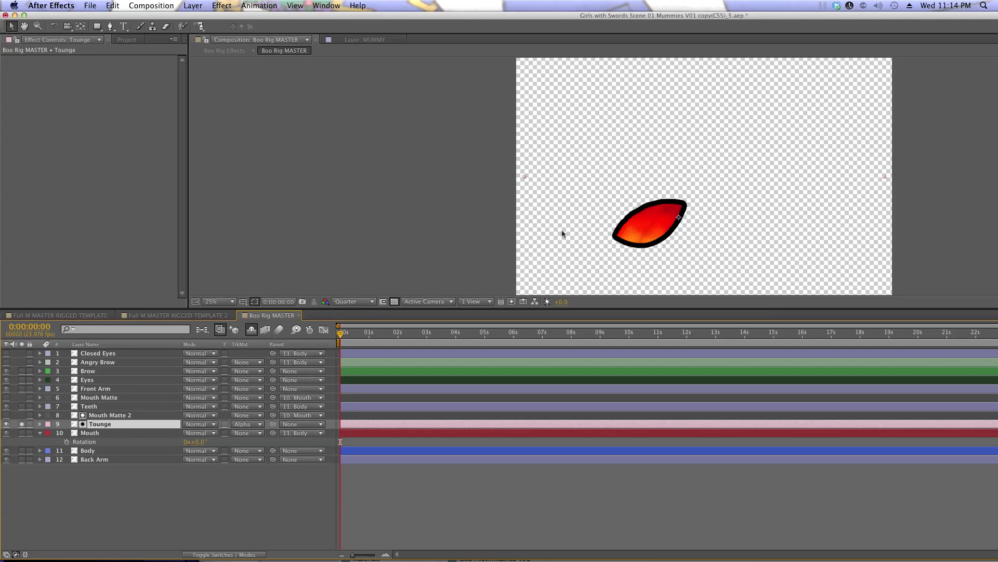
pyautogui.moveTo(624, 222)
pyautogui.mouseDown()
pyautogui.moveTo(535, 189)
pyautogui.moveTo(665, 209)
pyautogui.moveTo(569, 185)
pyautogui.moveTo(656, 225)
pyautogui.moveTo(639, 220)
pyautogui.mouseUp()
# Solo the Mouth and Teeth layers together with the Tounge, keeping Mouth Matte 2 hidden.
pyautogui.click(6, 416)
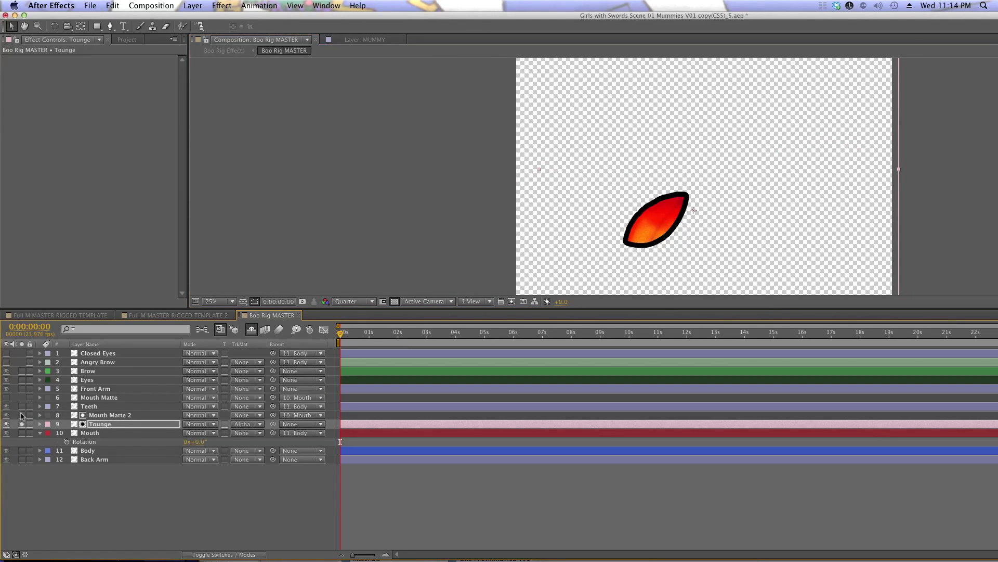
pyautogui.click(22, 416)
pyautogui.keyDown('alt'); pyautogui.click(22, 424); pyautogui.keyUp('alt')
pyautogui.click(22, 433)
pyautogui.click(22, 406)
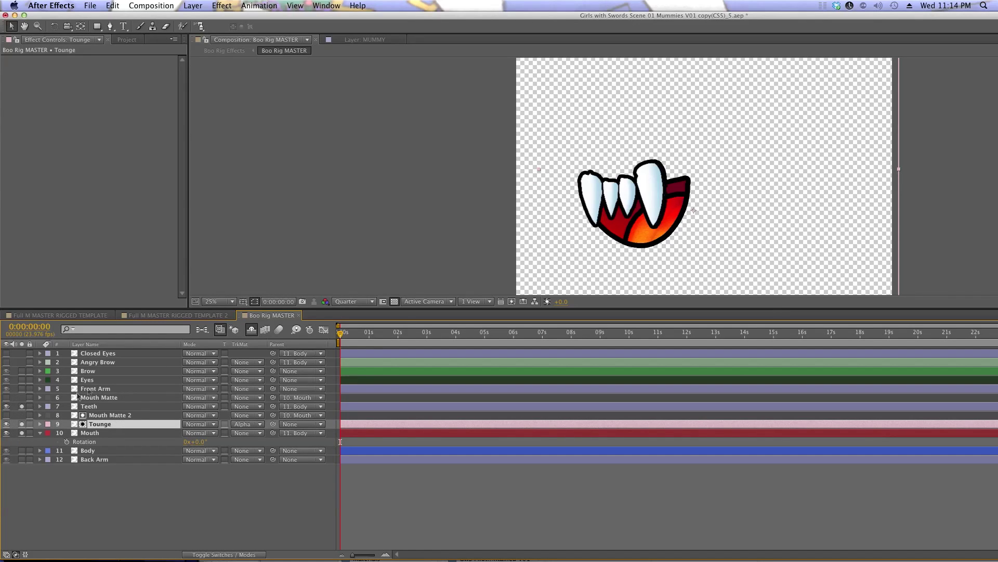
# Briefly reveal Mouth Matte over the teeth, hide it again, and apply Alpha Matte "Mouth Matte" to the Teeth layer.
pyautogui.click(90, 408)
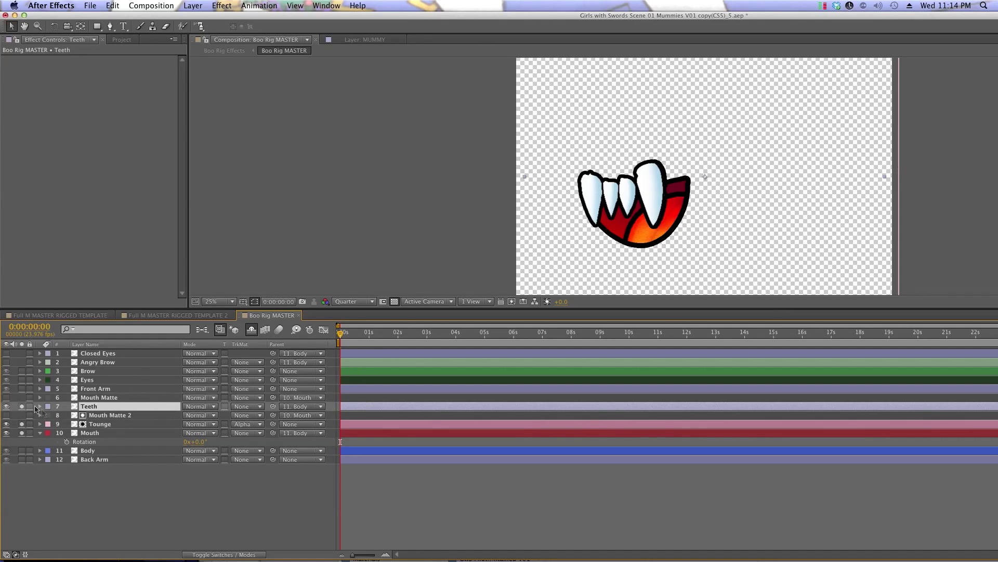
pyautogui.click(6, 397)
pyautogui.click(21, 397)
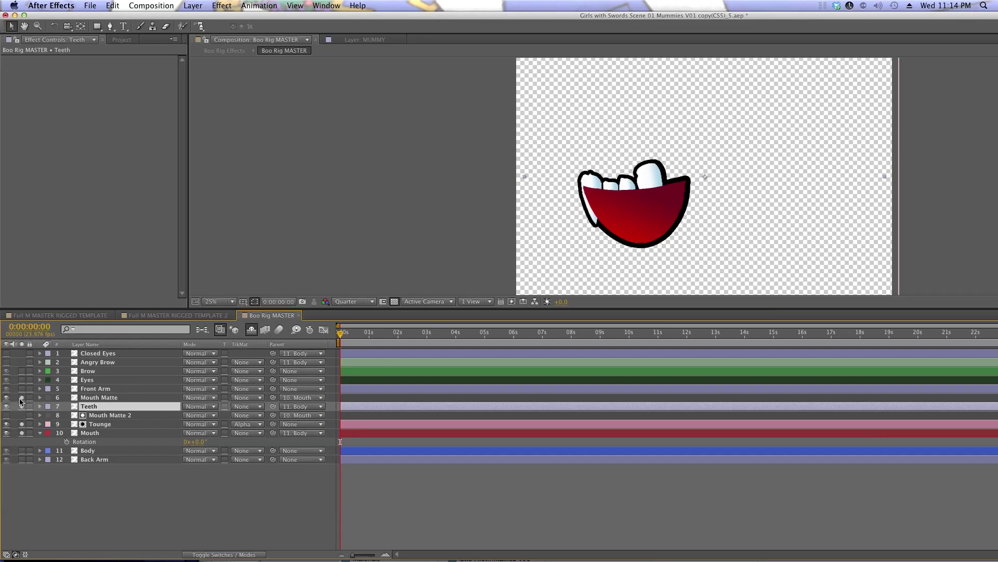
pyautogui.keyDown('alt'); pyautogui.click(21, 406); pyautogui.keyUp('alt')
pyautogui.click(7, 397)
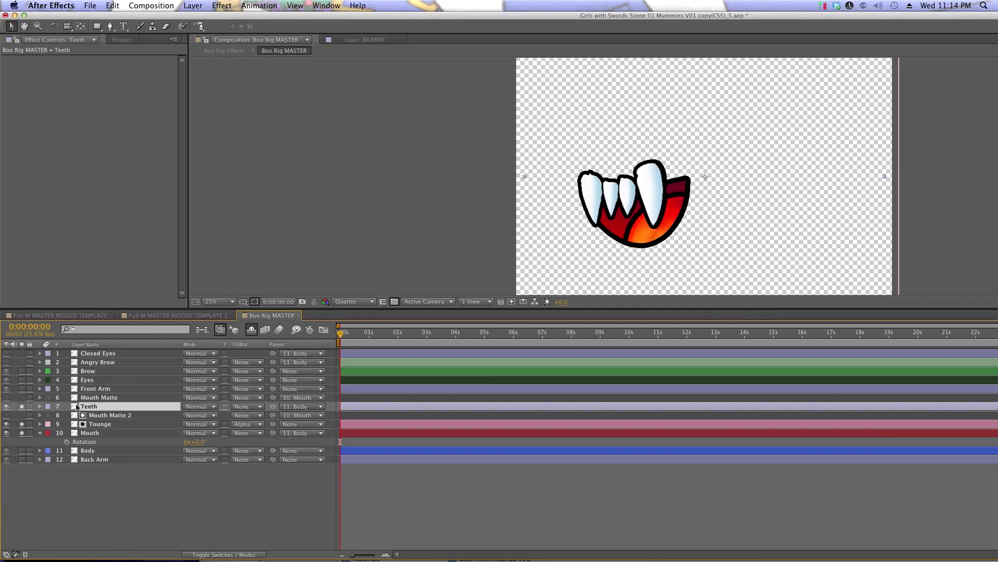
pyautogui.click(248, 409)
pyautogui.click(260, 434)
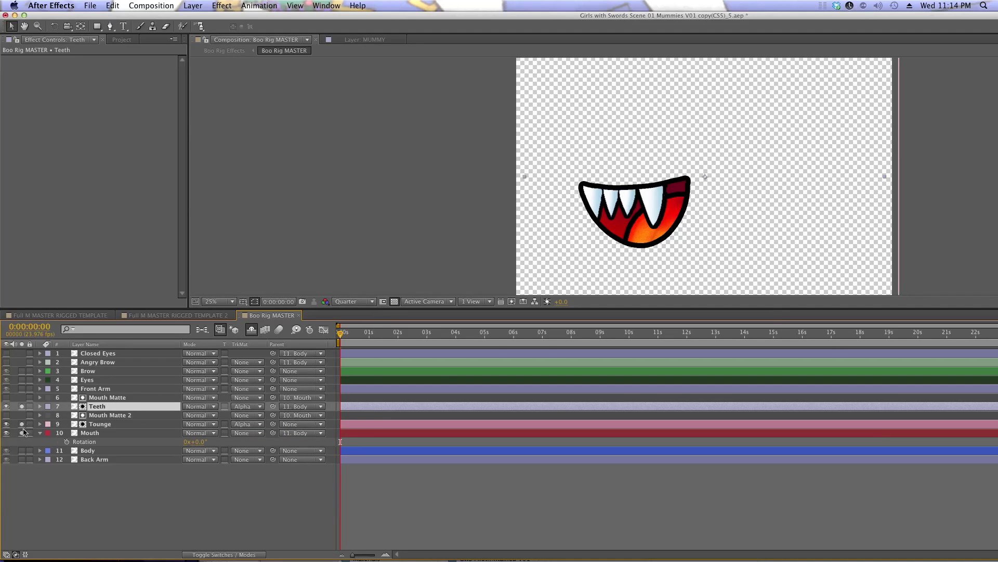
# Turn off the solos to show the whole ghost, reposition the Mouth on the face, and set its vertical scale to 82%.
pyautogui.moveTo(21, 410); pyautogui.dragTo(22, 434)
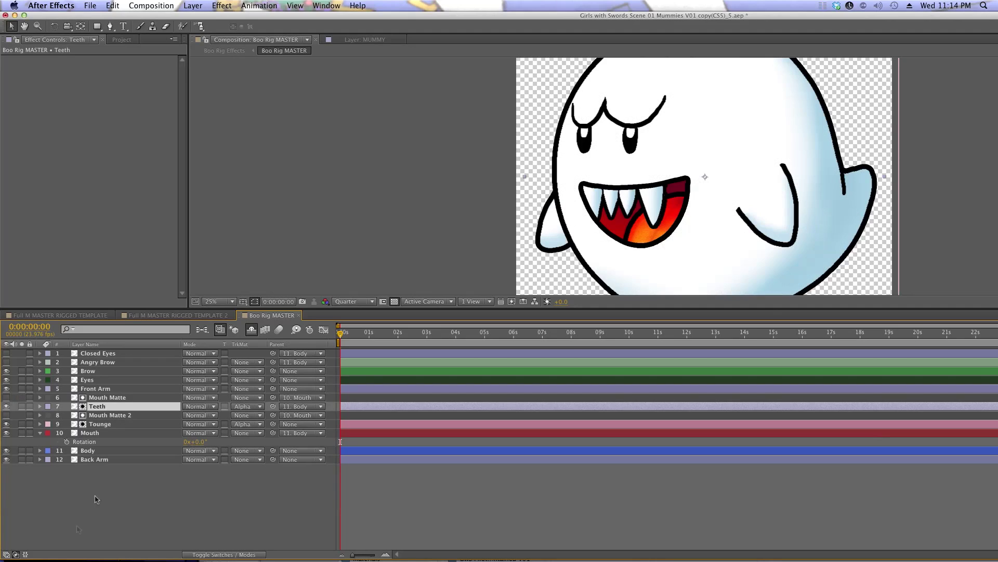
pyautogui.click(89, 432)
pyautogui.moveTo(602, 241)
pyautogui.mouseDown()
pyautogui.moveTo(591, 263)
pyautogui.moveTo(589, 247)
pyautogui.mouseUp()
pyautogui.press('s')
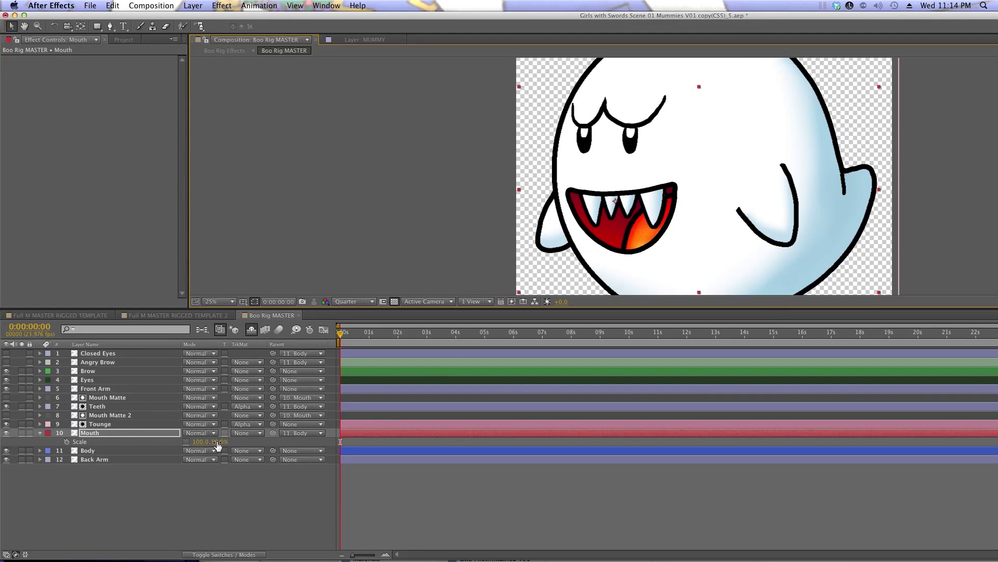
pyautogui.moveTo(221, 442); pyautogui.dragTo(230, 441)
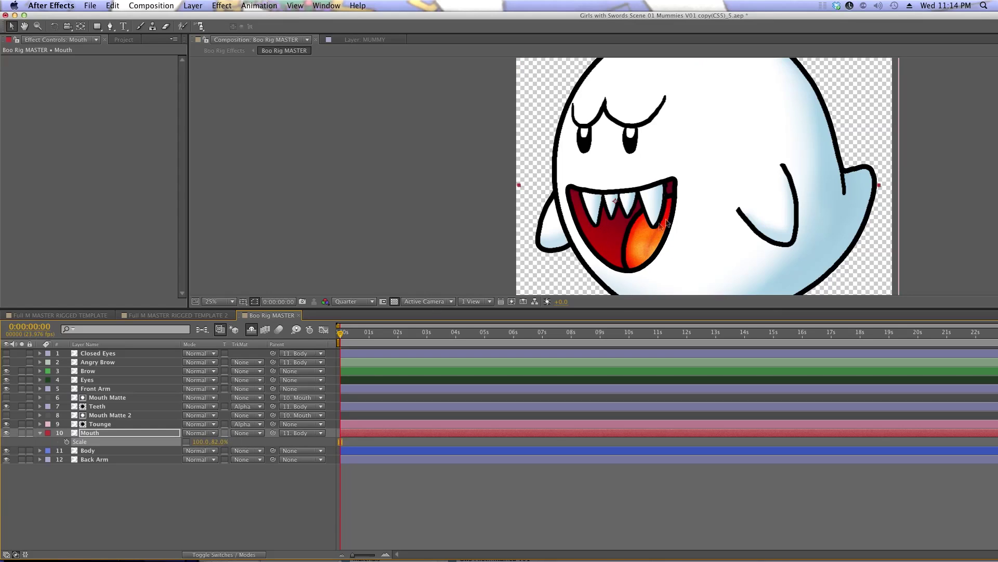
pyautogui.moveTo(665, 224); pyautogui.dragTo(622, 239)
# Try different rotations of the Tounge layer inside the mouth, and leave it rotated at 11°.
pyautogui.click(103, 424)
pyautogui.press('r')
pyautogui.moveTo(198, 433); pyautogui.dragTo(225, 410)
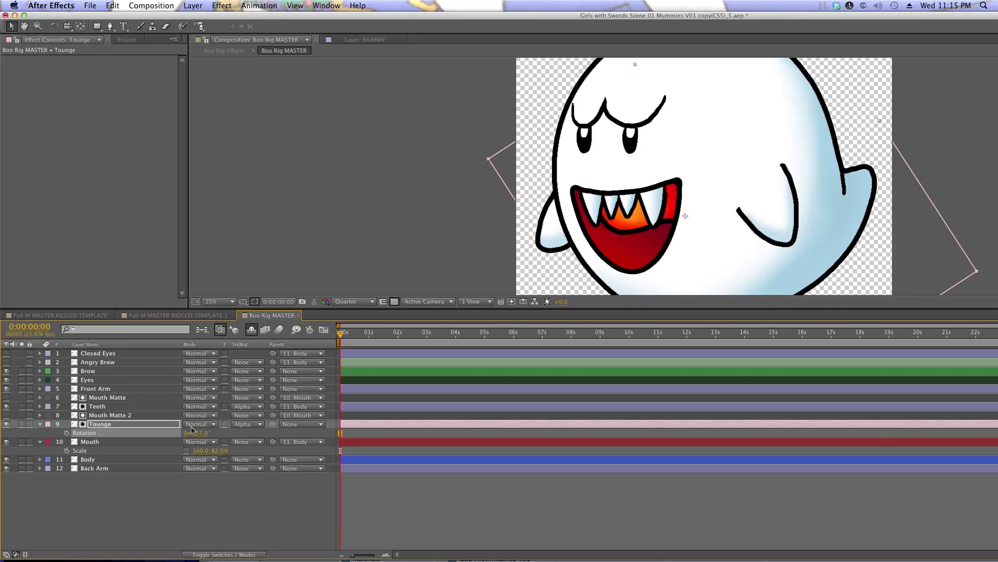
pyautogui.moveTo(192, 429); pyautogui.dragTo(200, 416)
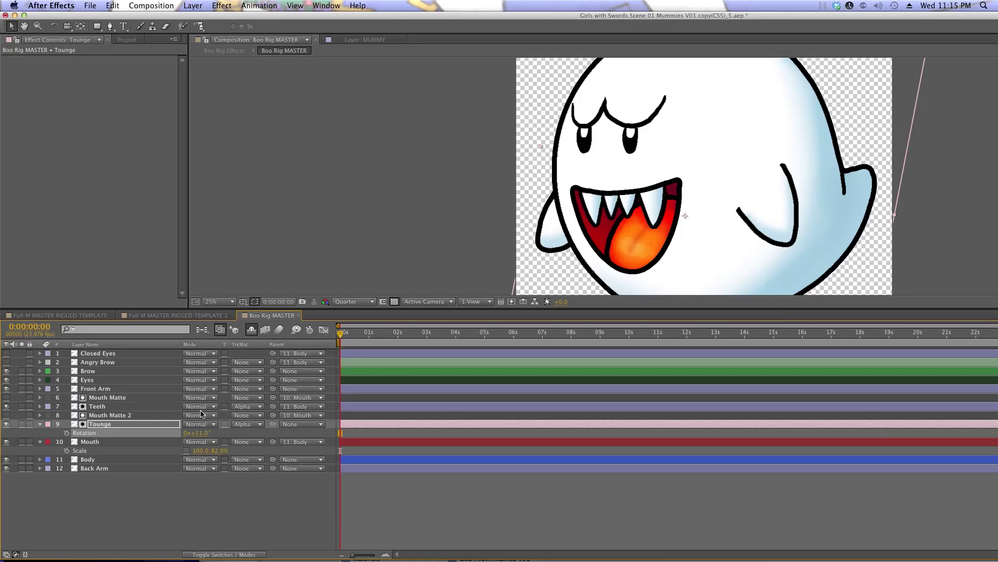
# Switch to Google Chrome to view the Girls with Swords page on makemyseries.
pyautogui.press('super+Tab')
pyautogui.press('super+Tab')
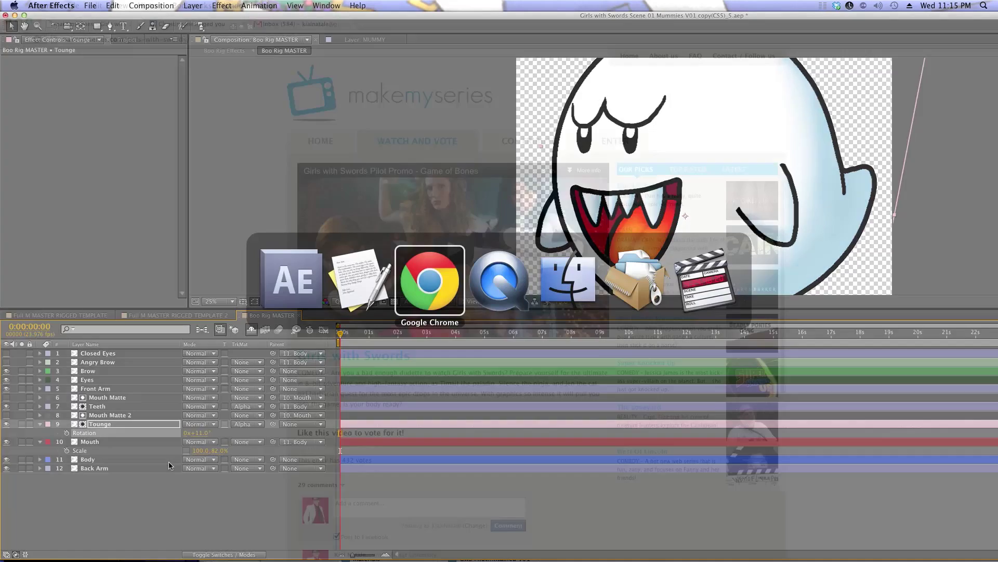